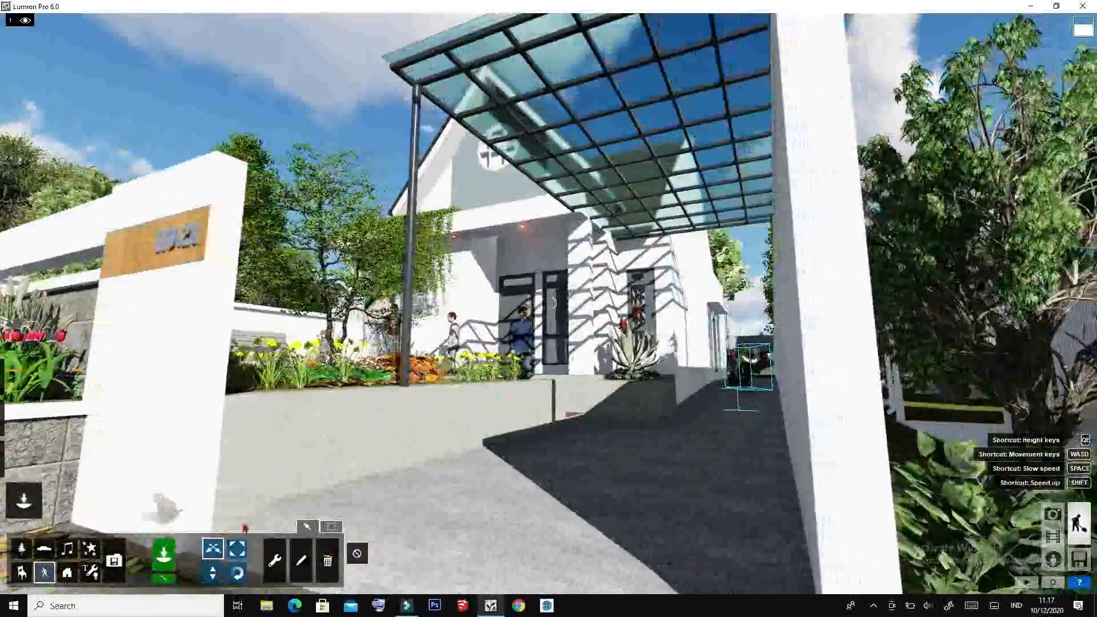
Delete the man in the red shirt standing by the door on the house's front porch.
{"action": "key", "text": "s"}
{"action": "key", "text": "a"}
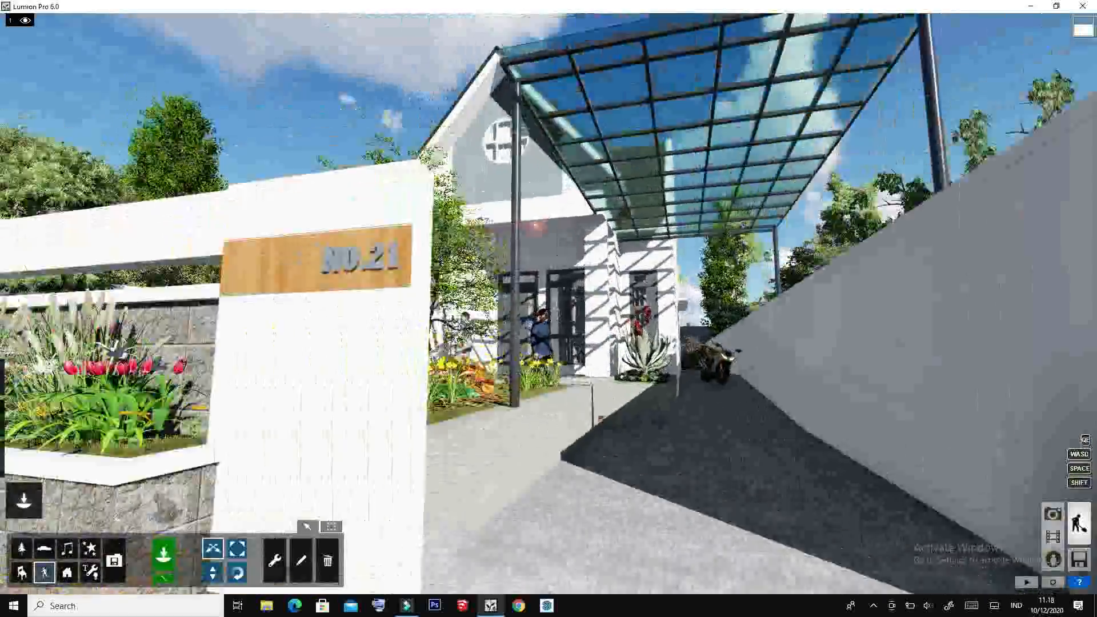
{"action": "key", "text": "s"}
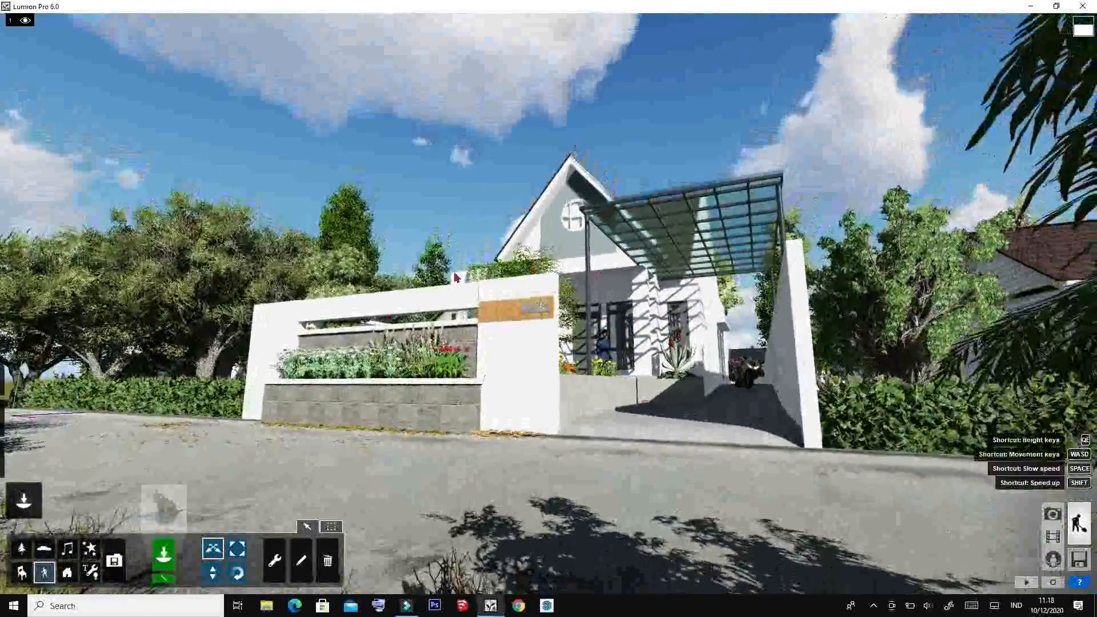
{"action": "key", "text": "w"}
{"action": "key", "text": "e"}
{"action": "key", "text": "w"}
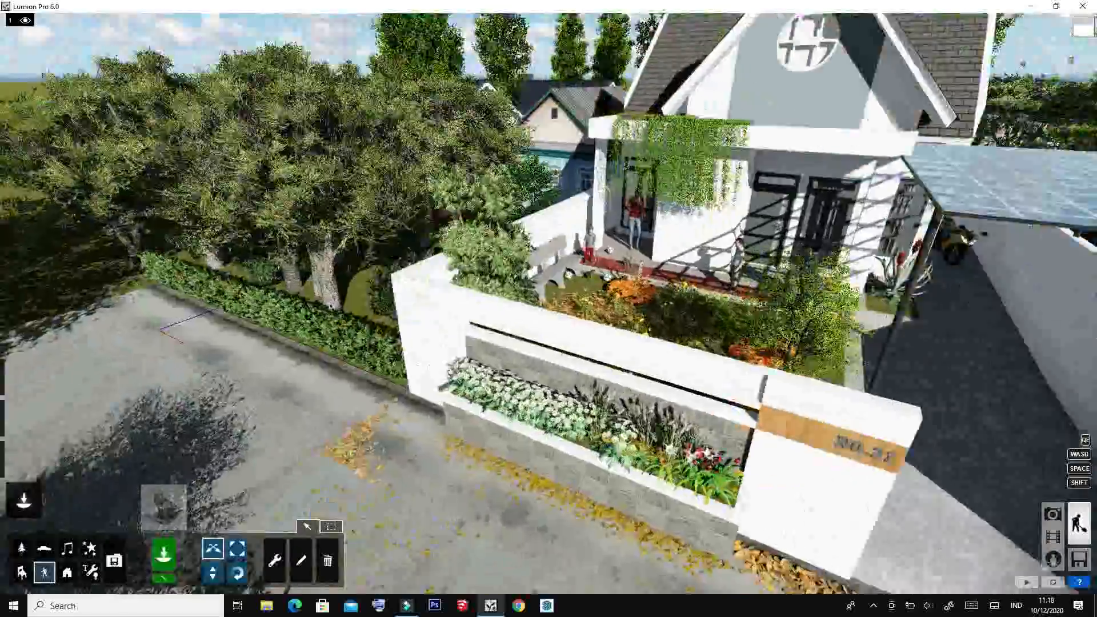
{"action": "key", "text": "q"}
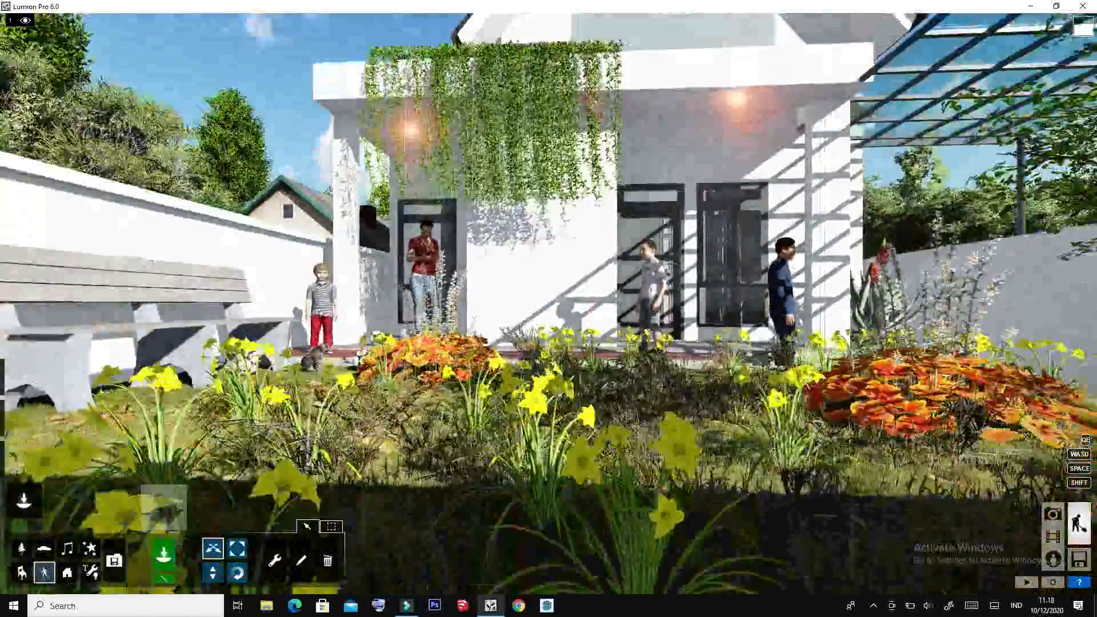
{"action": "key", "text": "a"}
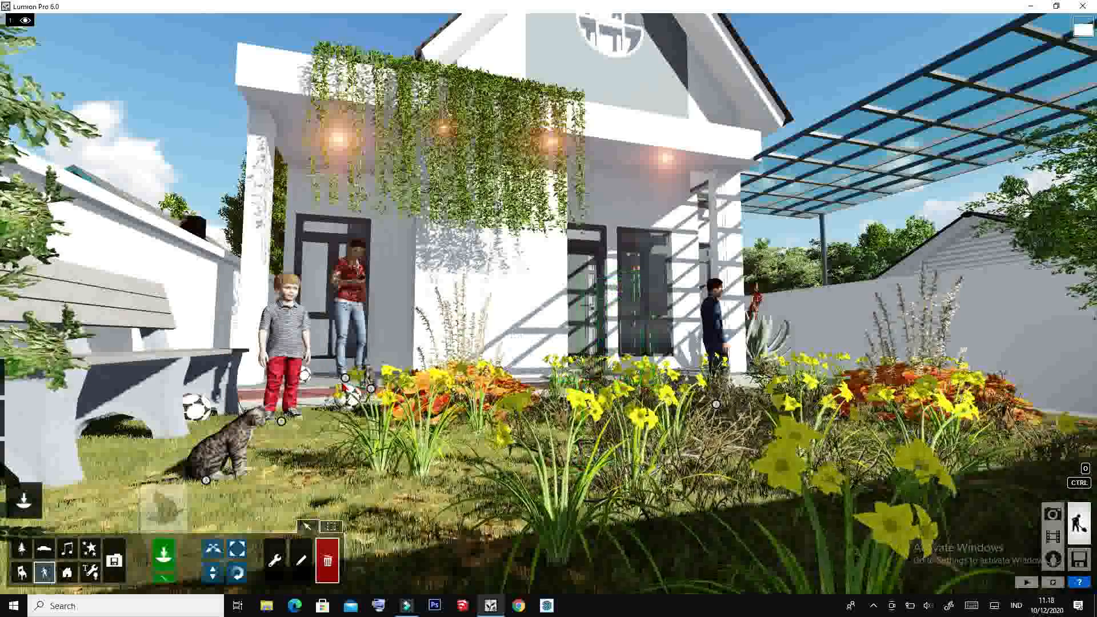
{"action": "left_click", "coordinate": [346, 378]}
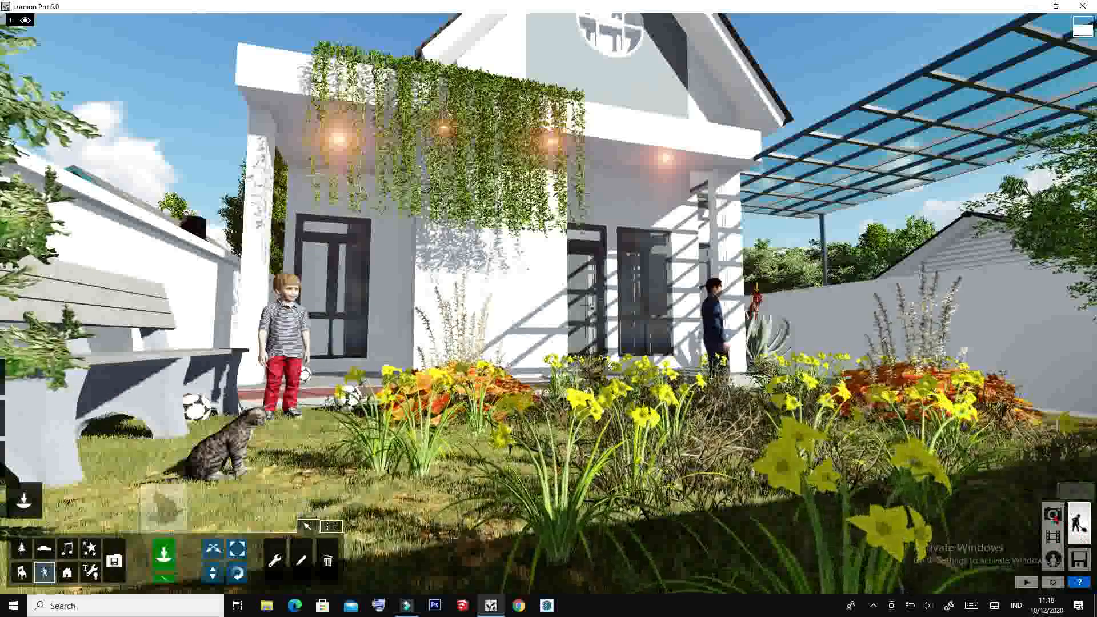
Enter Photo mode, select the first photo and add the 2-Point Perspective effect, switched on.
{"action": "left_click", "coordinate": [1053, 514]}
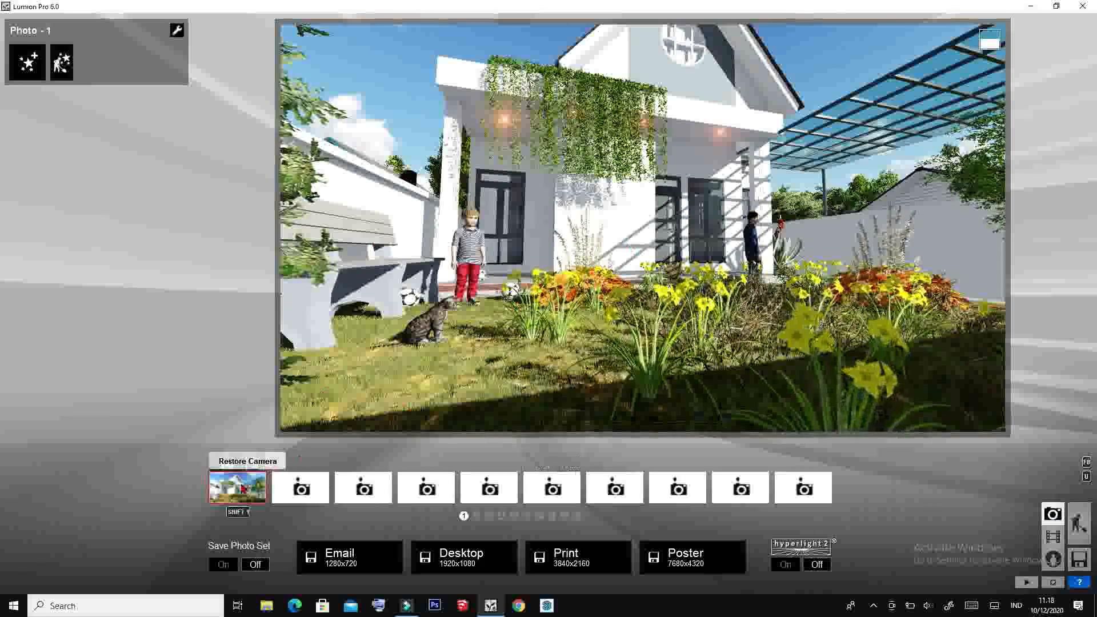
{"action": "left_click", "coordinate": [237, 483]}
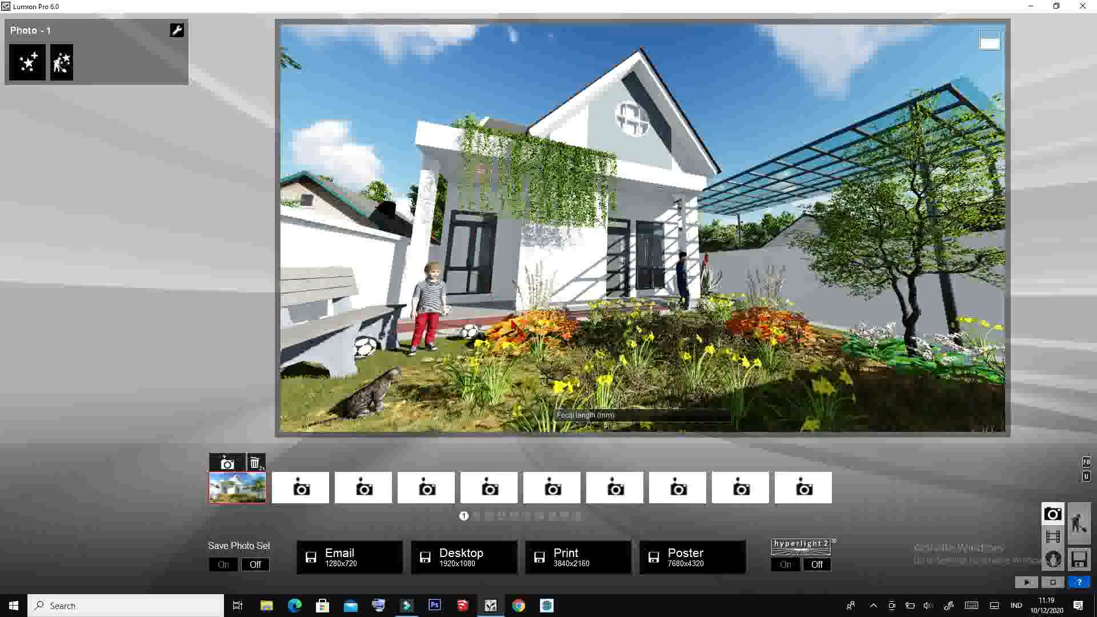
{"action": "left_click", "coordinate": [34, 63]}
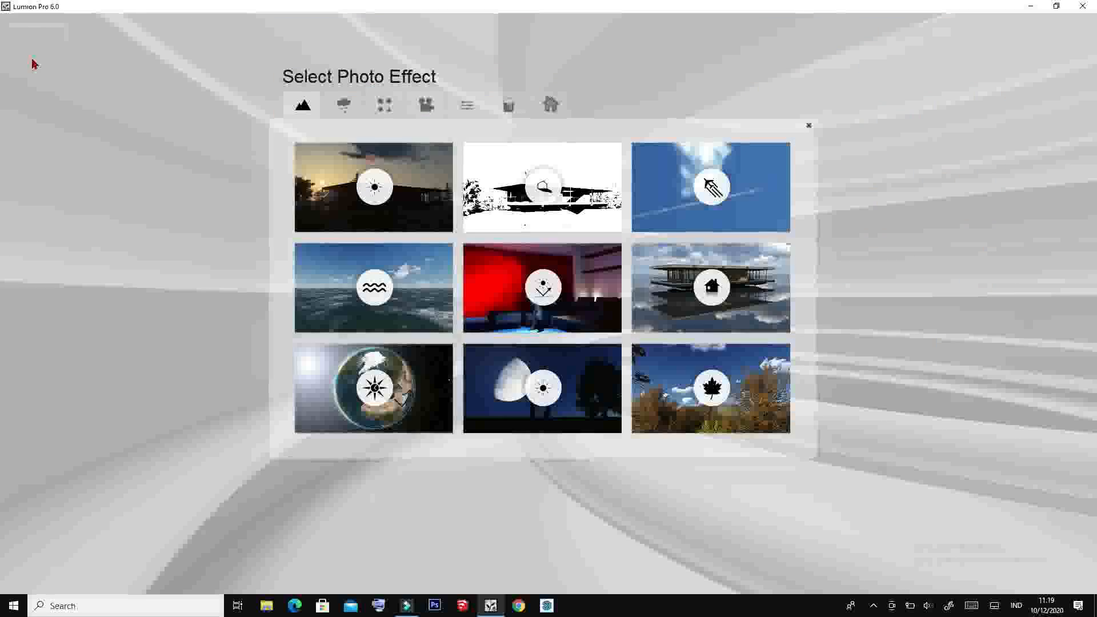
{"action": "left_click", "coordinate": [426, 104]}
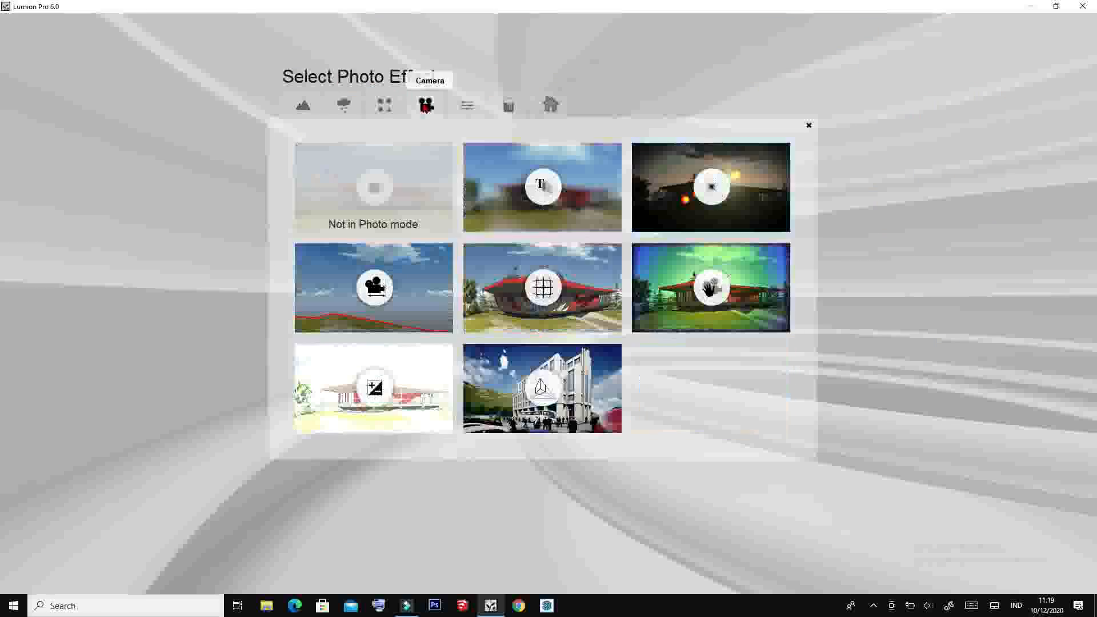
{"action": "left_click", "coordinate": [544, 388]}
{"action": "left_click", "coordinate": [166, 122]}
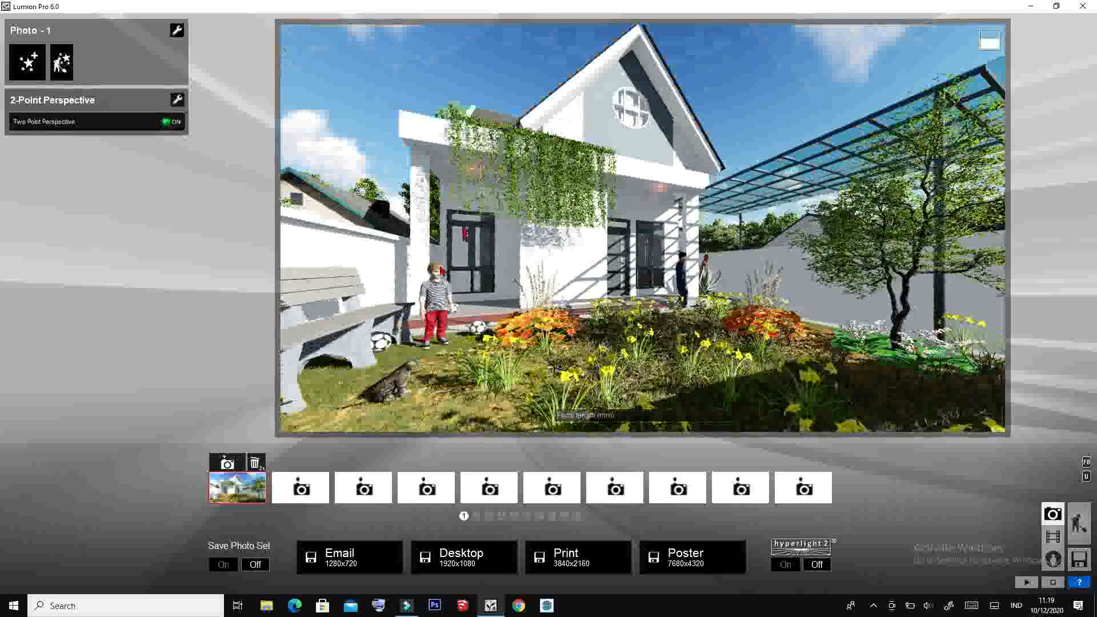
Reframe the photo by adjusting the focal length and turning the camera toward the garden and carport side.
{"action": "mouse_move", "coordinate": [588, 416]}
{"action": "left_click_drag", "start_coordinate": [591, 418], "coordinate": [582, 417]}
{"action": "right_click_drag", "start_coordinate": [594, 366], "coordinate": [624, 359]}
{"action": "left_click_drag", "start_coordinate": [581, 417], "coordinate": [573, 417]}
{"action": "right_click_drag", "start_coordinate": [594, 369], "coordinate": [614, 363]}
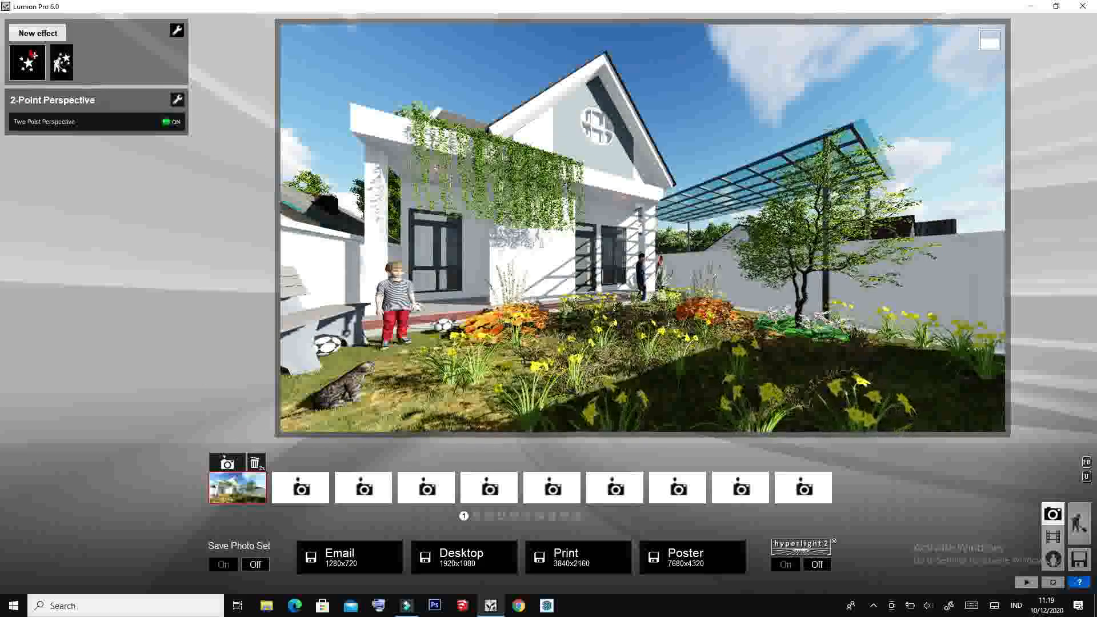
Add the Sun effect to the photo, raise the sun height and lower the sun brightness.
{"action": "left_click", "coordinate": [30, 61]}
{"action": "left_click", "coordinate": [289, 112]}
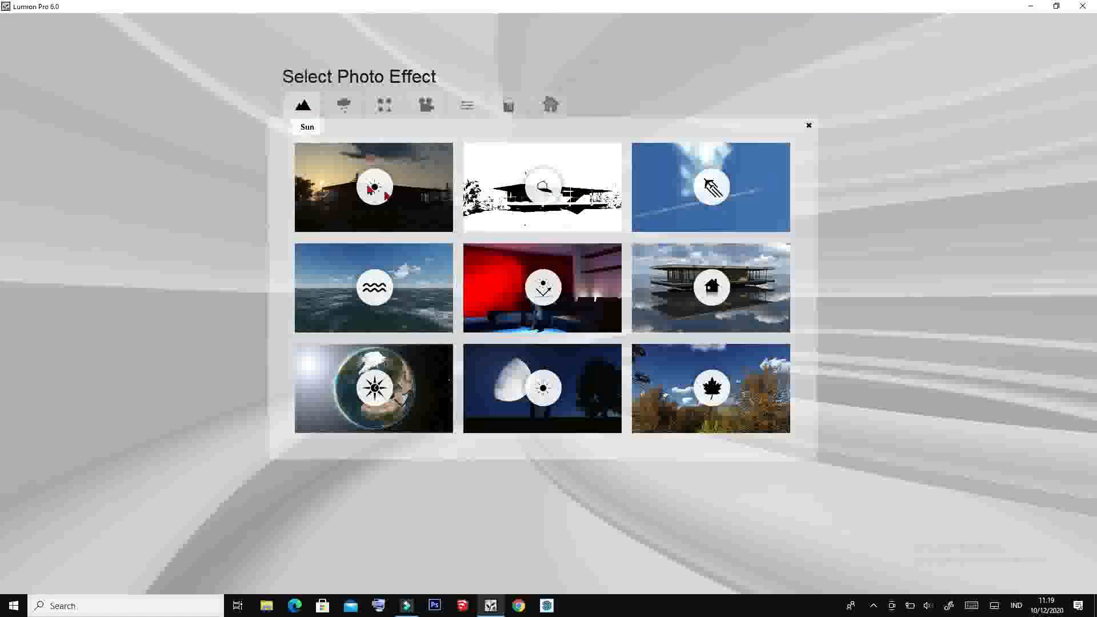
{"action": "left_click", "coordinate": [376, 189]}
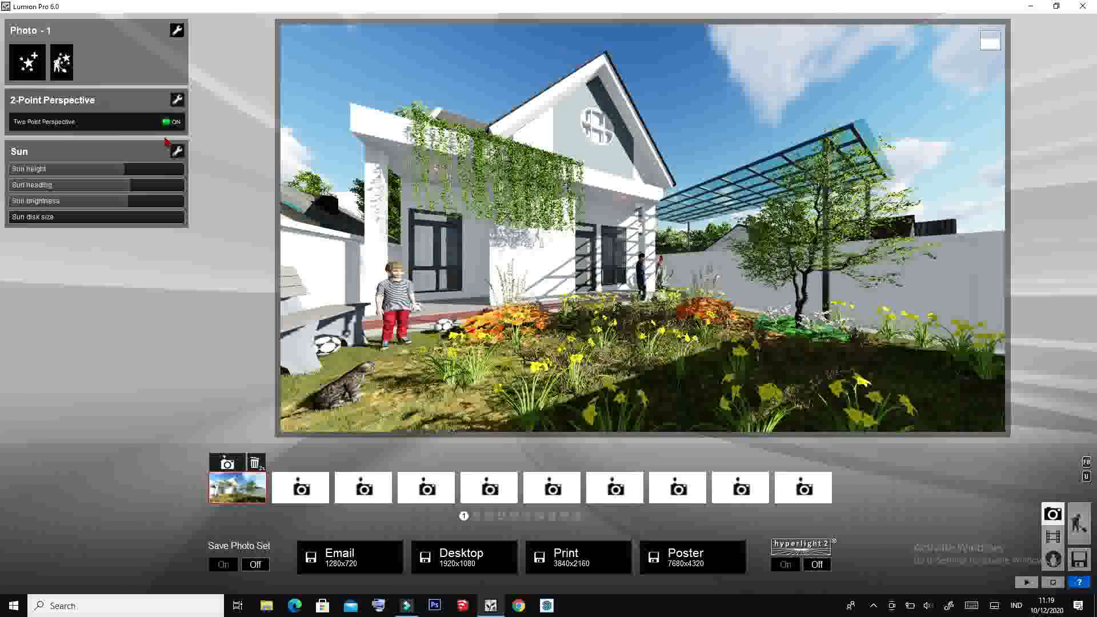
{"action": "left_click_drag", "start_coordinate": [123, 170], "coordinate": [156, 176]}
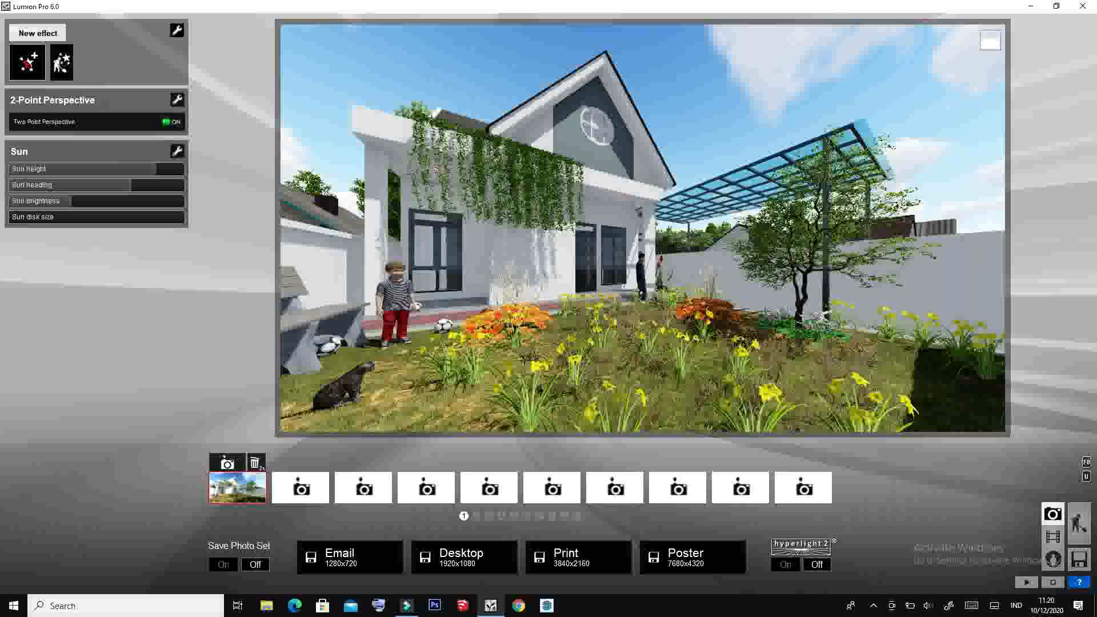
Add the Cloud effect with more low clouds, a sky brightness of 0.4 and a different cloud preset.
{"action": "left_click", "coordinate": [27, 60]}
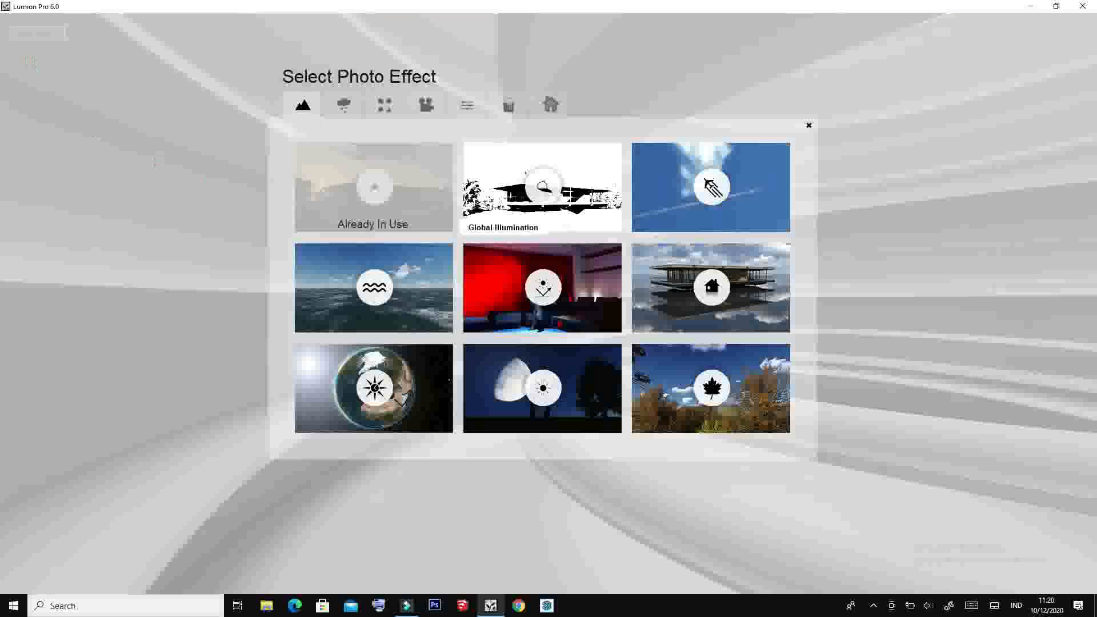
{"action": "left_click", "coordinate": [343, 104]}
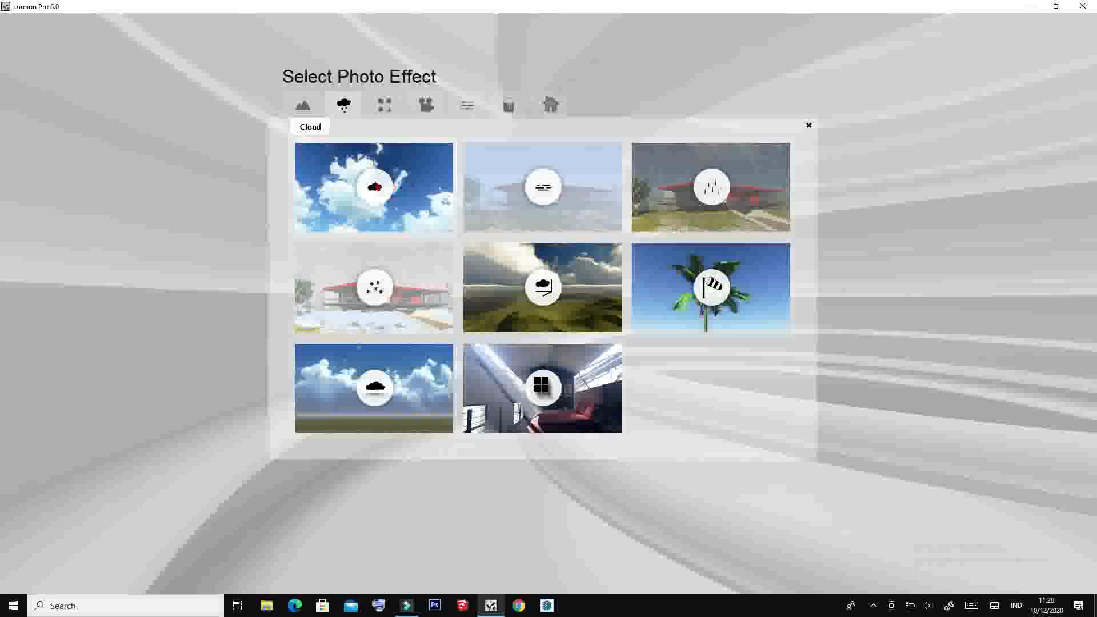
{"action": "left_click", "coordinate": [345, 147]}
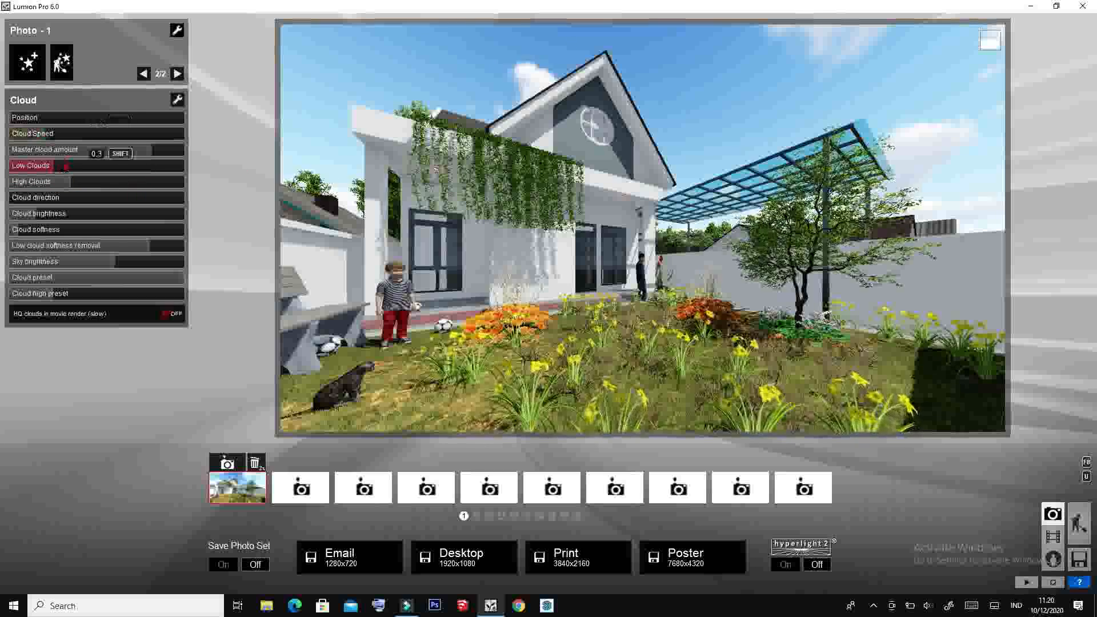
{"action": "left_click_drag", "start_coordinate": [66, 166], "coordinate": [94, 167]}
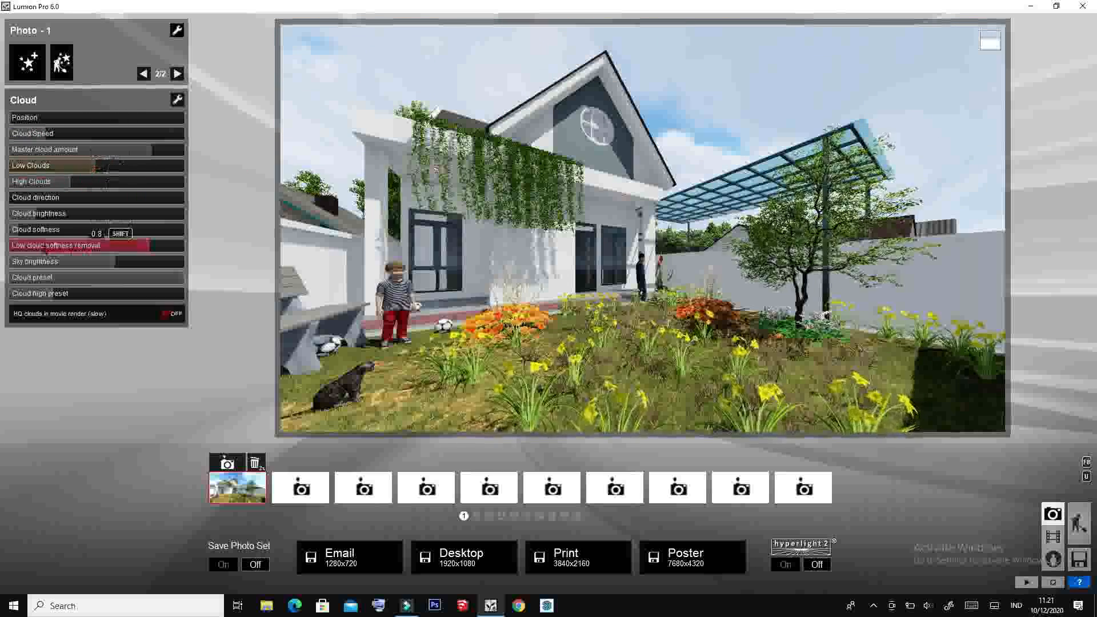
{"action": "left_click_drag", "start_coordinate": [115, 263], "coordinate": [80, 263]}
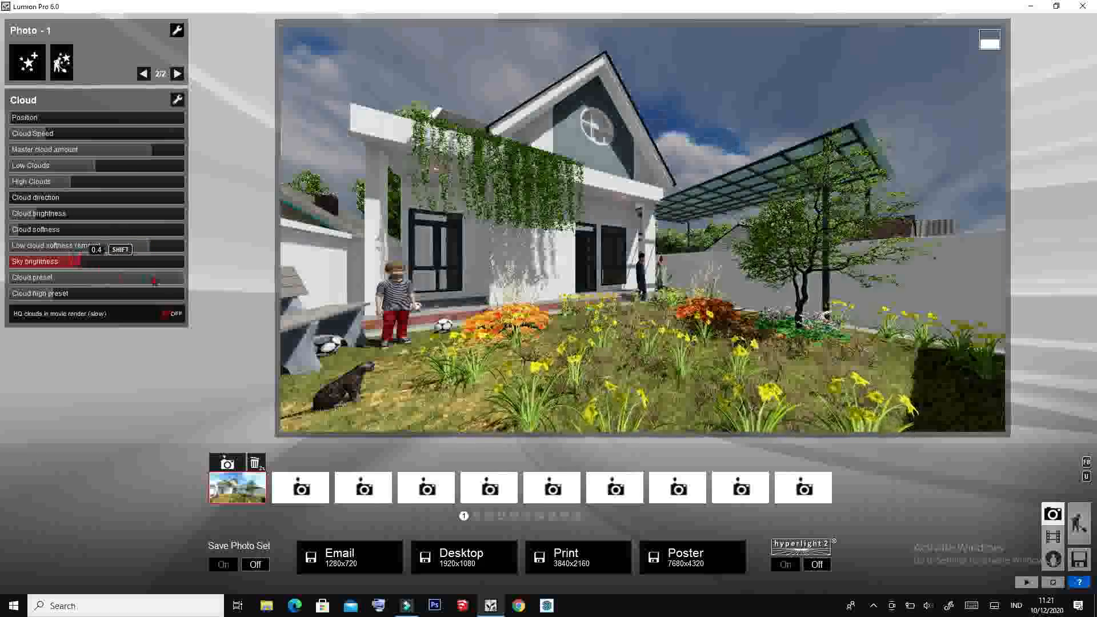
{"action": "left_click_drag", "start_coordinate": [154, 280], "coordinate": [125, 279]}
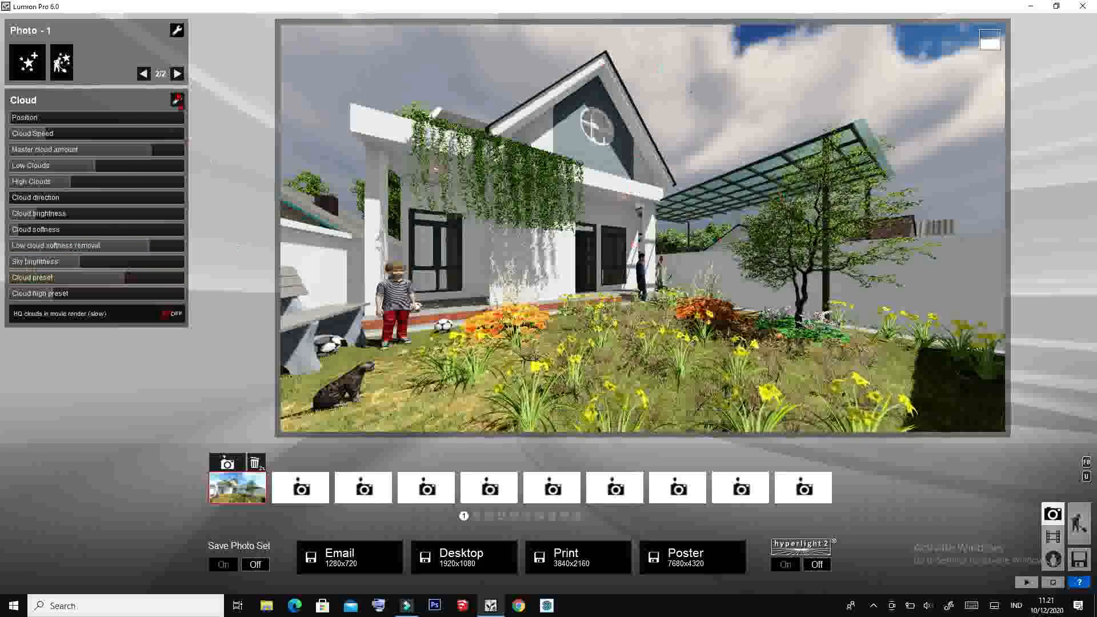
Lower the sun height to 0.2 and raise the sky brightness of the Cloud effect.
{"action": "left_click", "coordinate": [143, 73]}
{"action": "mouse_move", "coordinate": [151, 169]}
{"action": "left_mouse_down"}
{"action": "mouse_move", "coordinate": [41, 175]}
{"action": "mouse_move", "coordinate": [113, 170]}
{"action": "left_mouse_up"}
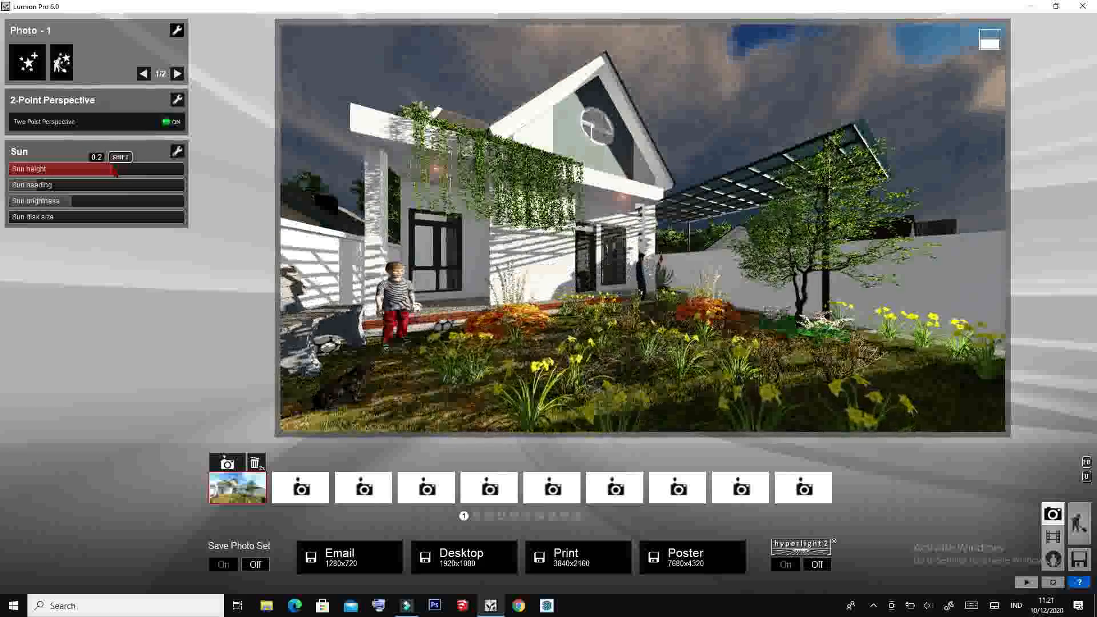
{"action": "left_click", "coordinate": [177, 73]}
{"action": "left_click_drag", "start_coordinate": [80, 262], "coordinate": [101, 262]}
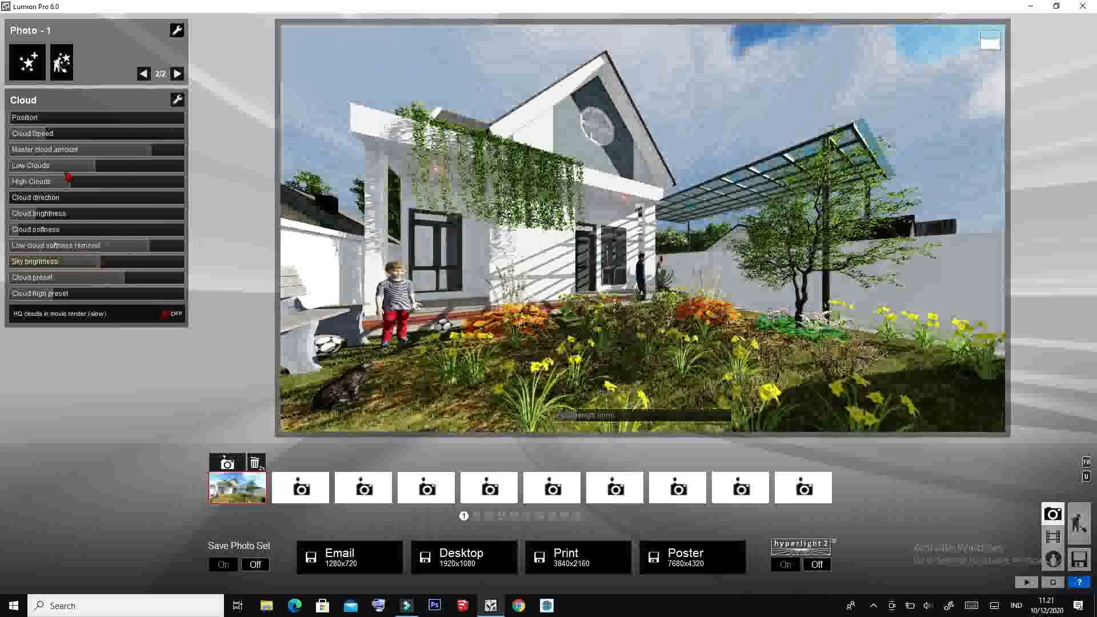
Reduce the low and high clouds, set the cloud preset to 0.5 and shift the cloud position.
{"action": "left_click_drag", "start_coordinate": [95, 166], "coordinate": [71, 167]}
{"action": "left_click_drag", "start_coordinate": [124, 279], "coordinate": [102, 278]}
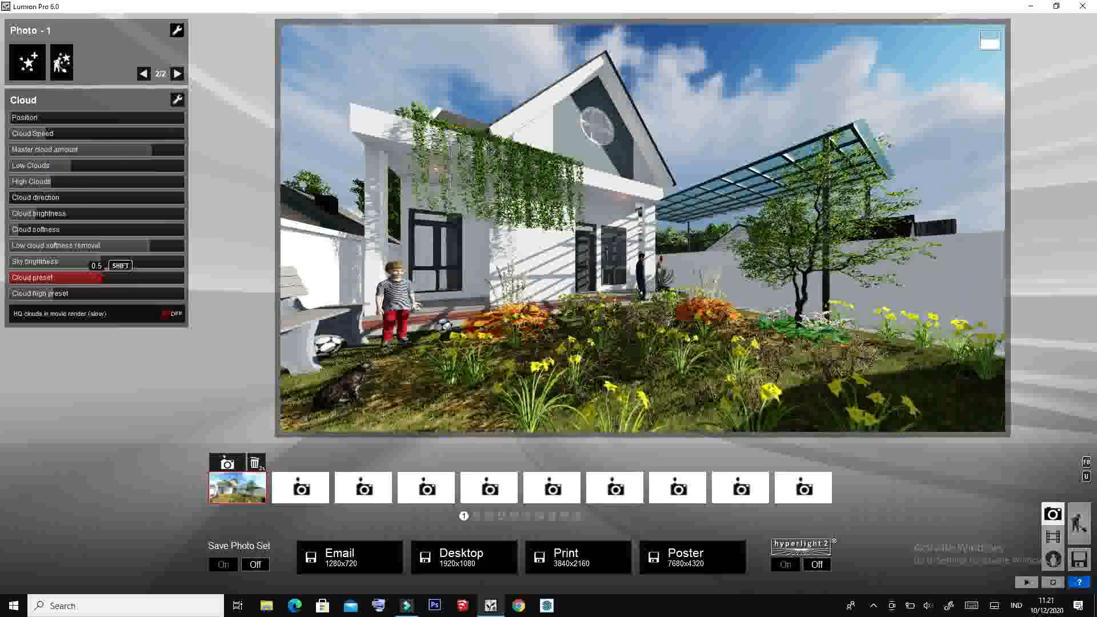
{"action": "left_click_drag", "start_coordinate": [24, 119], "coordinate": [58, 125]}
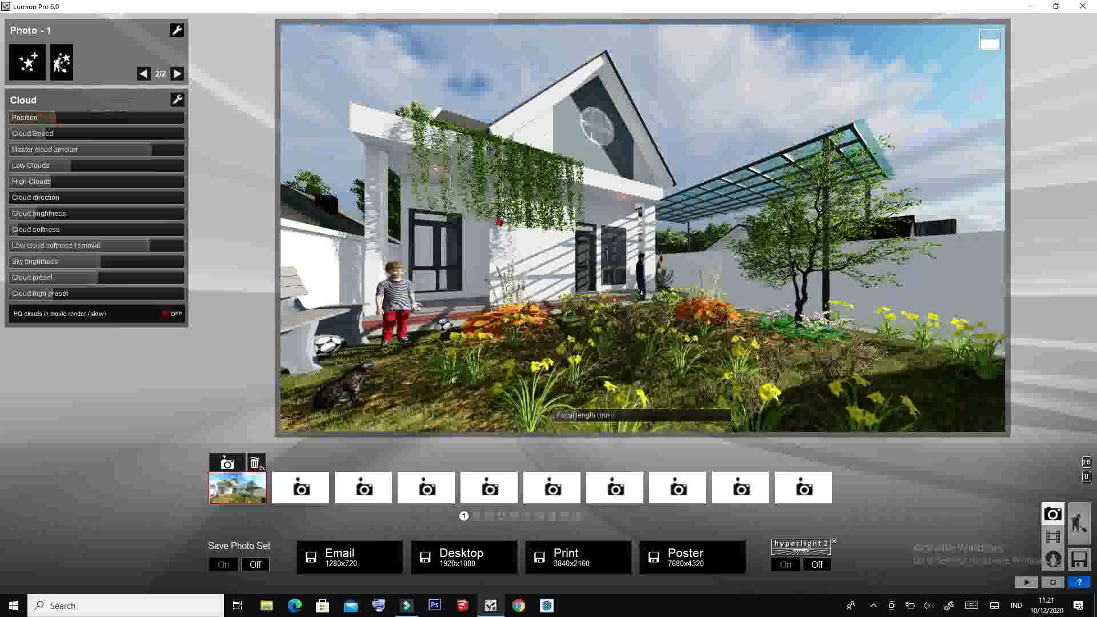
Add the Sharpness effect with an intensity of 0.4 and turn Hyperlight on for the photo.
{"action": "left_click", "coordinate": [90, 71]}
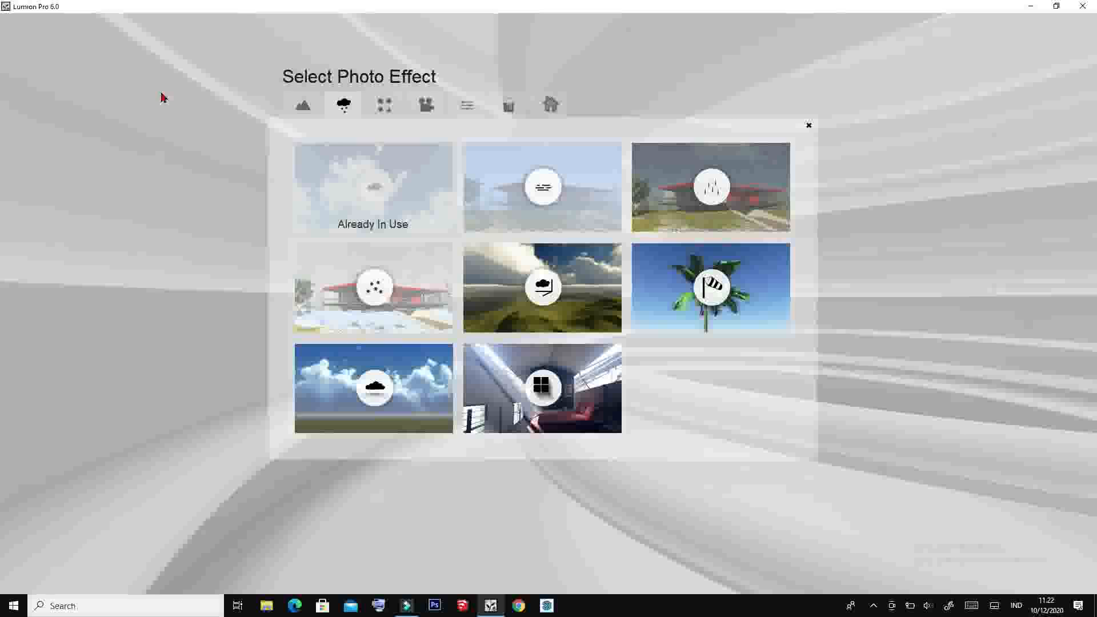
{"action": "left_click", "coordinate": [473, 111]}
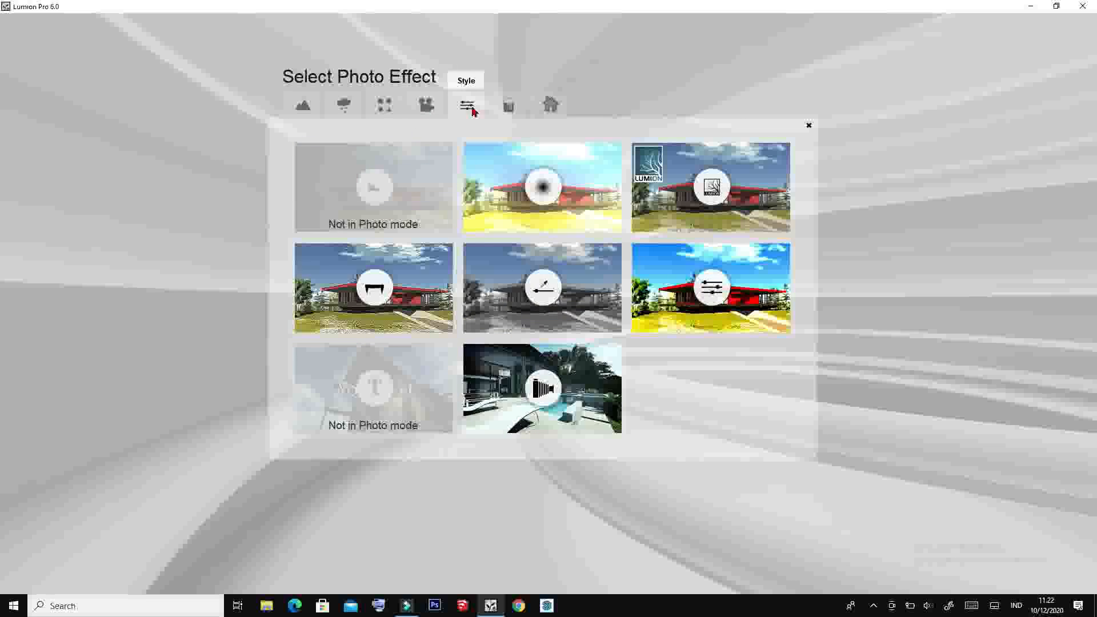
{"action": "left_click", "coordinate": [320, 217]}
{"action": "left_click_drag", "start_coordinate": [96, 361], "coordinate": [45, 367]}
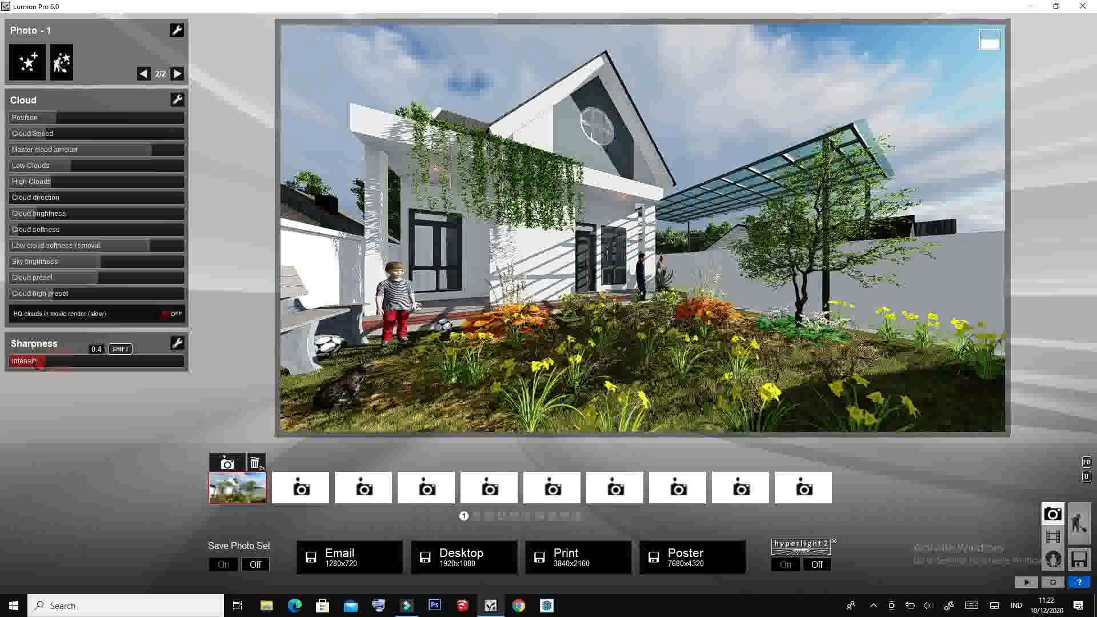
{"action": "left_click", "coordinate": [787, 566]}
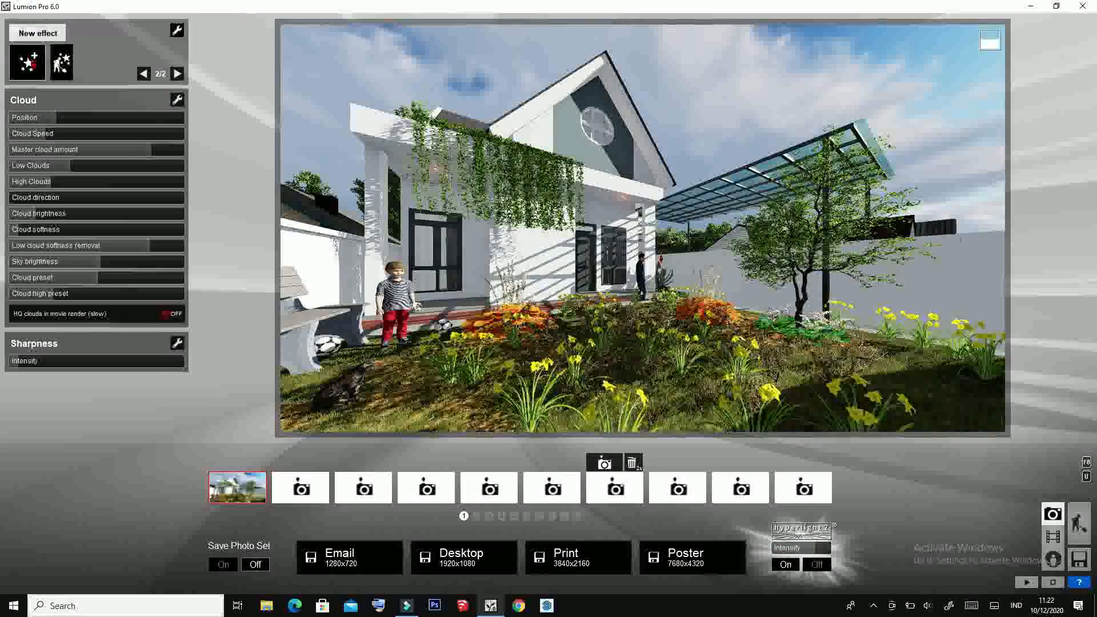
Add the Selective Saturation effect and set its darkness to 0.2.
{"action": "left_click", "coordinate": [27, 62]}
{"action": "left_click", "coordinate": [558, 295]}
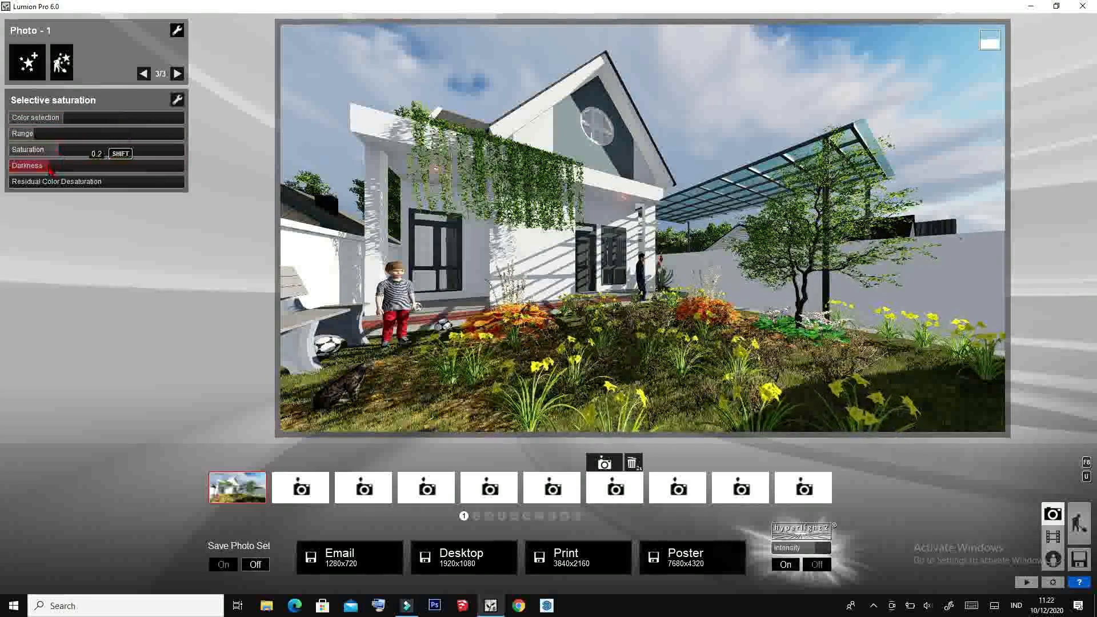
{"action": "left_click", "coordinate": [65, 68]}
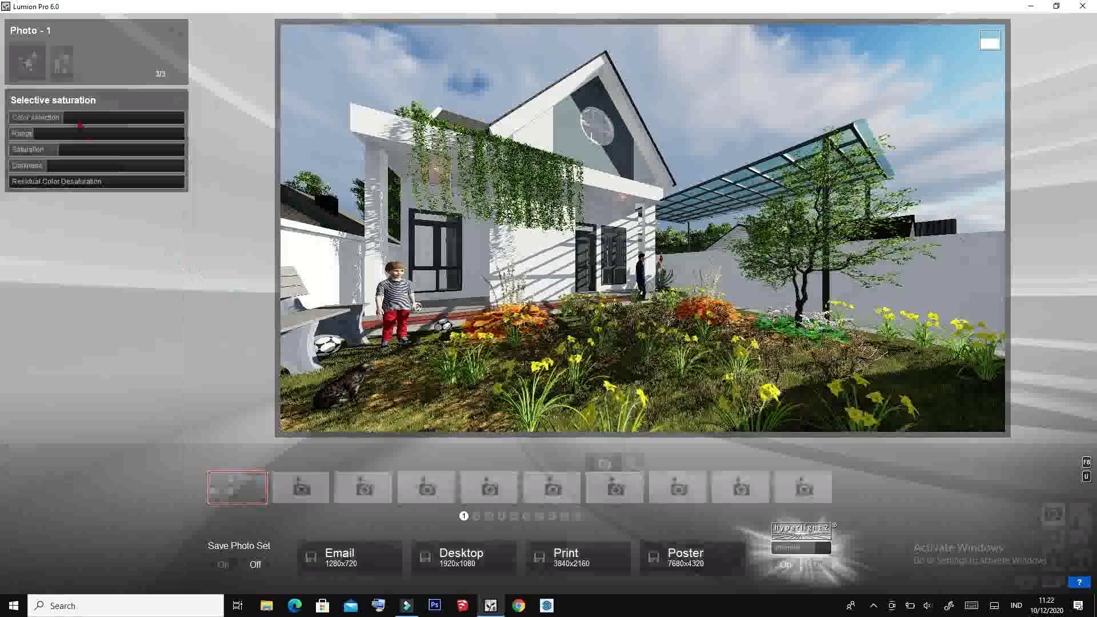
Add the Bleach effect and reduce its amount to 0.1.
{"action": "left_click", "coordinate": [27, 61]}
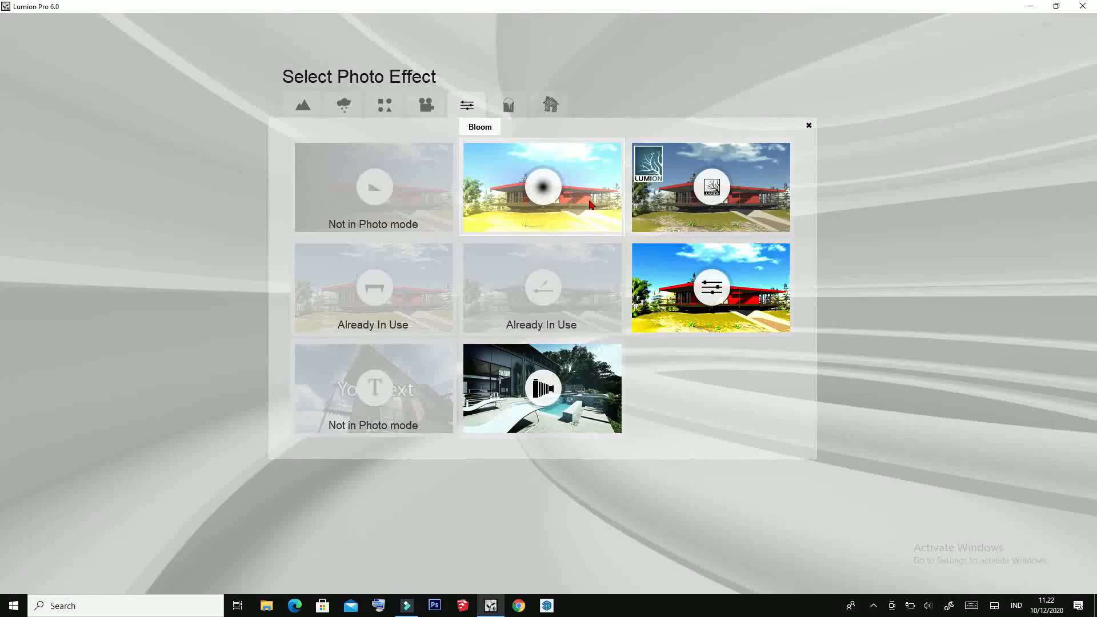
{"action": "left_click", "coordinate": [509, 106]}
{"action": "left_click", "coordinate": [539, 289]}
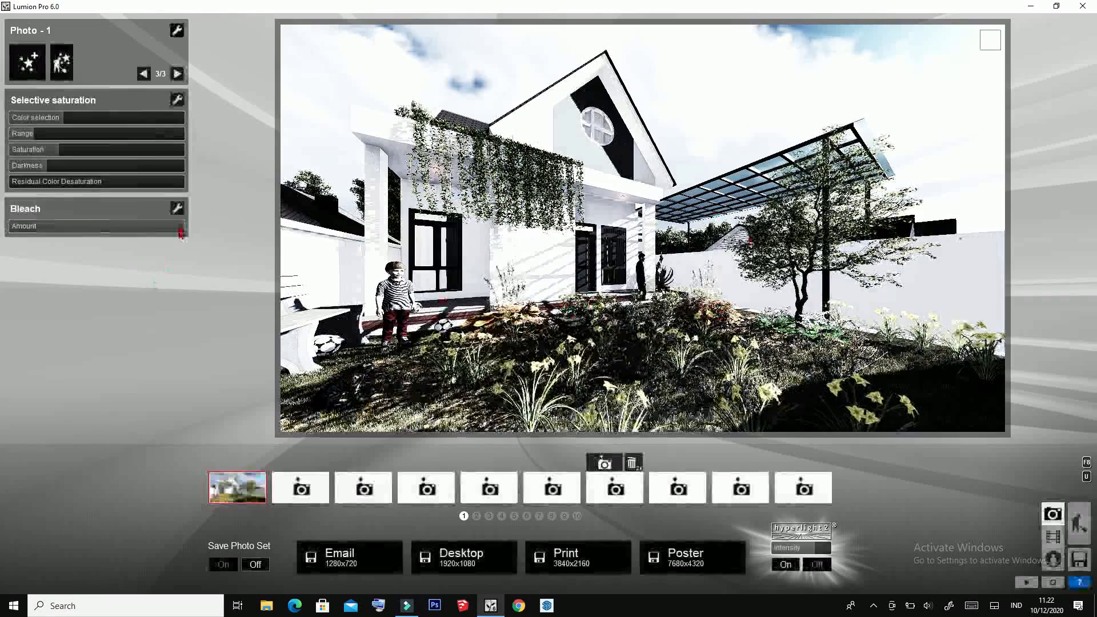
{"action": "left_click_drag", "start_coordinate": [50, 227], "coordinate": [24, 228]}
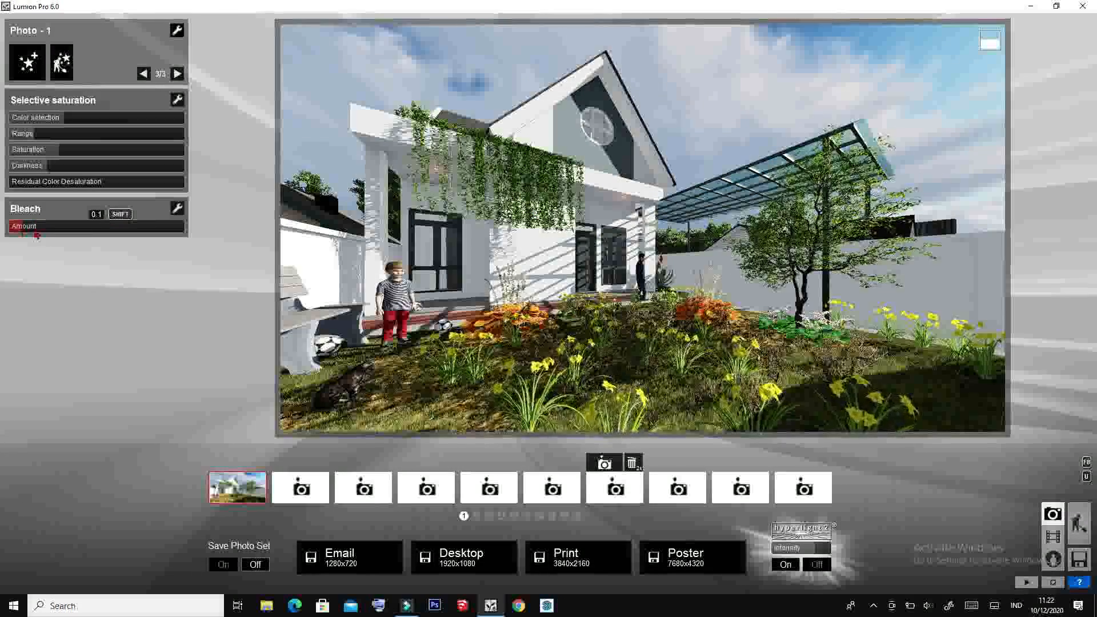
Add the Shadow effect, set its sun shadow range to 195 m, lower the coloring and raise the shadow correction.
{"action": "left_click", "coordinate": [30, 61]}
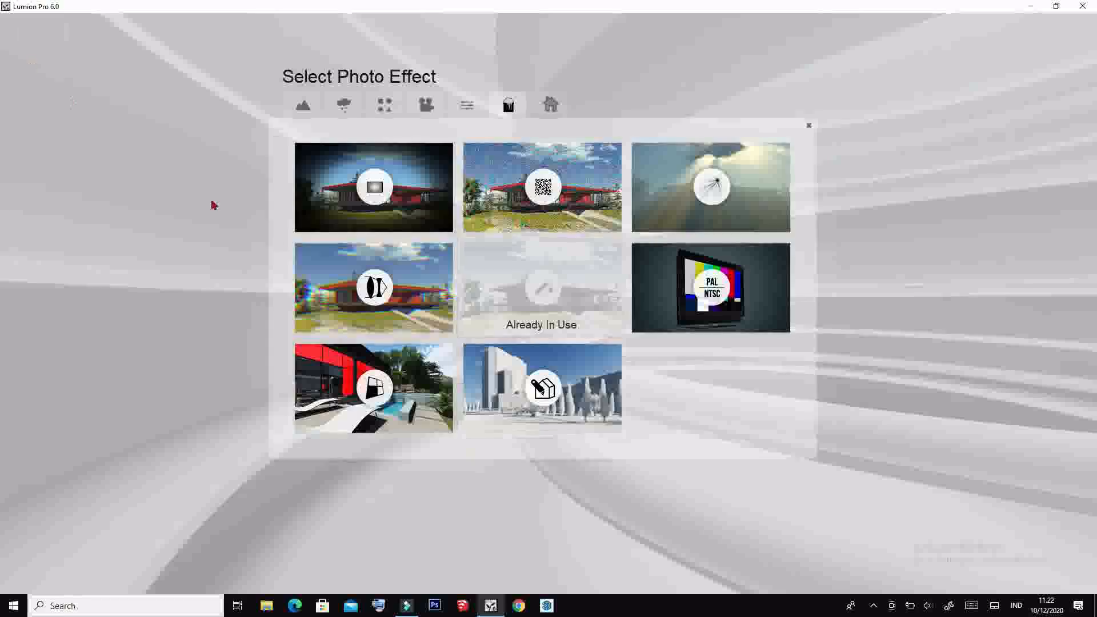
{"action": "left_click", "coordinate": [344, 106]}
{"action": "left_click", "coordinate": [302, 106]}
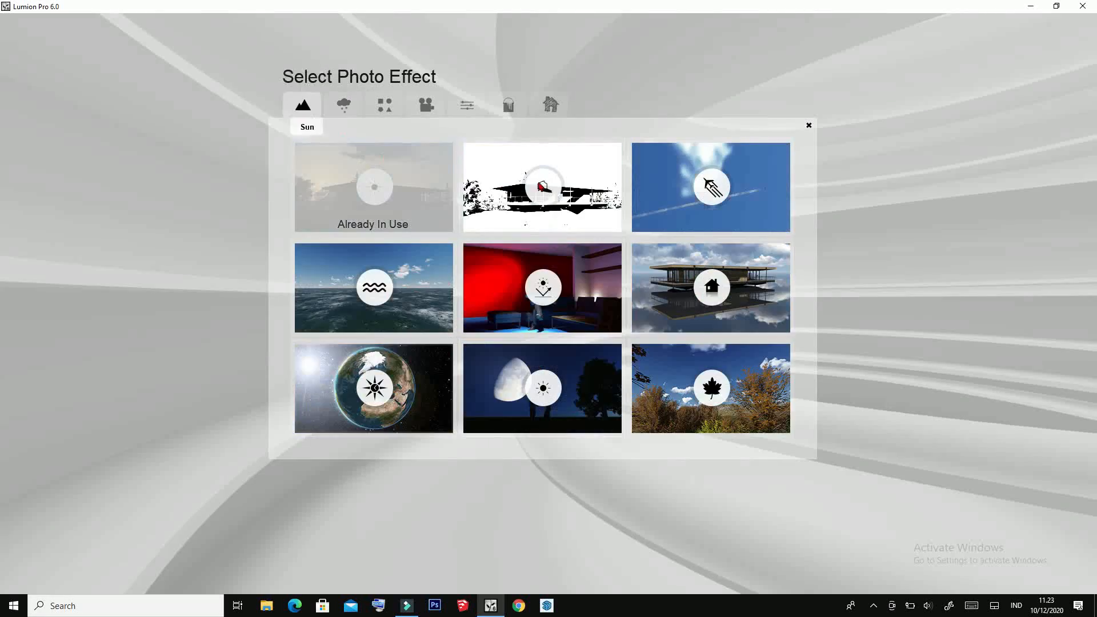
{"action": "left_click", "coordinate": [482, 154]}
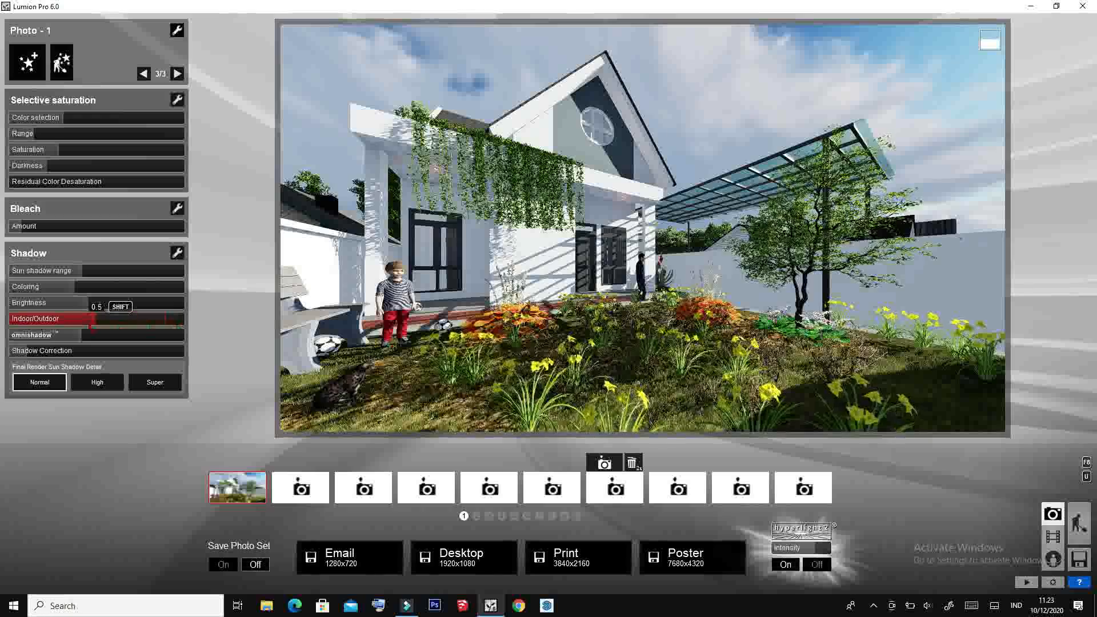
{"action": "left_click_drag", "start_coordinate": [110, 360], "coordinate": [13, 355]}
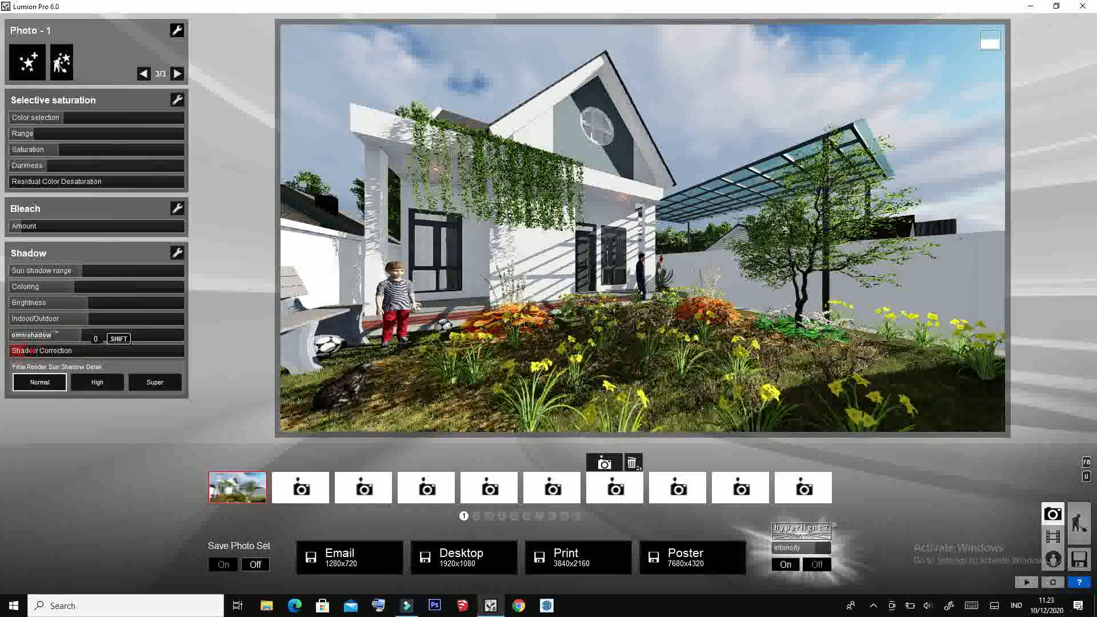
{"action": "left_click_drag", "start_coordinate": [74, 290], "coordinate": [52, 280]}
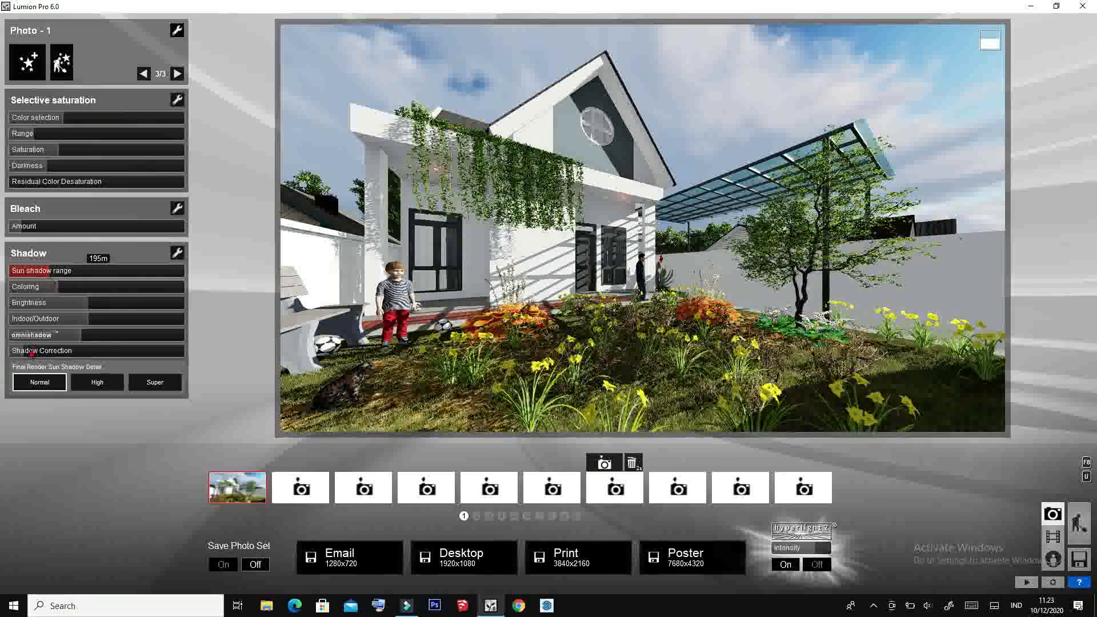
{"action": "left_click_drag", "start_coordinate": [29, 355], "coordinate": [81, 358]}
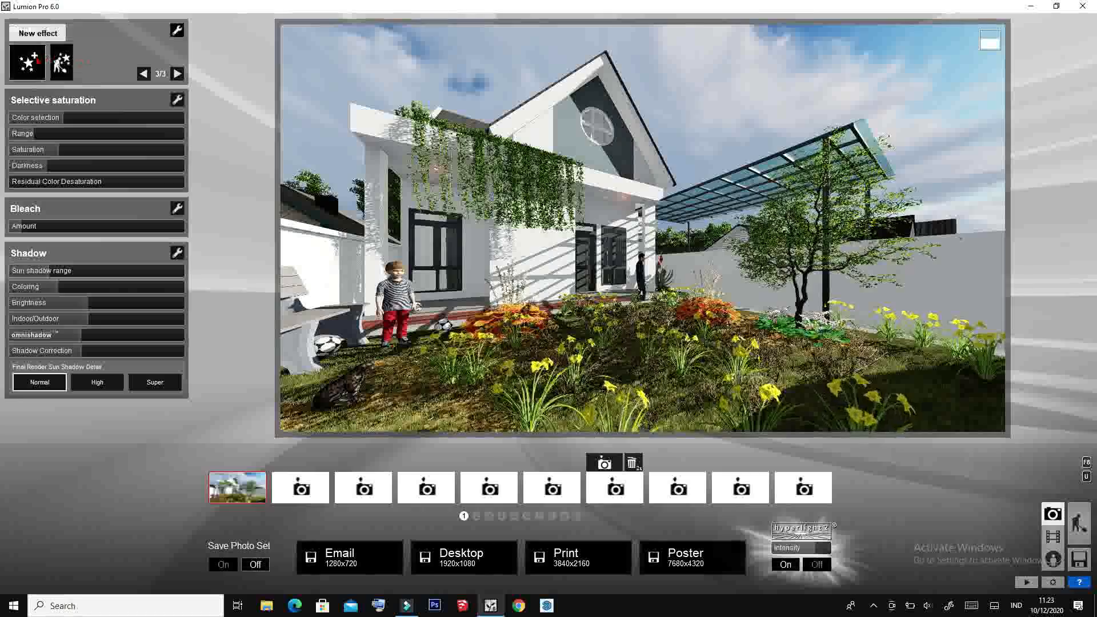
Add the Reflection effect and create reflection planes on the large porch window and the window beside the front door.
{"action": "left_click", "coordinate": [28, 62]}
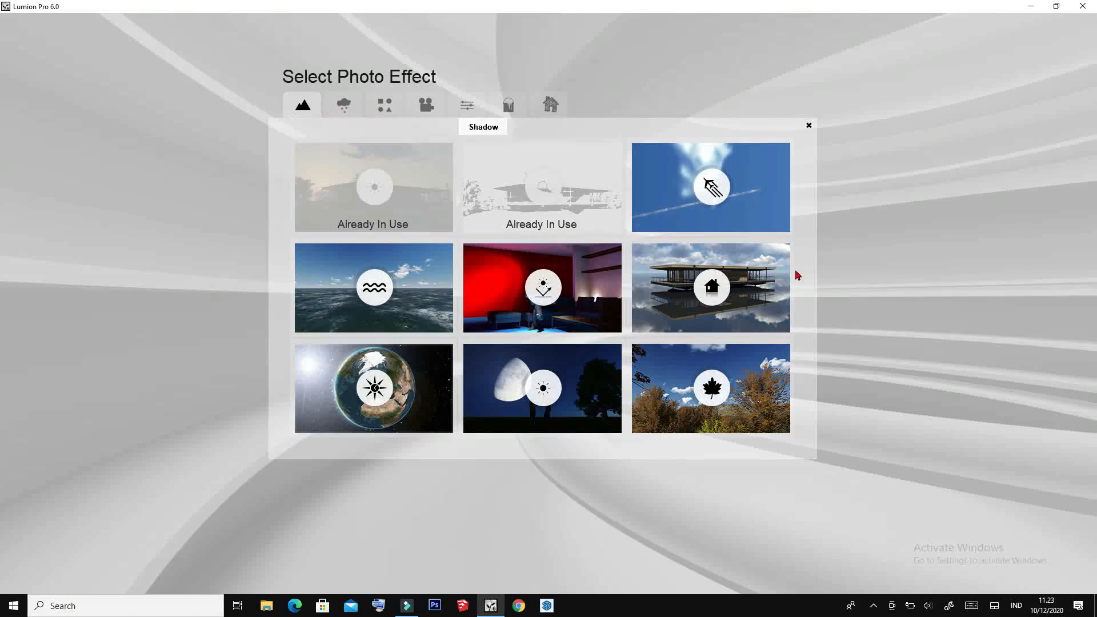
{"action": "left_click", "coordinate": [710, 292]}
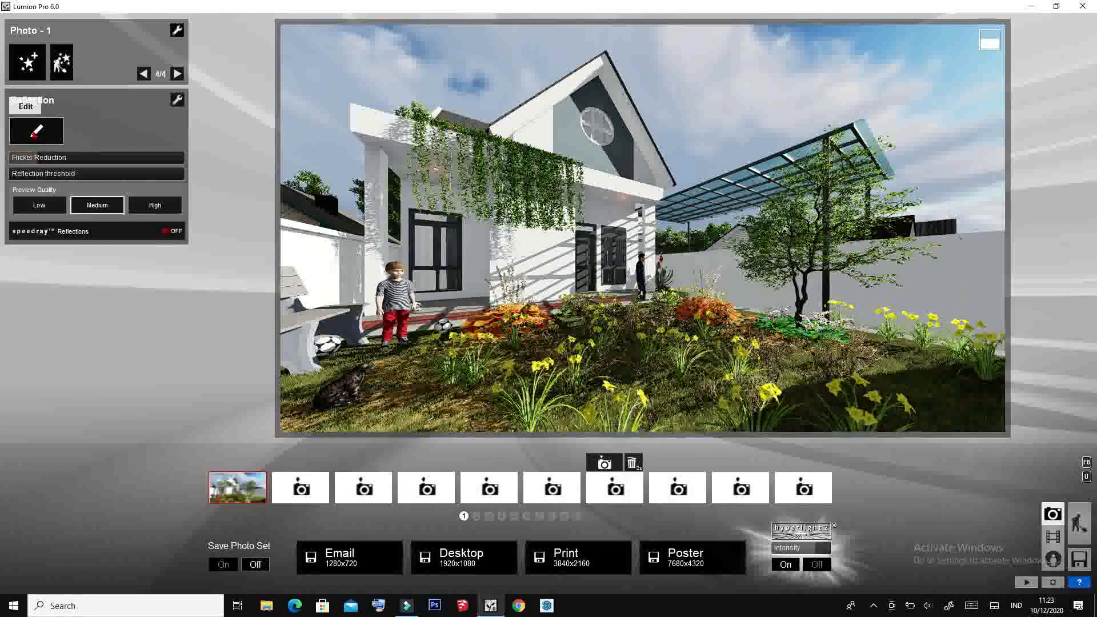
{"action": "left_click", "coordinate": [34, 135]}
{"action": "left_click", "coordinate": [19, 567]}
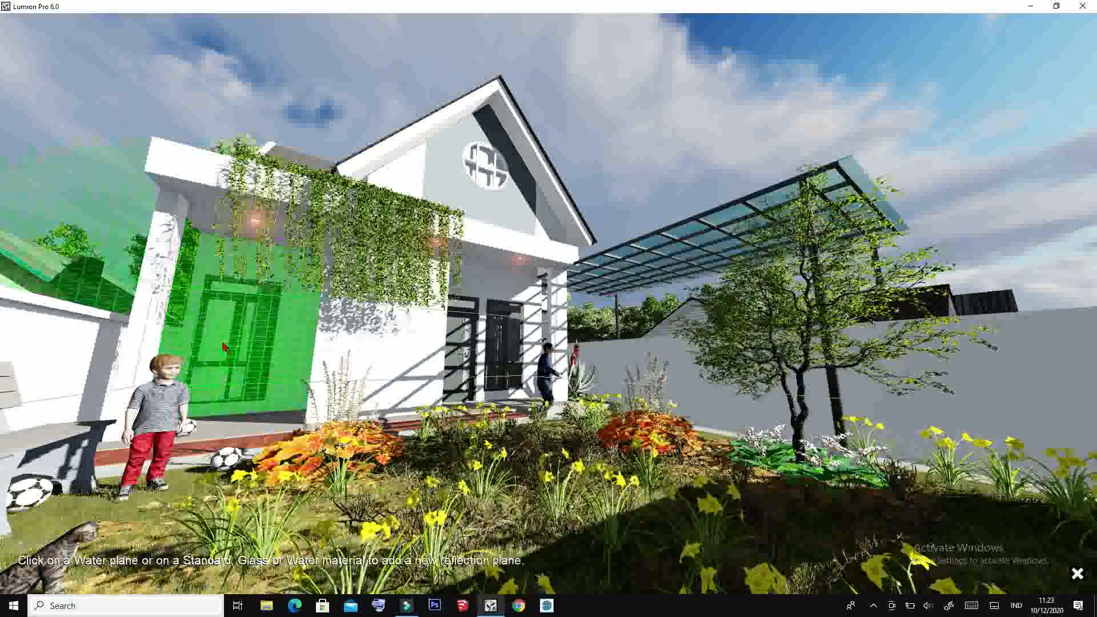
{"action": "left_click", "coordinate": [223, 347]}
{"action": "left_click", "coordinate": [19, 567]}
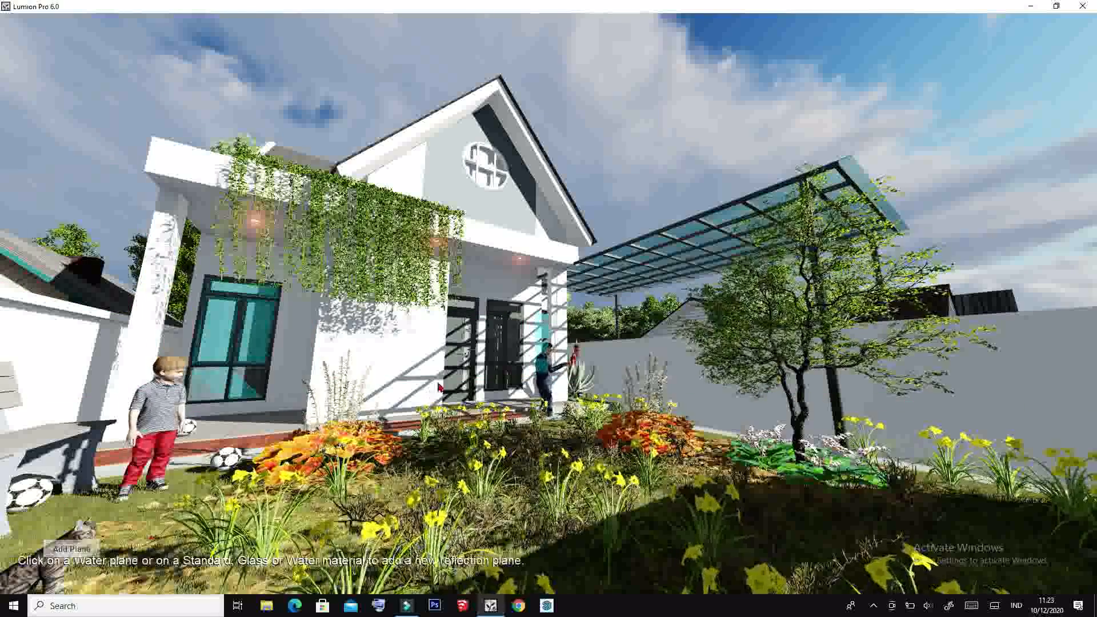
{"action": "left_click", "coordinate": [506, 357]}
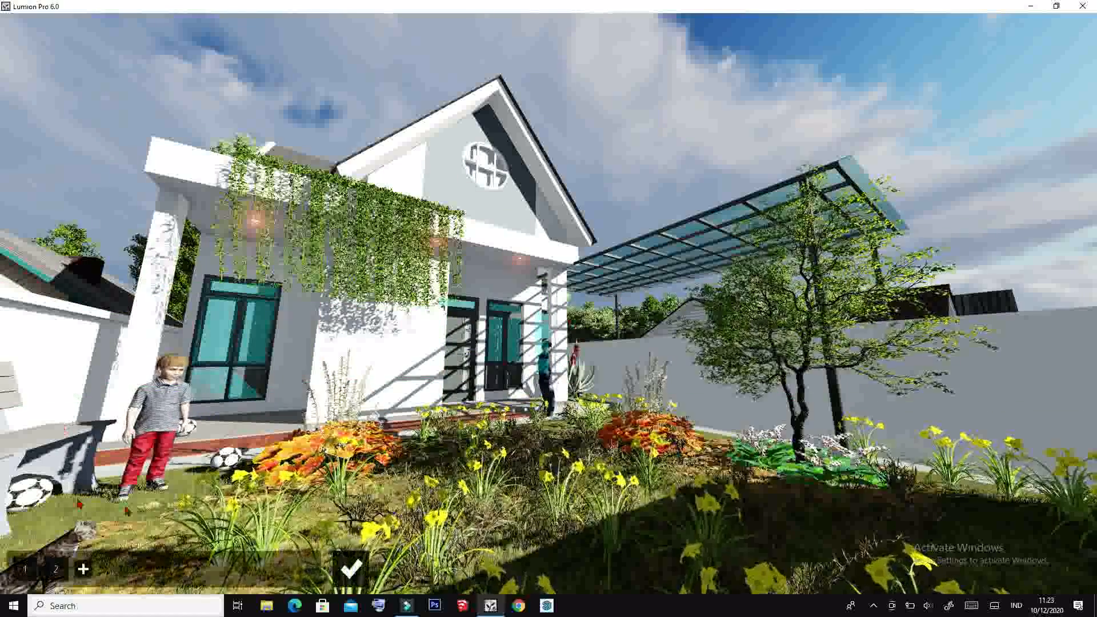
{"action": "left_click", "coordinate": [351, 568]}
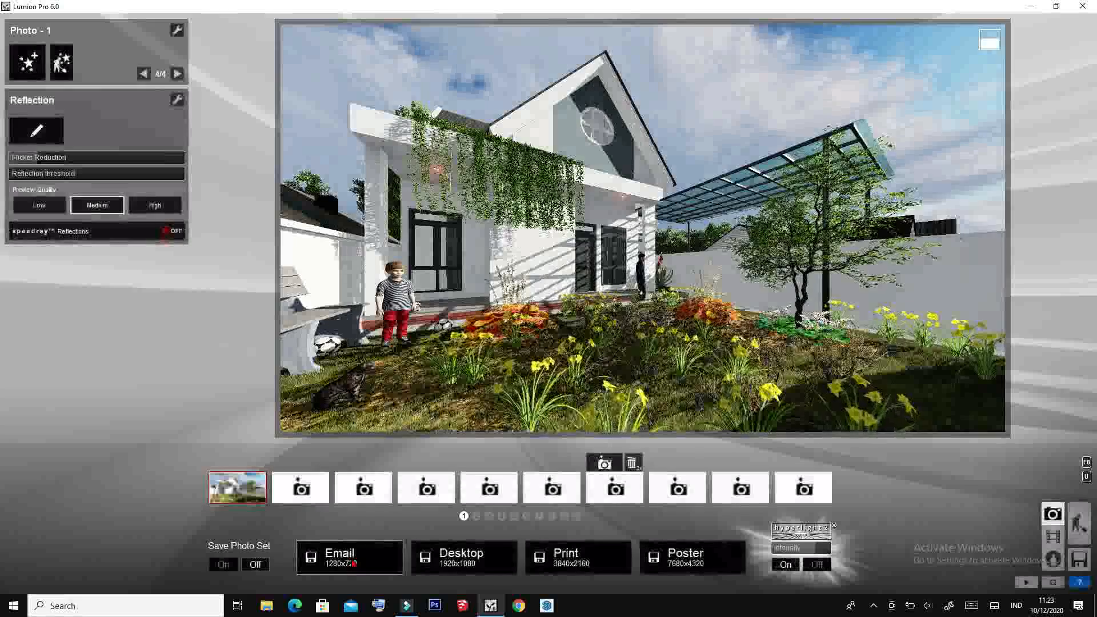
Set the Sun effect's heading to -0.6 and its height to 0.5.
{"action": "left_click", "coordinate": [143, 74]}
{"action": "left_click", "coordinate": [143, 74]}
{"action": "left_click", "coordinate": [144, 74]}
{"action": "mouse_move", "coordinate": [57, 202]}
{"action": "left_mouse_down"}
{"action": "mouse_move", "coordinate": [40, 204]}
{"action": "mouse_move", "coordinate": [47, 189]}
{"action": "left_mouse_up"}
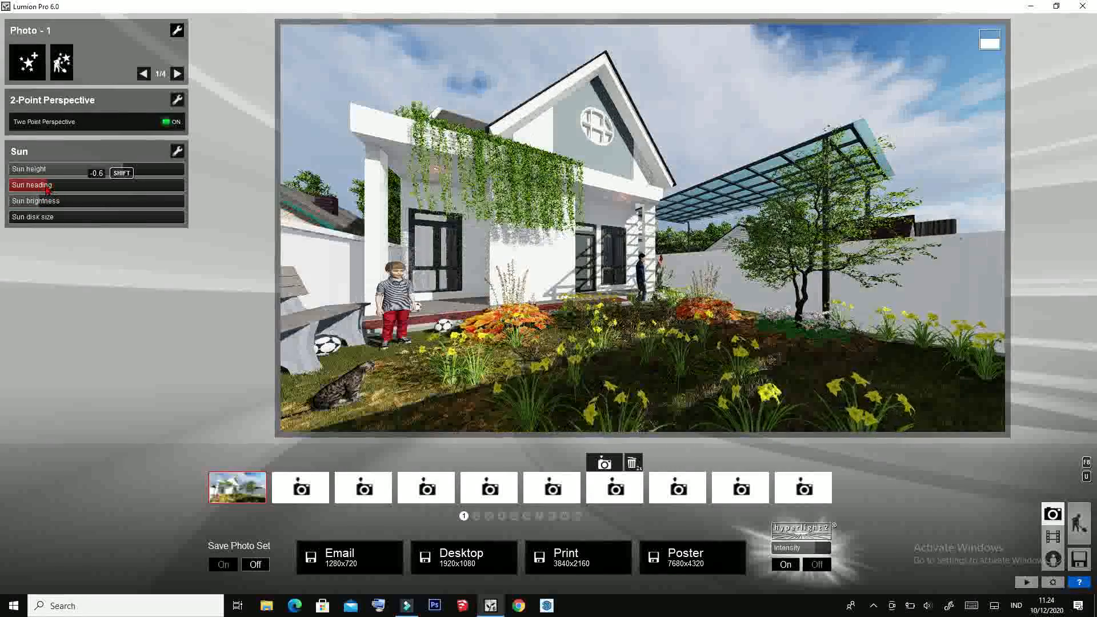
{"action": "left_click_drag", "start_coordinate": [135, 174], "coordinate": [144, 175]}
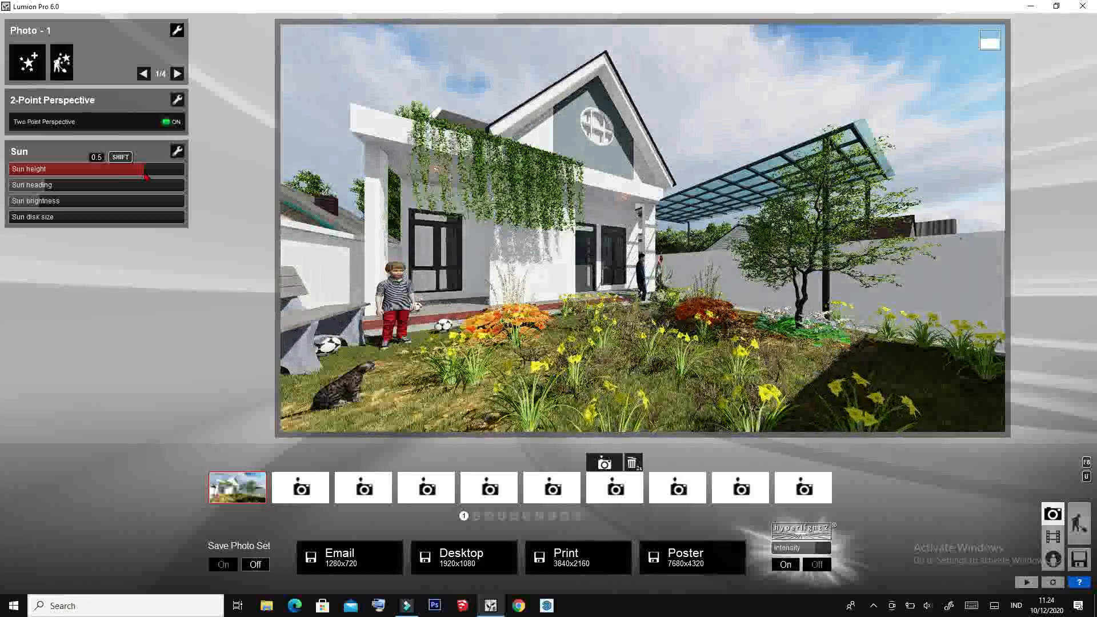
Add the Analog Color Lab effect after the Reflection effect, adjusting its style and reducing its amount.
{"action": "left_click", "coordinate": [178, 73]}
{"action": "left_click", "coordinate": [177, 73]}
{"action": "left_click", "coordinate": [27, 62]}
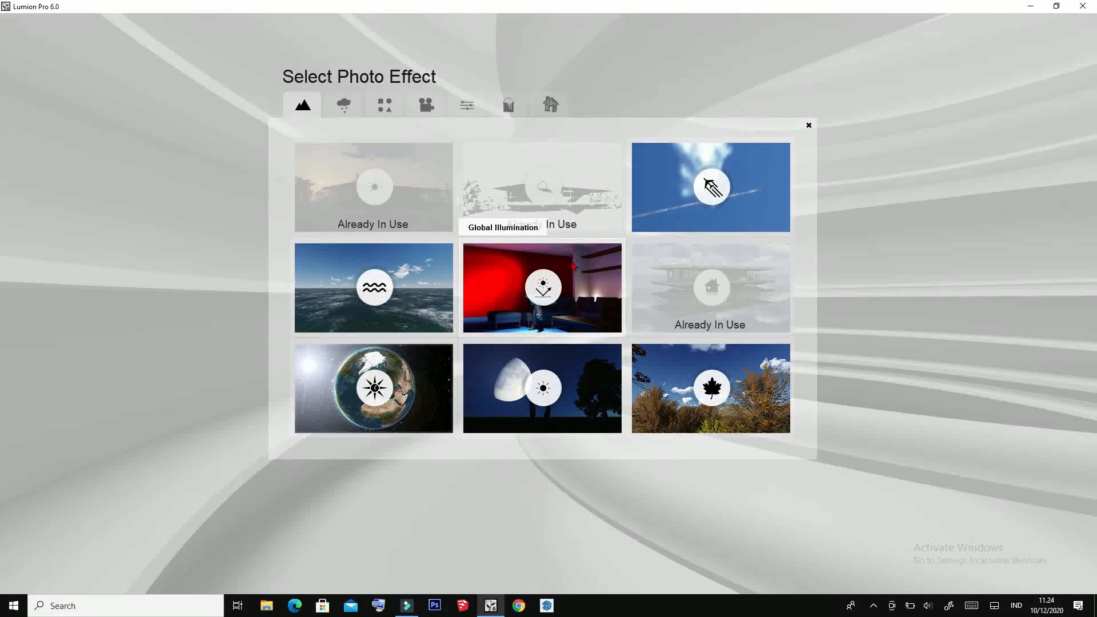
{"action": "left_click", "coordinate": [510, 105]}
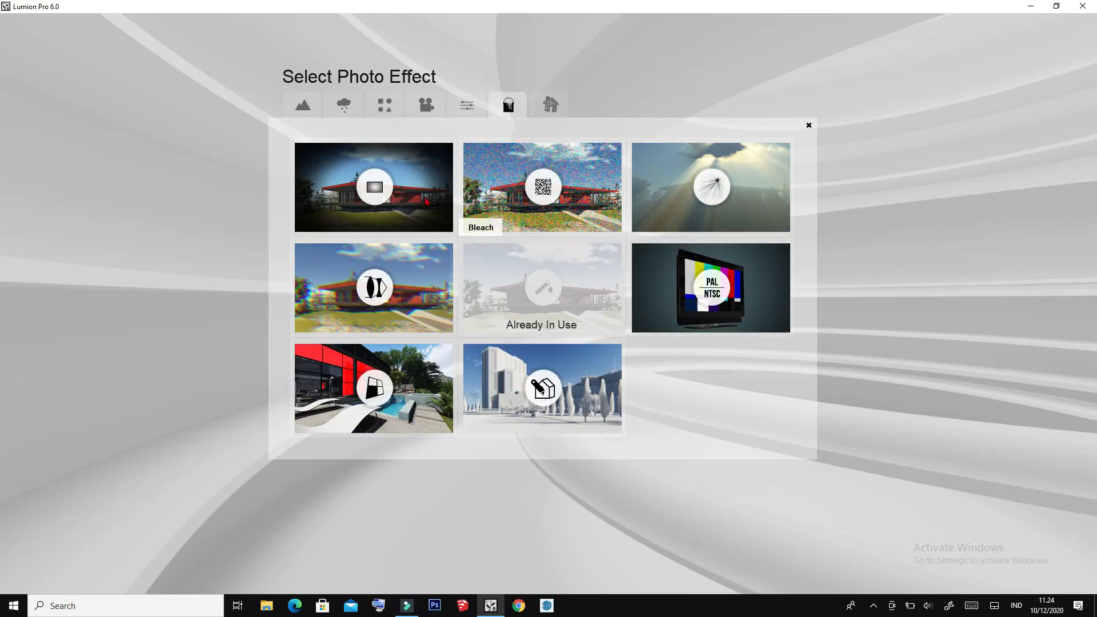
{"action": "left_click", "coordinate": [463, 103]}
{"action": "left_click", "coordinate": [525, 382]}
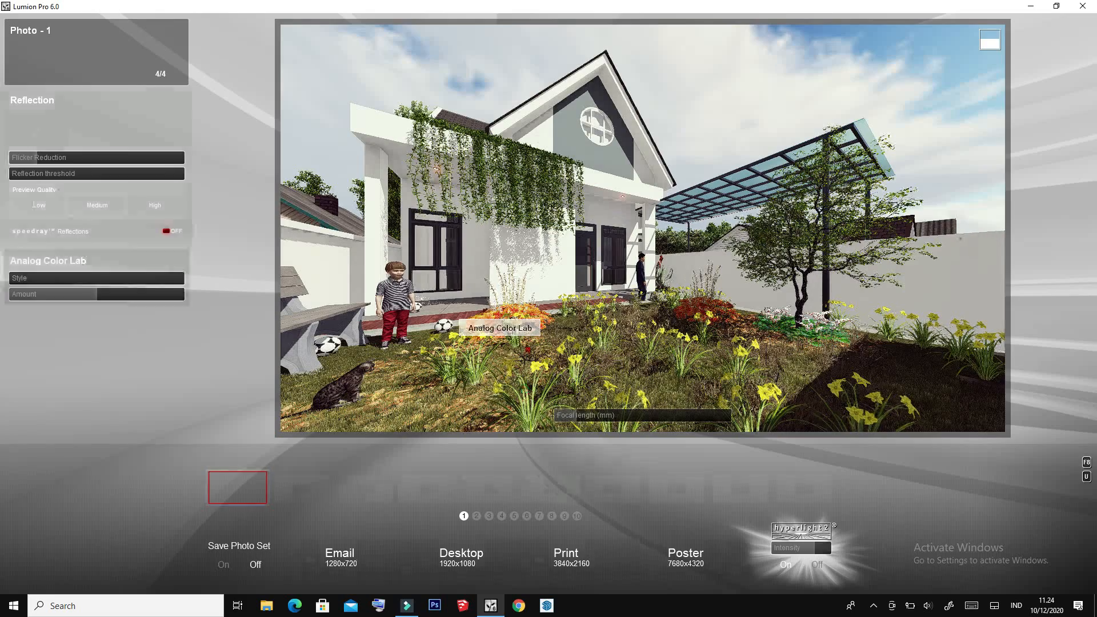
{"action": "left_click", "coordinate": [67, 283]}
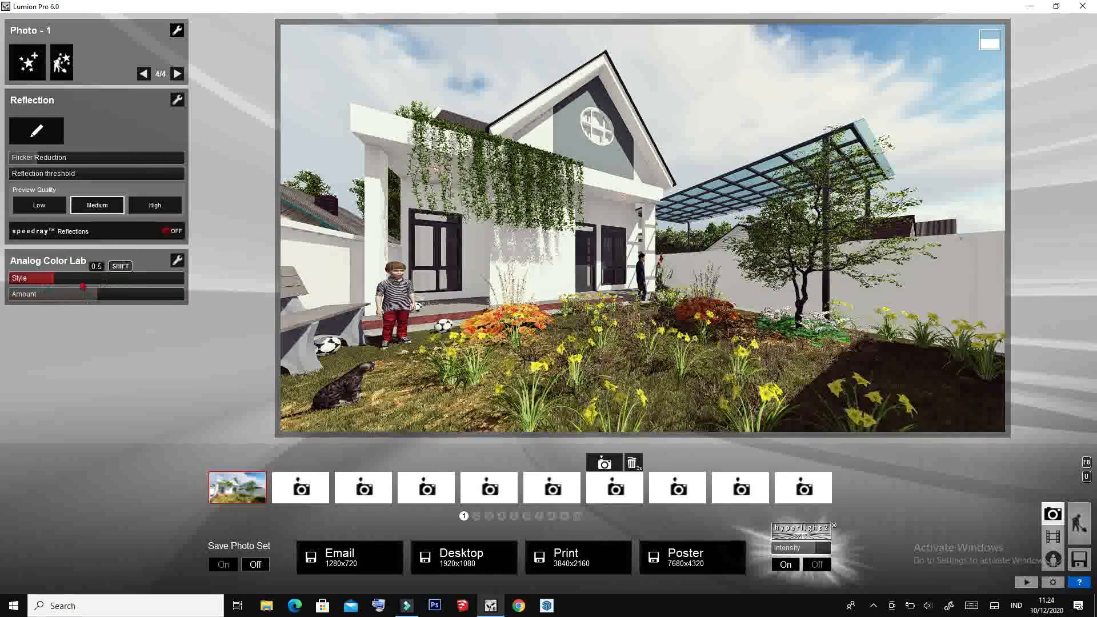
{"action": "left_click_drag", "start_coordinate": [67, 281], "coordinate": [36, 287]}
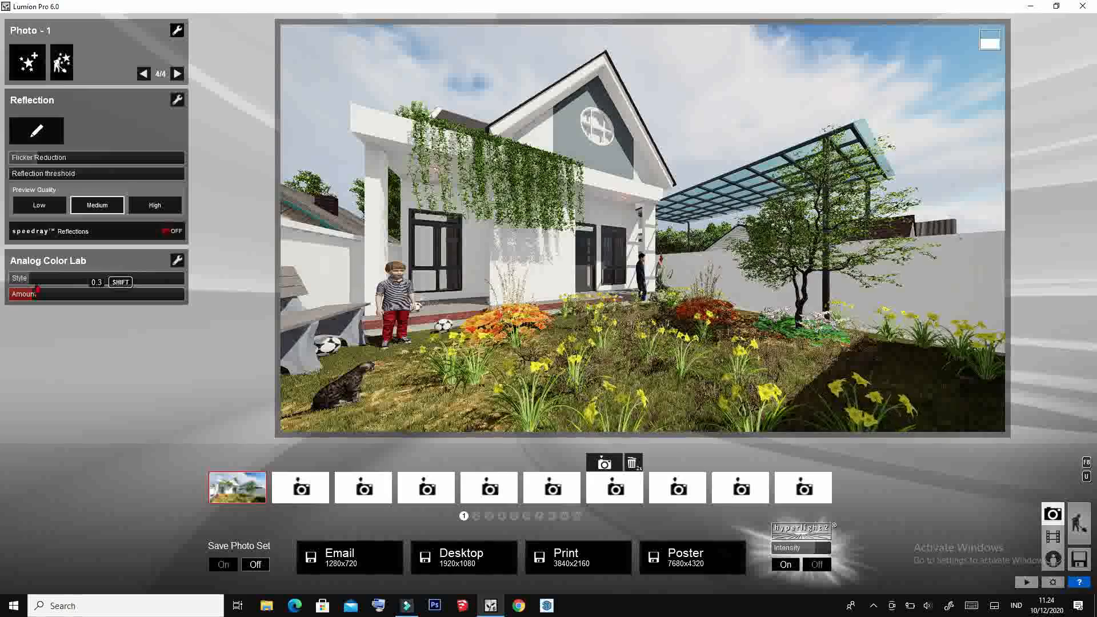
{"action": "left_click_drag", "start_coordinate": [31, 279], "coordinate": [59, 282]}
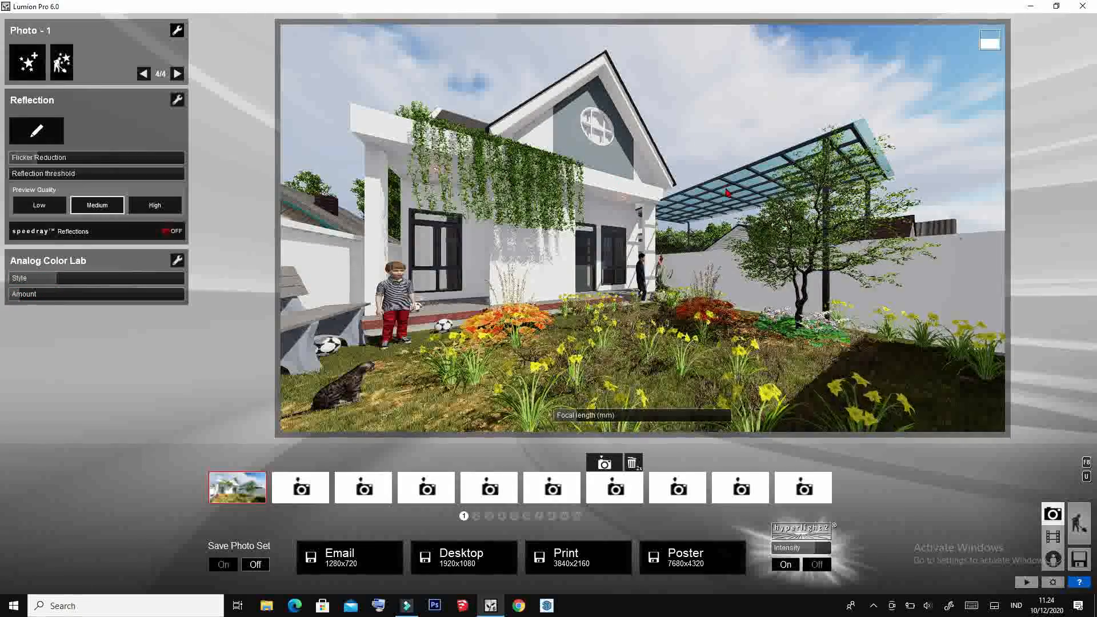
Try the Rain effect from the weather effects on the photo.
{"action": "left_click", "coordinate": [26, 61]}
{"action": "left_click", "coordinate": [508, 105]}
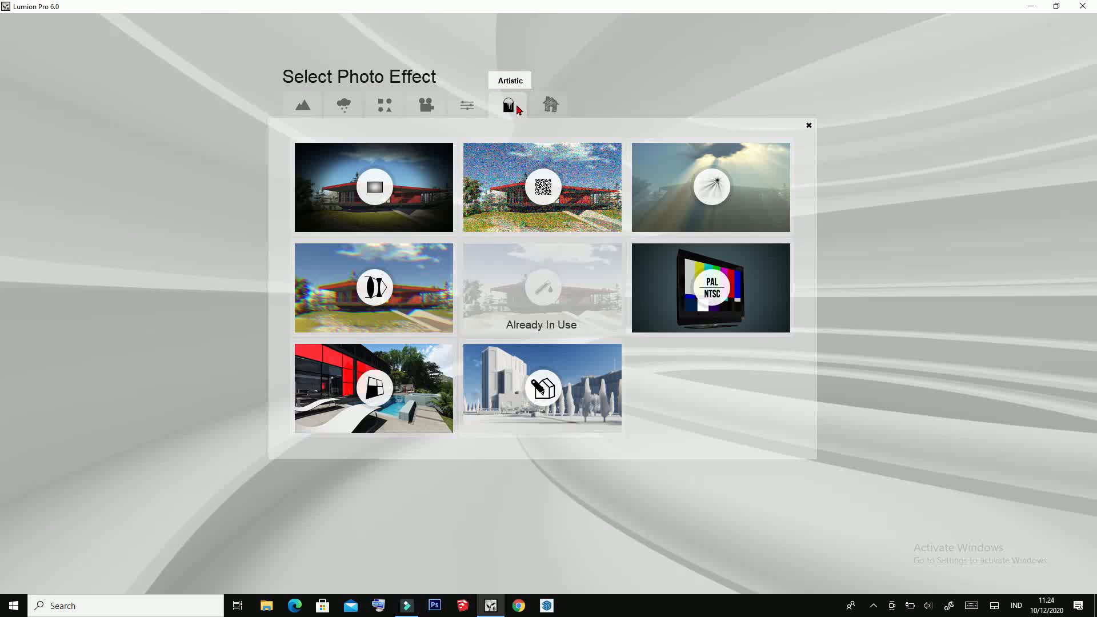
{"action": "left_click", "coordinate": [350, 110]}
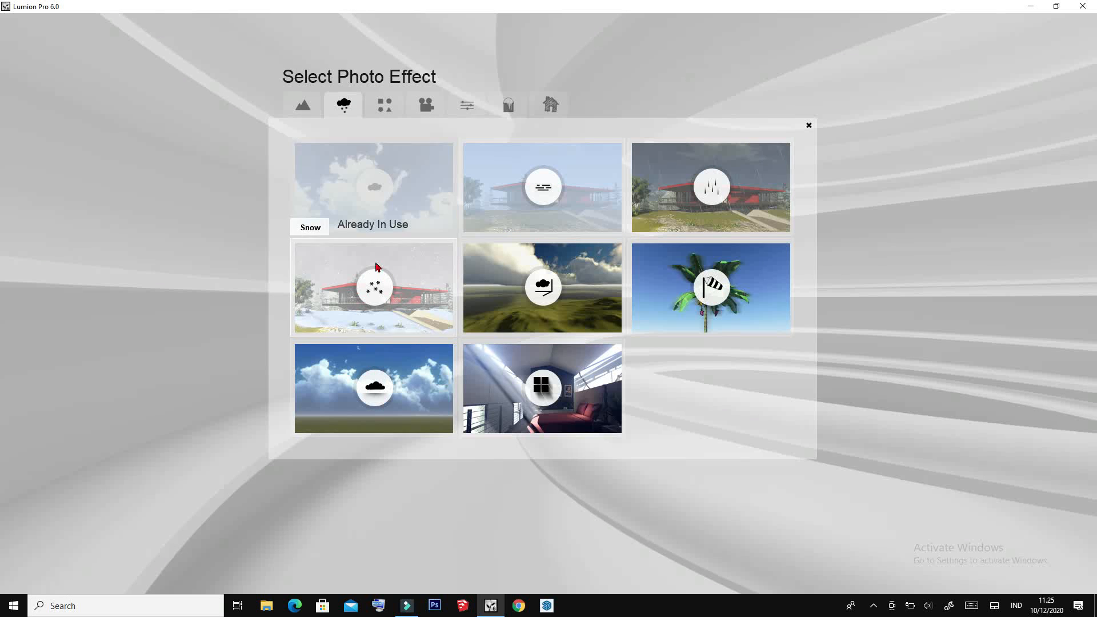
{"action": "left_click", "coordinate": [312, 113]}
{"action": "left_click", "coordinate": [341, 108]}
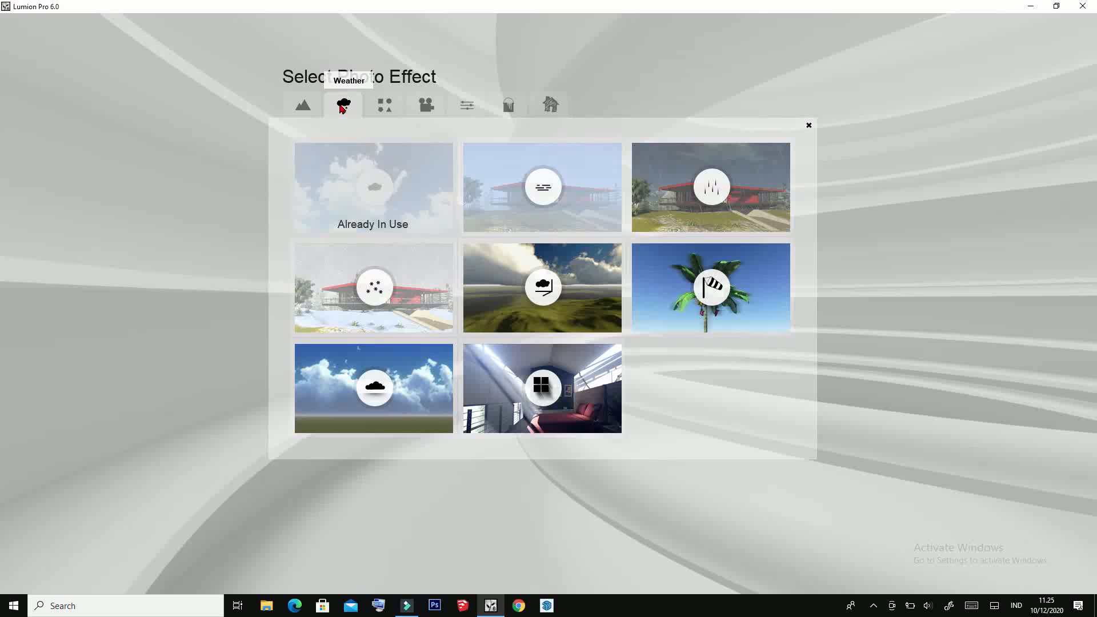
{"action": "left_click", "coordinate": [550, 104]}
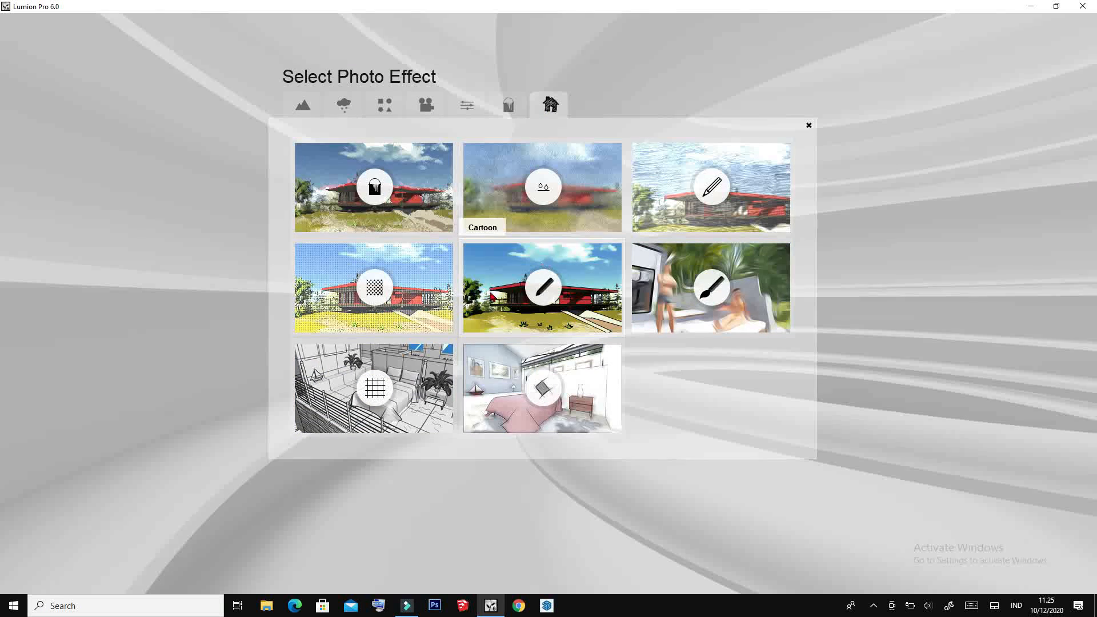
{"action": "left_click", "coordinate": [344, 108]}
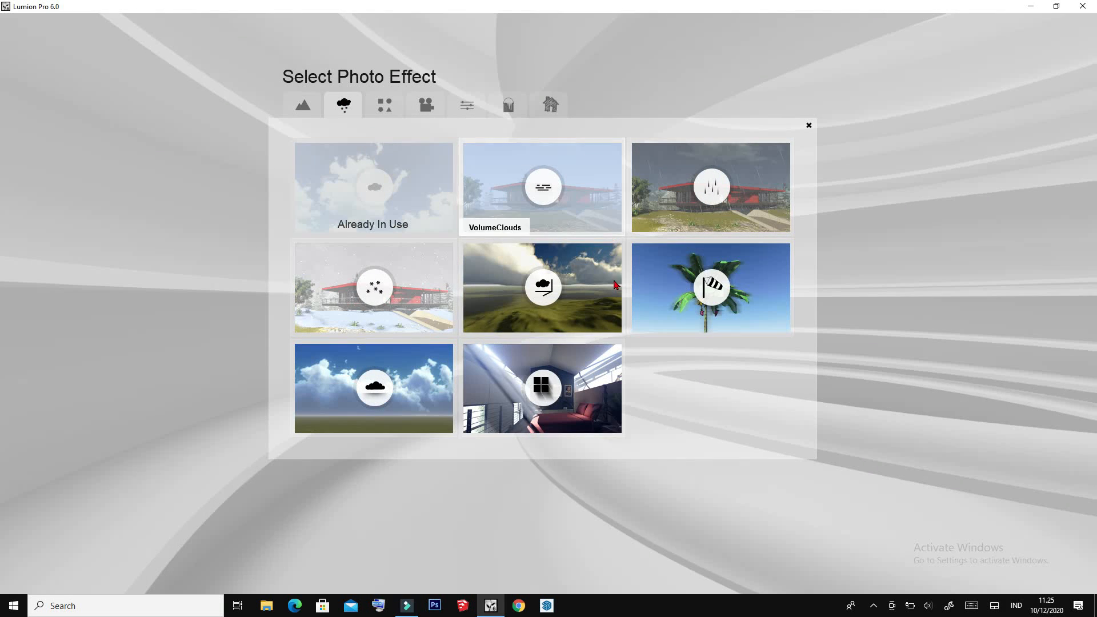
{"action": "left_click", "coordinate": [712, 188]}
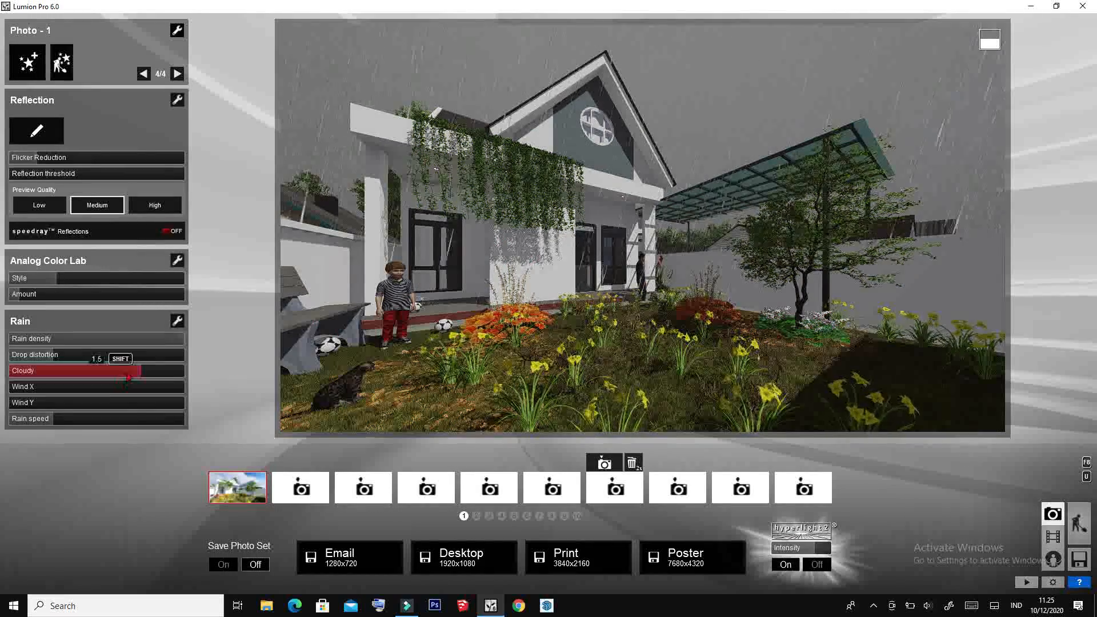
Reduce the Rain effect's cloudiness, set the rain density to 1.8 and increase the wind.
{"action": "left_click_drag", "start_coordinate": [141, 370], "coordinate": [52, 370]}
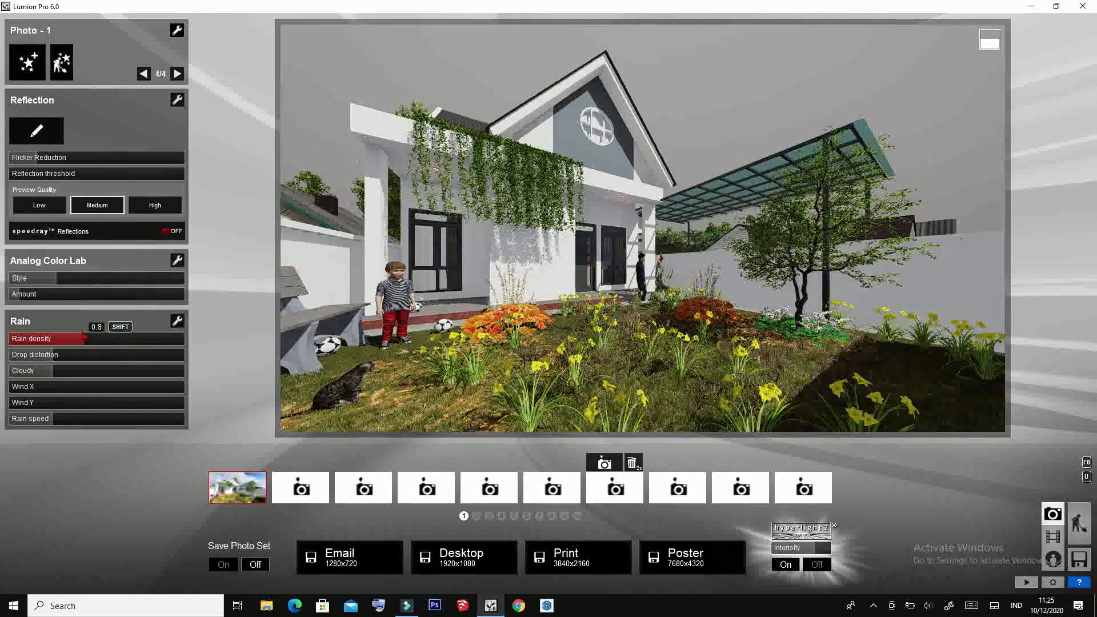
{"action": "left_click", "coordinate": [176, 341]}
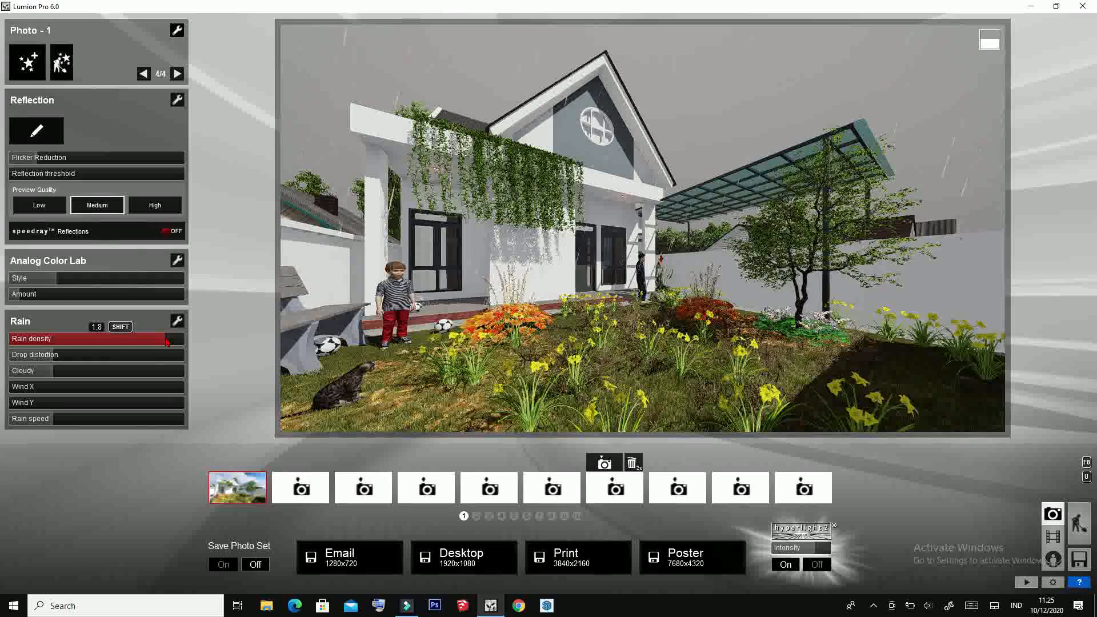
{"action": "left_click", "coordinate": [78, 388]}
{"action": "left_click_drag", "start_coordinate": [78, 391], "coordinate": [117, 402]}
Lower the Analog Color Lab style.
{"action": "left_click", "coordinate": [36, 278]}
Adjust the Rain effect's wind once more and delete the Rain effect from the photo.
{"action": "mouse_move", "coordinate": [61, 389]}
{"action": "left_mouse_down"}
{"action": "mouse_move", "coordinate": [45, 389]}
{"action": "mouse_move", "coordinate": [88, 402]}
{"action": "mouse_move", "coordinate": [45, 403]}
{"action": "left_mouse_up"}
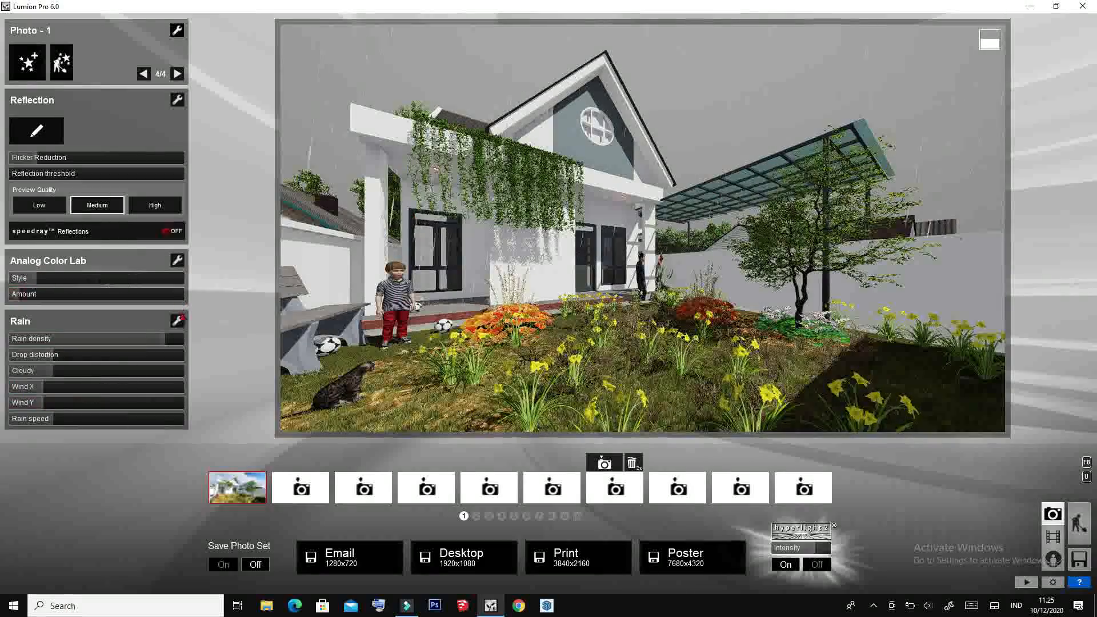
{"action": "right_click", "coordinate": [190, 285]}
{"action": "left_click", "coordinate": [186, 274]}
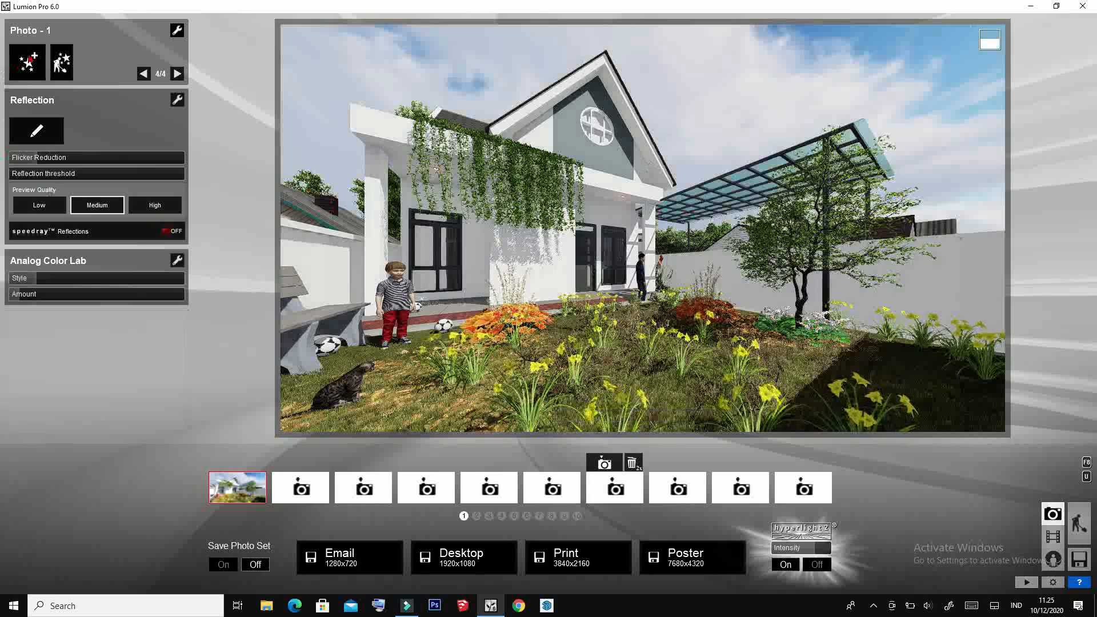
Add the Lens flare effect, increase its streak rotation and reduce its streak dispersion, streak falloff and bloom amount.
{"action": "left_click", "coordinate": [27, 62]}
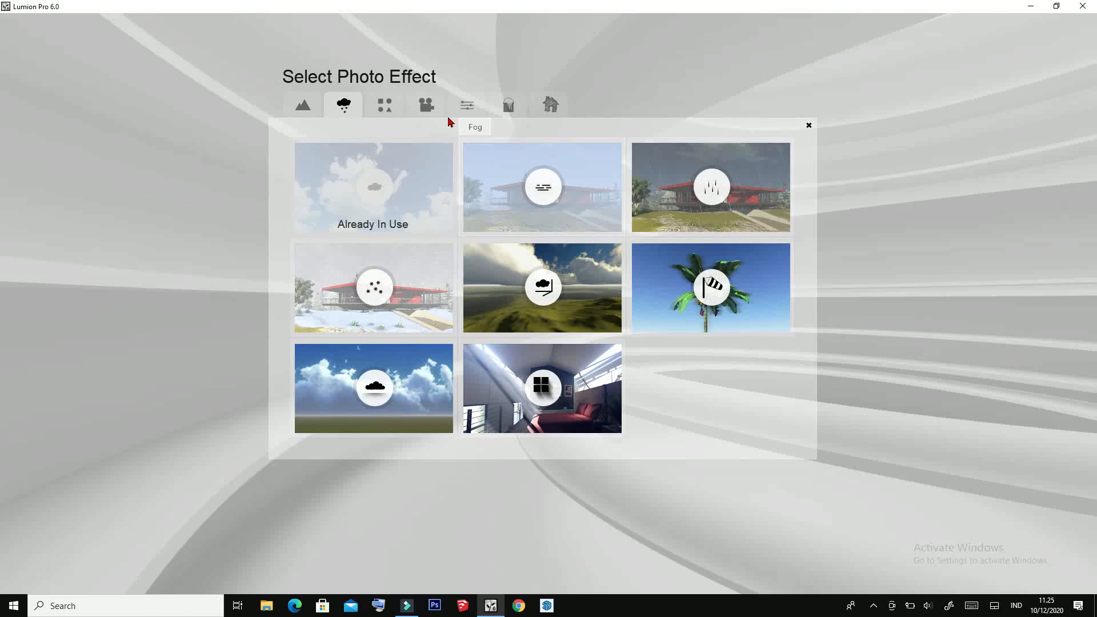
{"action": "left_click", "coordinate": [385, 106]}
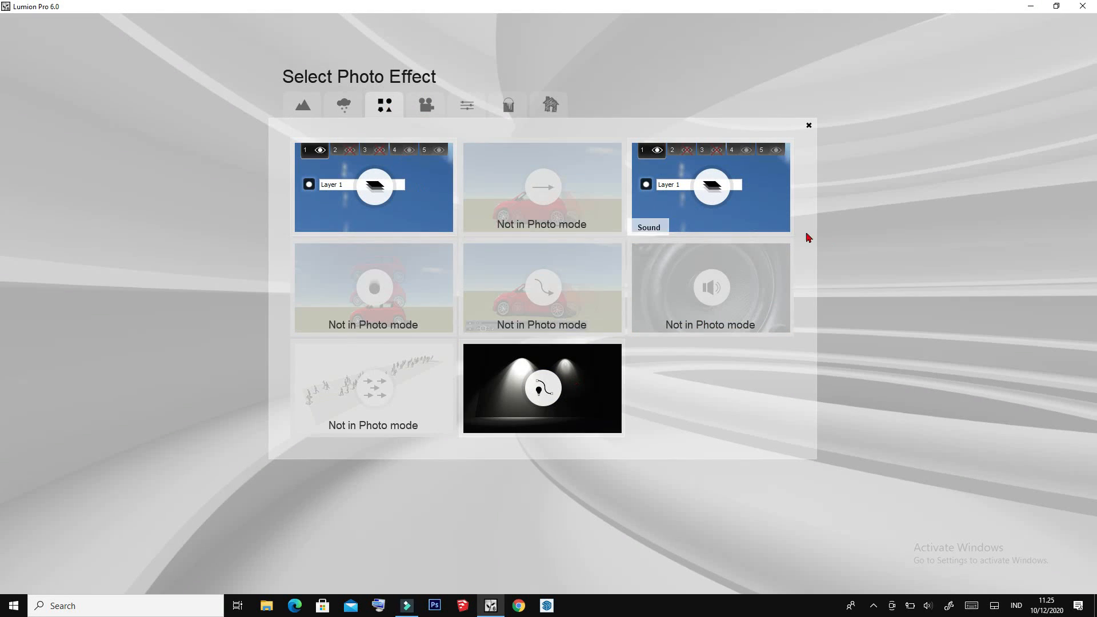
{"action": "left_click", "coordinate": [427, 104]}
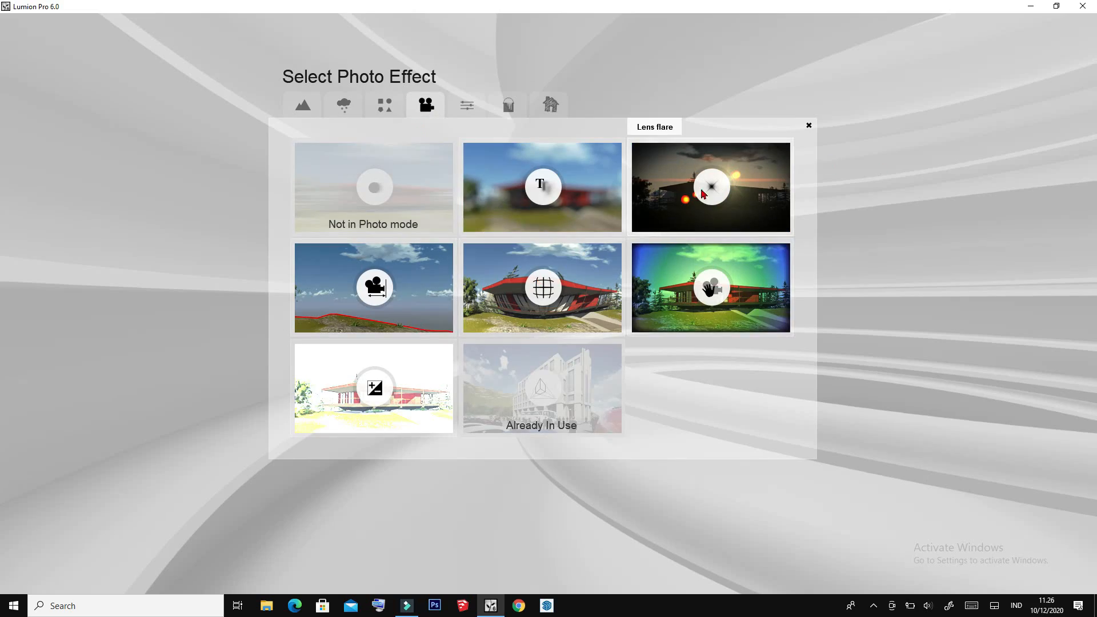
{"action": "left_click", "coordinate": [656, 188]}
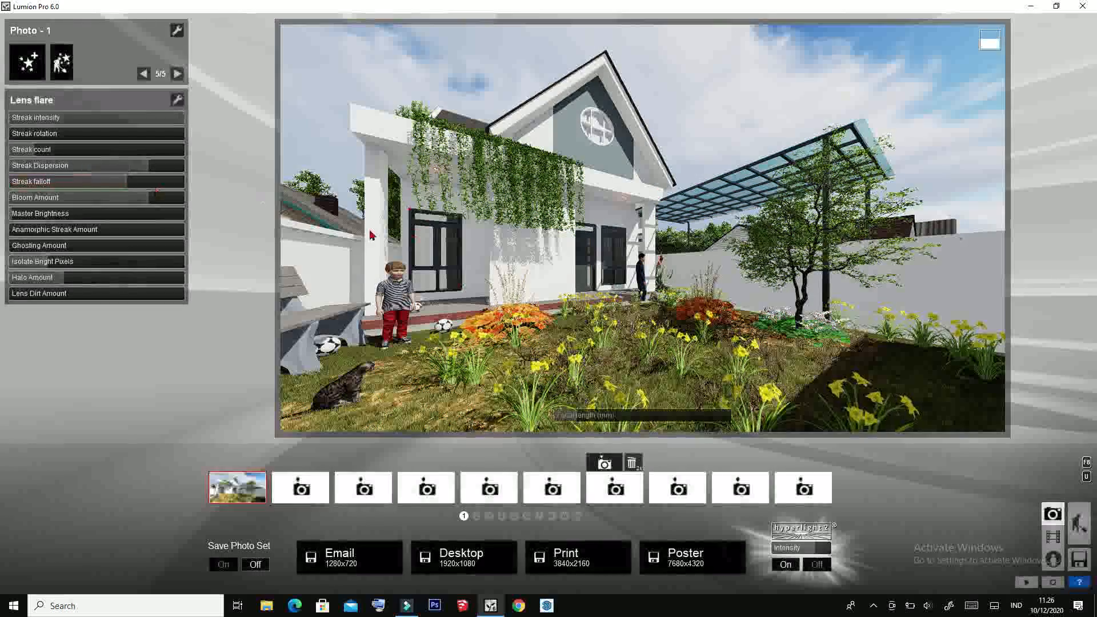
{"action": "mouse_move", "coordinate": [108, 166]}
{"action": "left_mouse_down"}
{"action": "mouse_move", "coordinate": [19, 166]}
{"action": "mouse_move", "coordinate": [94, 181]}
{"action": "mouse_move", "coordinate": [24, 202]}
{"action": "left_mouse_up"}
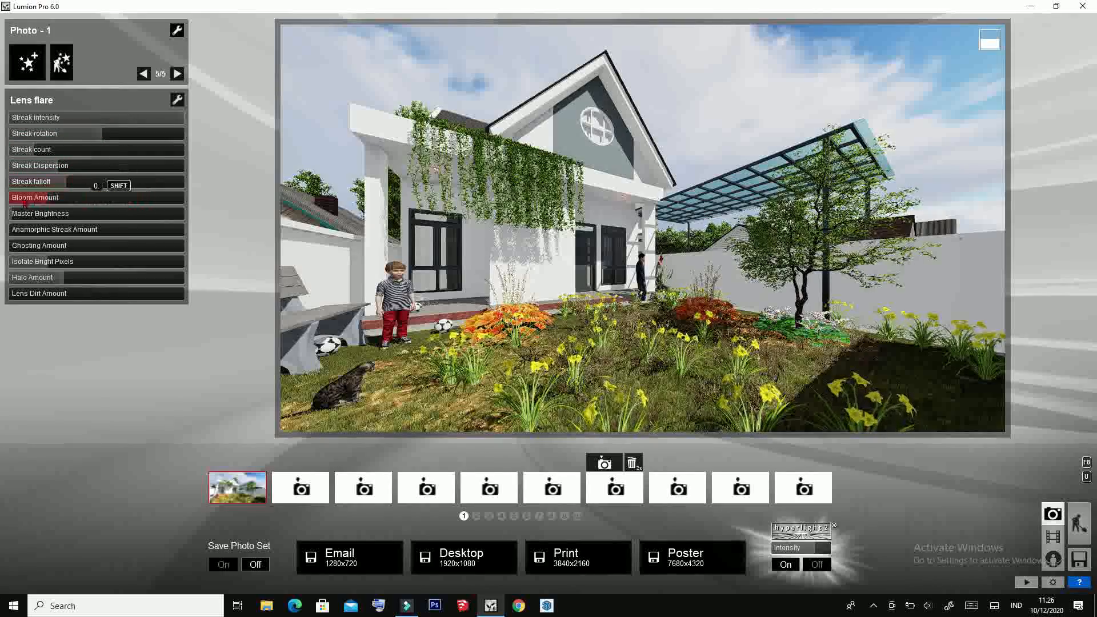
In the Lens flare effect, lower the isolate bright pixels and halo amounts and raise the lens dirt amount.
{"action": "mouse_move", "coordinate": [40, 263]}
{"action": "left_mouse_down"}
{"action": "mouse_move", "coordinate": [151, 264]}
{"action": "mouse_move", "coordinate": [64, 264]}
{"action": "left_mouse_up"}
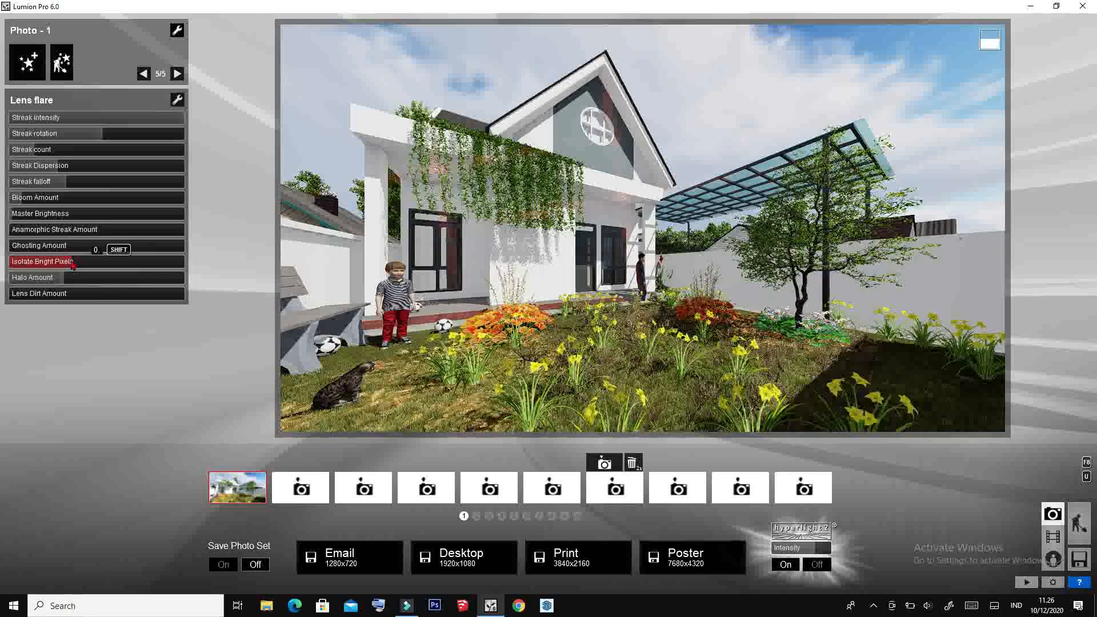
{"action": "left_click_drag", "start_coordinate": [68, 265], "coordinate": [68, 265]}
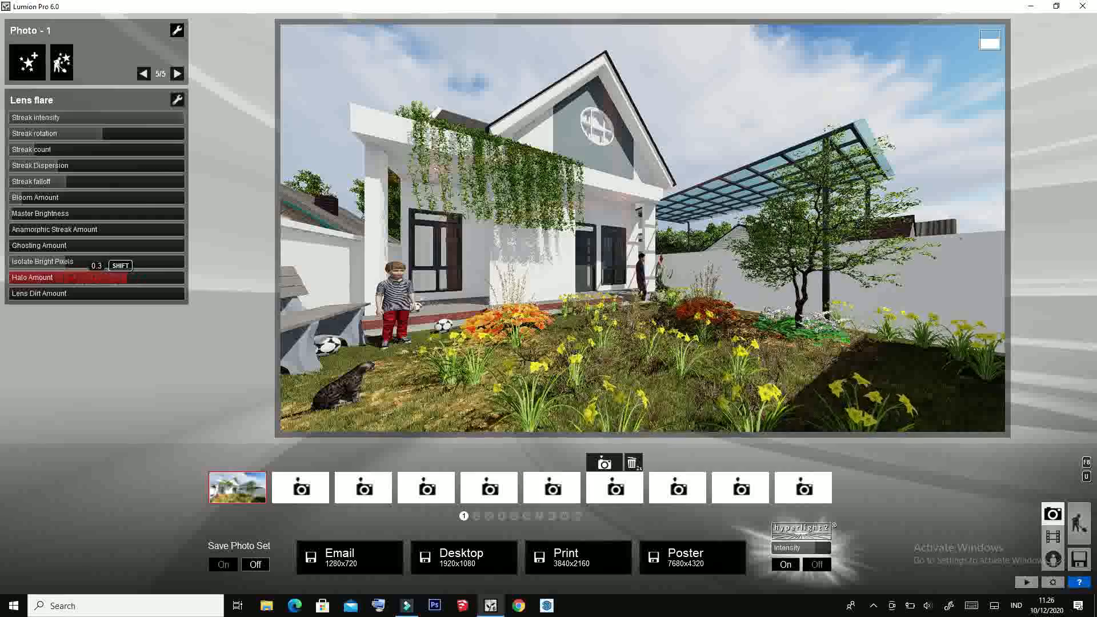
{"action": "left_click_drag", "start_coordinate": [29, 300], "coordinate": [34, 298]}
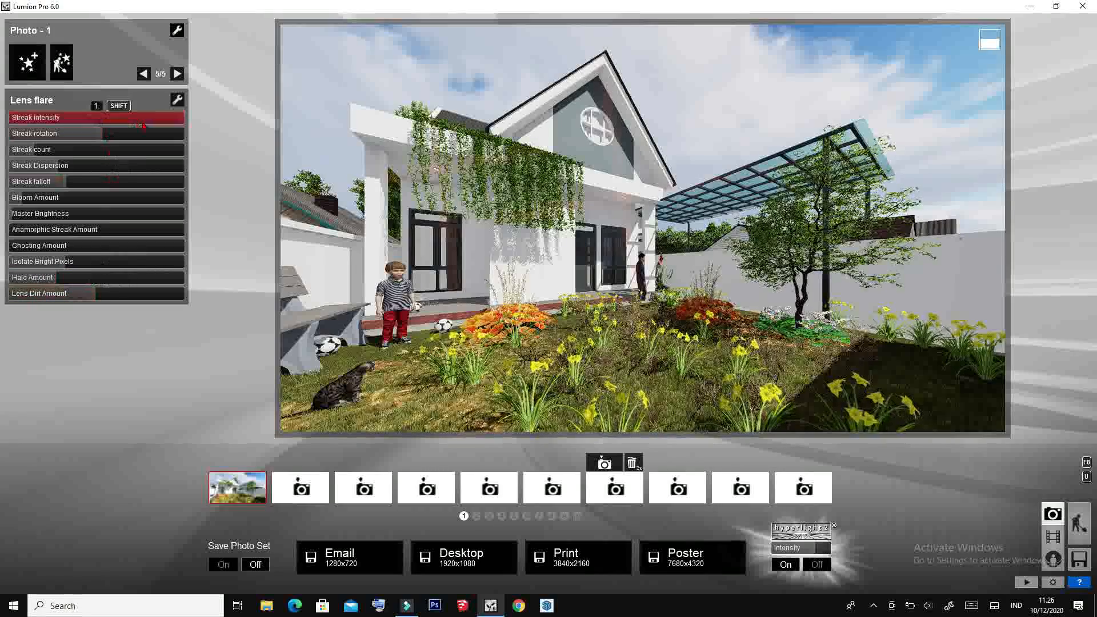
{"action": "left_click_drag", "start_coordinate": [89, 264], "coordinate": [64, 256]}
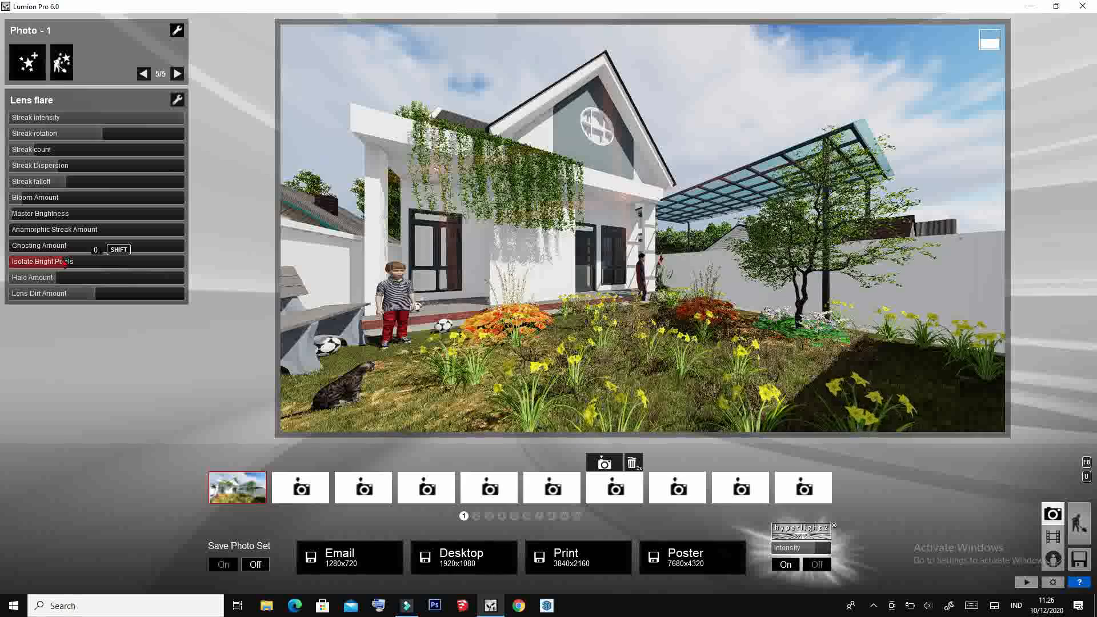
{"action": "left_click", "coordinate": [38, 71]}
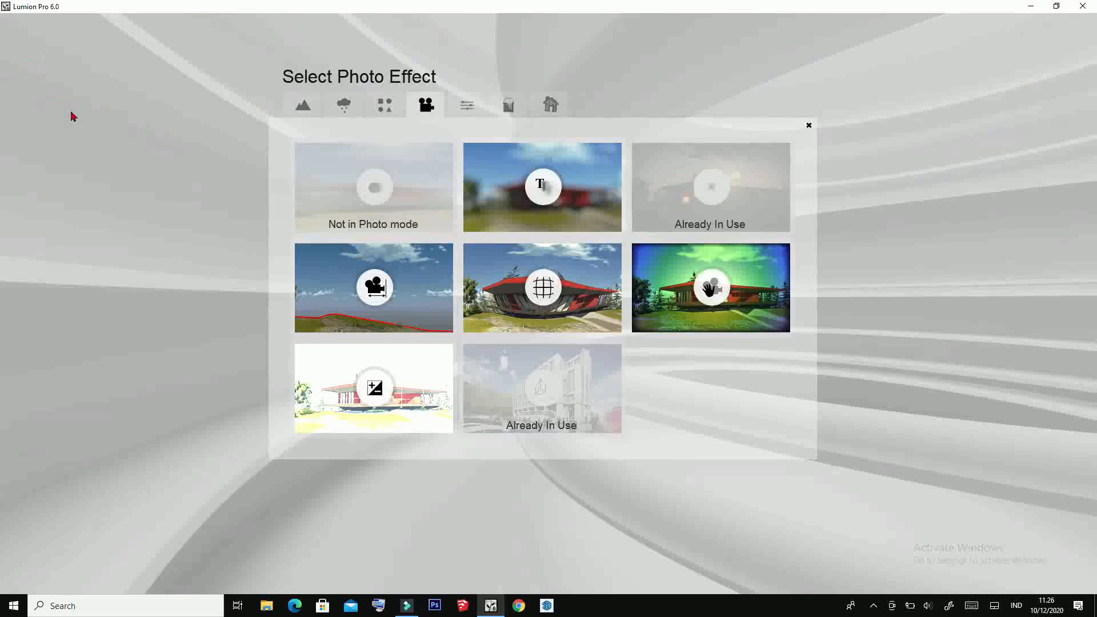
{"action": "left_click", "coordinate": [508, 105]}
{"action": "left_click", "coordinate": [305, 106]}
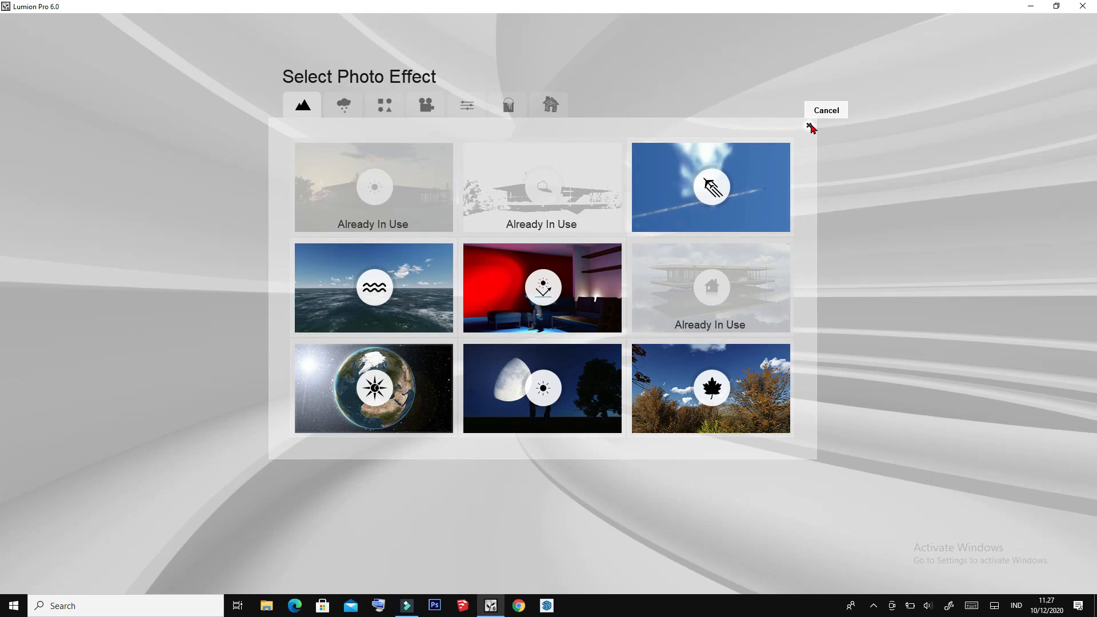
{"action": "left_click", "coordinate": [810, 127]}
Start a Desktop 1920x1080 render and create a folder named DESAIN RUMAH ACEH in Pictures for saving it.
{"action": "left_click", "coordinate": [485, 550]}
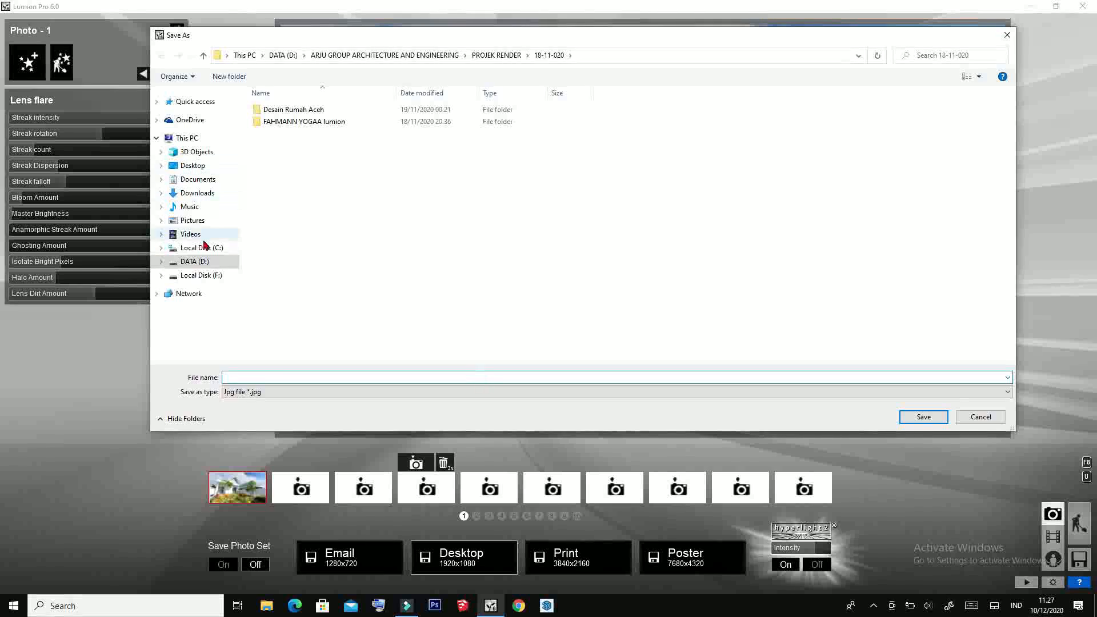
{"action": "left_click", "coordinate": [192, 220]}
{"action": "right_click", "coordinate": [339, 290]}
{"action": "mouse_move", "coordinate": [383, 399]}
{"action": "left_click", "coordinate": [476, 395]}
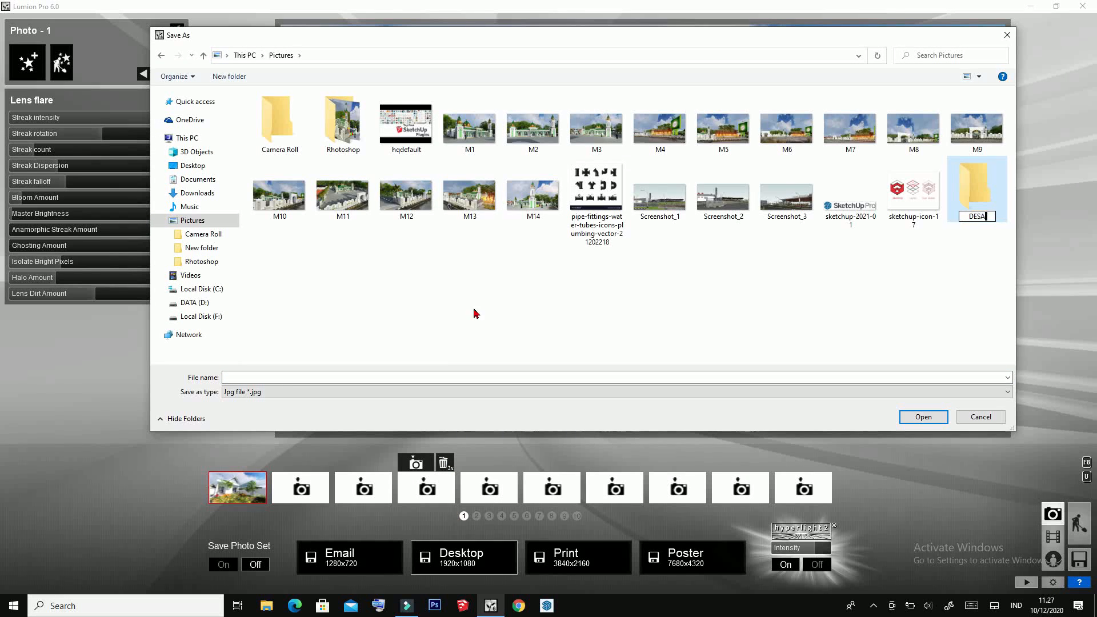
{"action": "key", "text": "Return"}
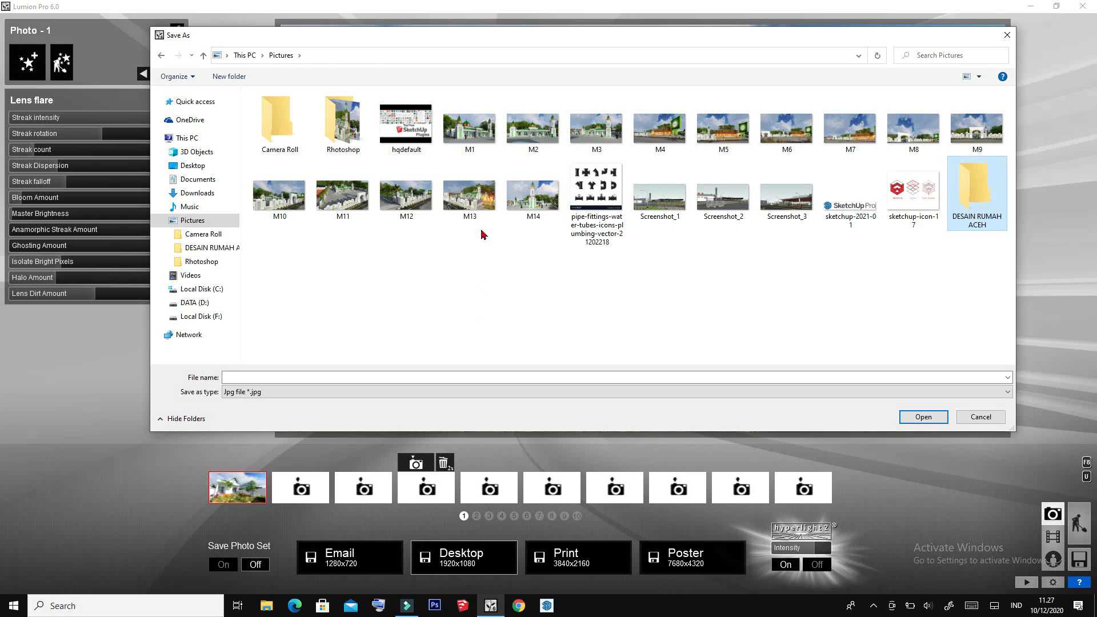
Save the render as JPG file 1 in the DESAIN RUMAH ACEH folder, repeating the save under the same name.
{"action": "double_click", "coordinate": [972, 200]}
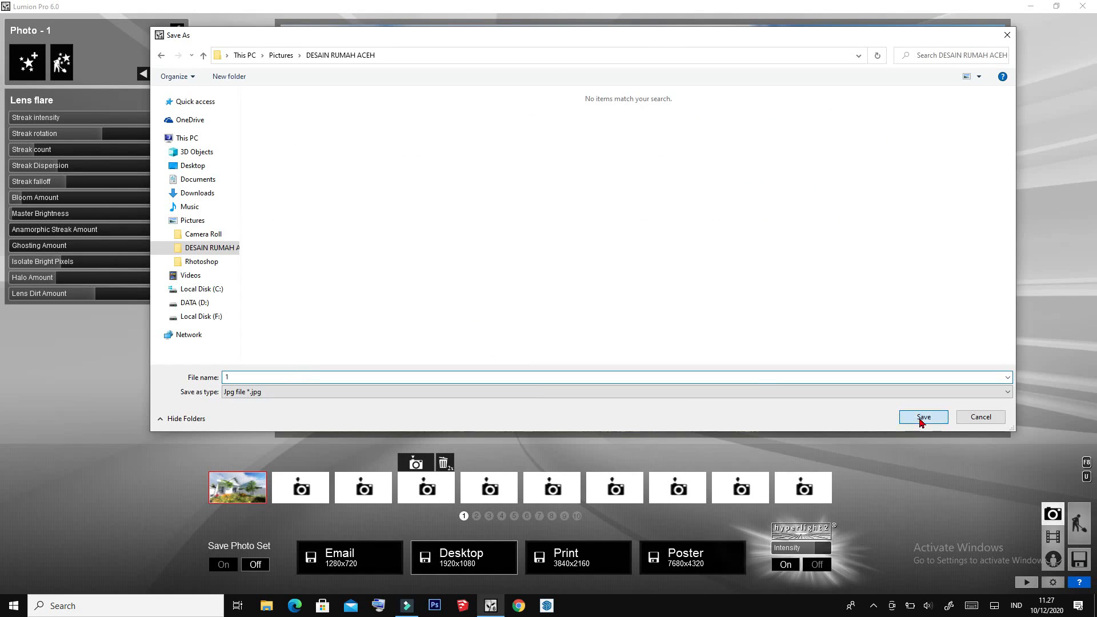
{"action": "left_click", "coordinate": [921, 418]}
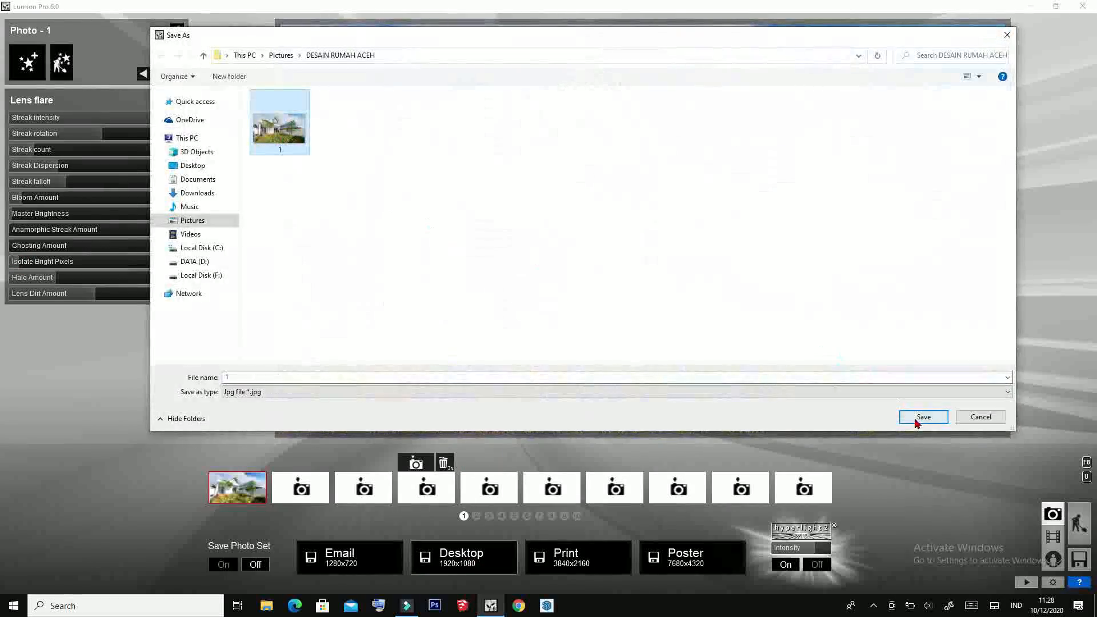
{"action": "left_click", "coordinate": [916, 421]}
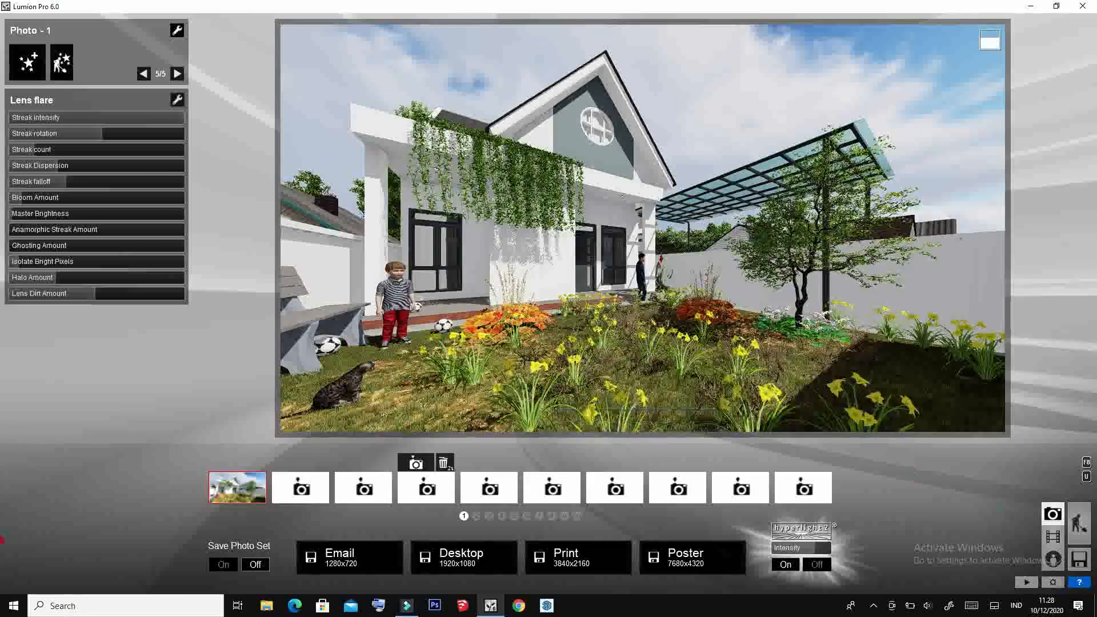
Return to build mode and delete the yellow daffodils from the shaded front and middle of the lawn.
{"action": "left_click", "coordinate": [1080, 523]}
{"action": "right_click_drag", "start_coordinate": [549, 303], "coordinate": [555, 354]}
{"action": "scroll", "coordinate": [549, 308], "scroll_direction": "down", "scroll_amount": 5}
{"action": "scroll", "coordinate": [548, 309], "scroll_direction": "up", "scroll_amount": 4}
{"action": "scroll", "coordinate": [597, 278], "scroll_direction": "down", "scroll_amount": 3}
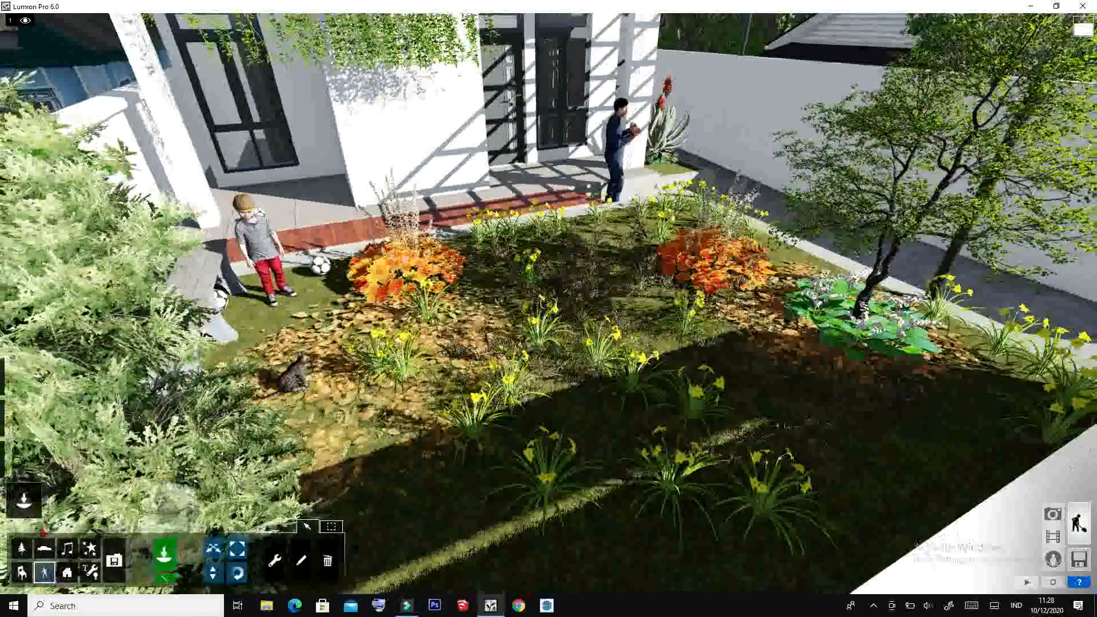
{"action": "left_click", "coordinate": [22, 549]}
{"action": "left_click", "coordinate": [327, 560]}
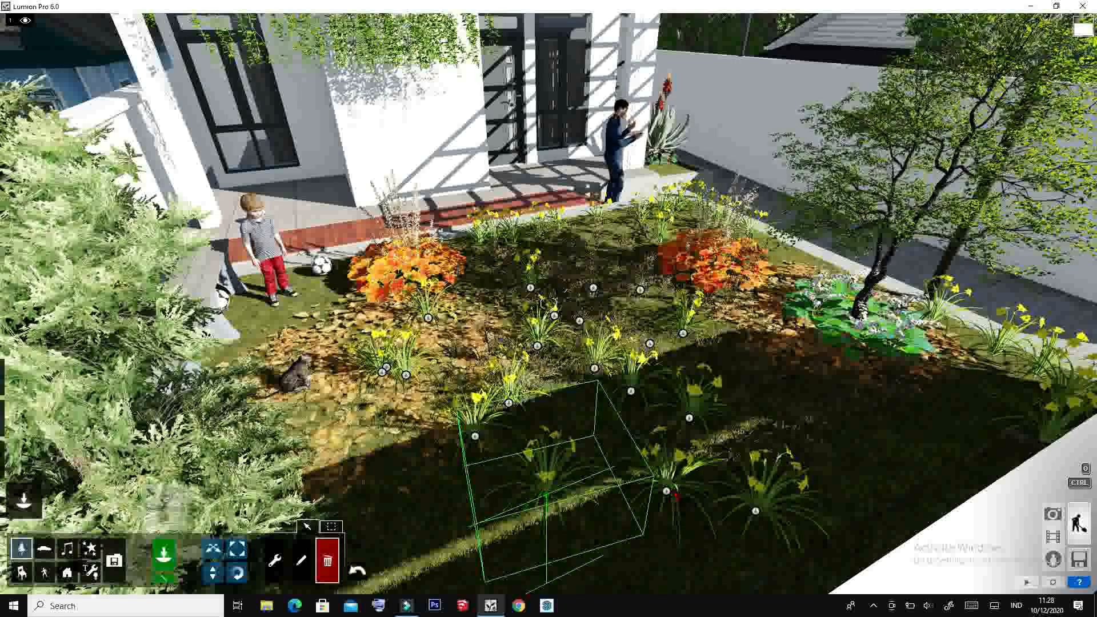
{"action": "left_click", "coordinate": [760, 515]}
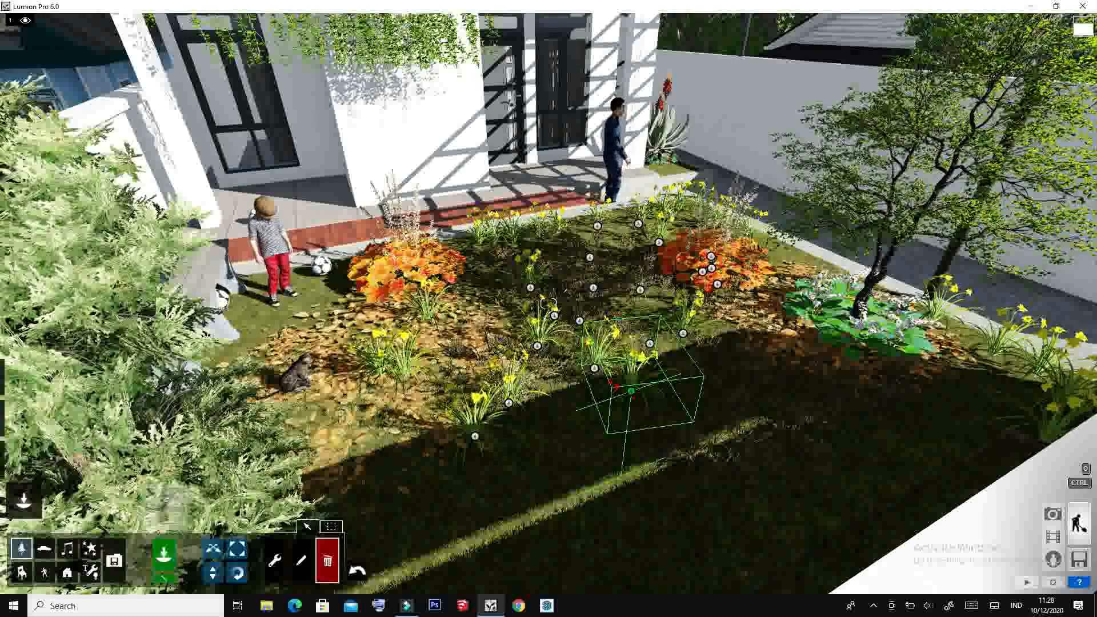
{"action": "left_click", "coordinate": [509, 403]}
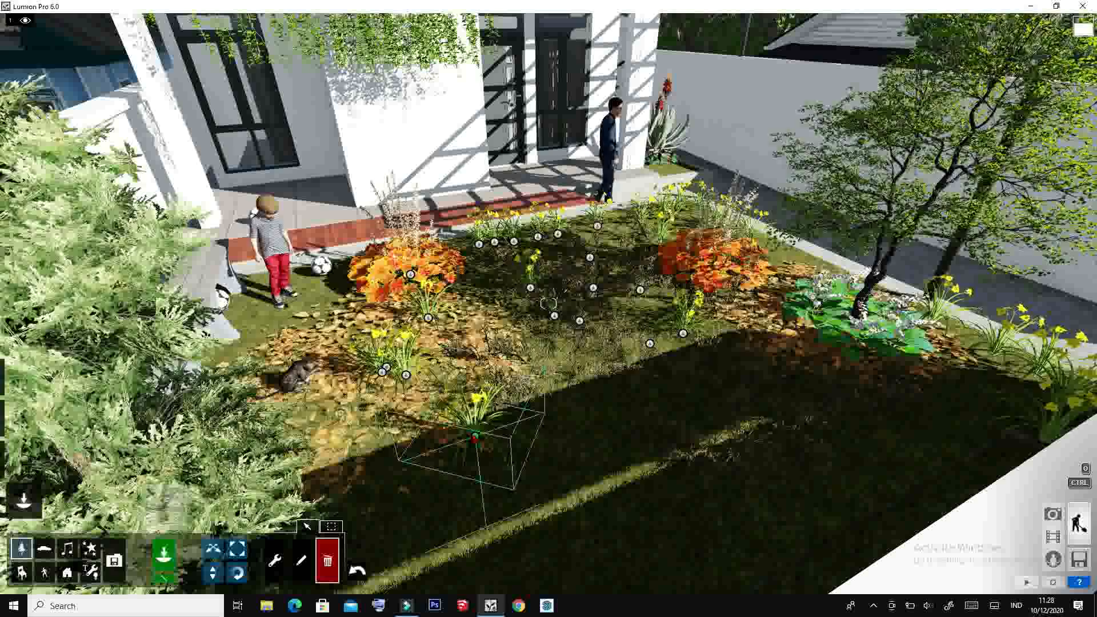
Clear the remaining daffodils near the cat, the leaf patches, the red-orange flower bush and the tree by the side wall.
{"action": "left_click", "coordinate": [386, 368]}
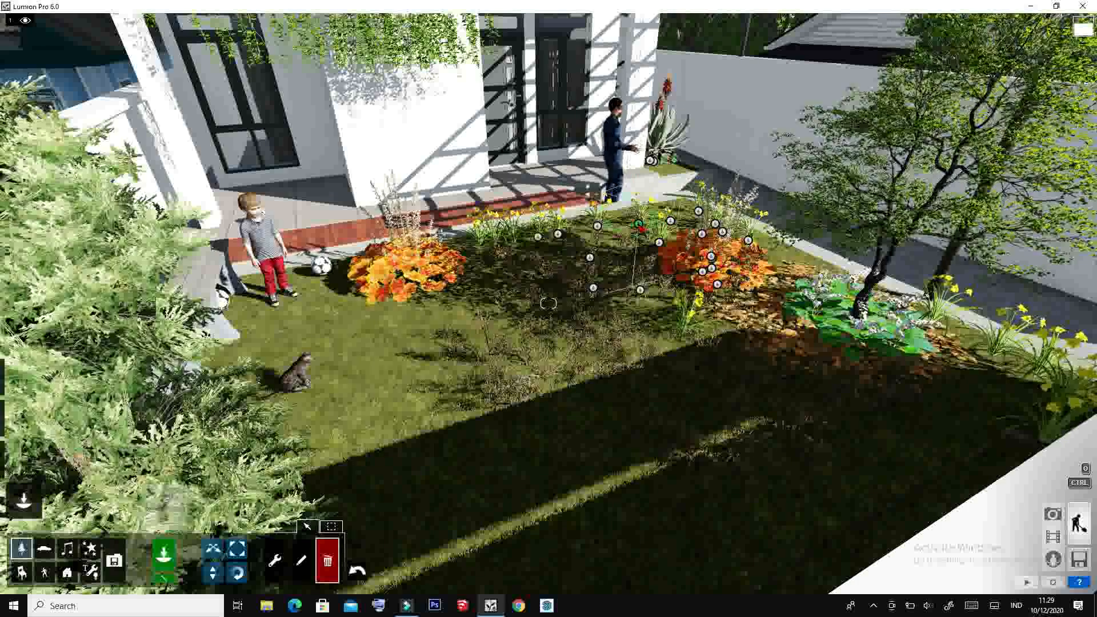
{"action": "left_click", "coordinate": [711, 268]}
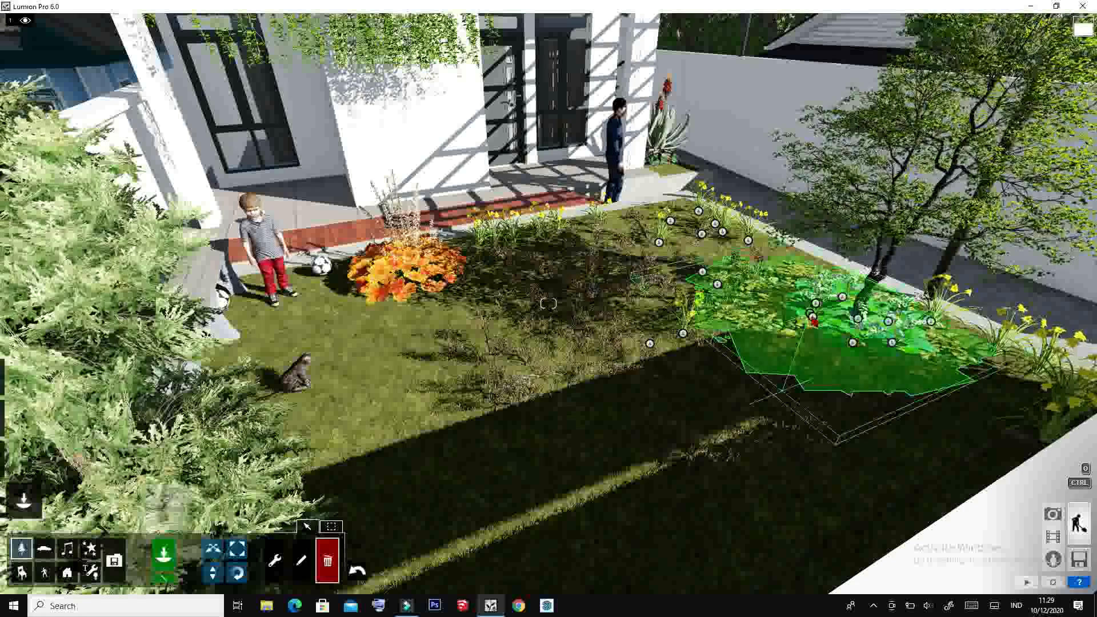
{"action": "left_click", "coordinate": [813, 318]}
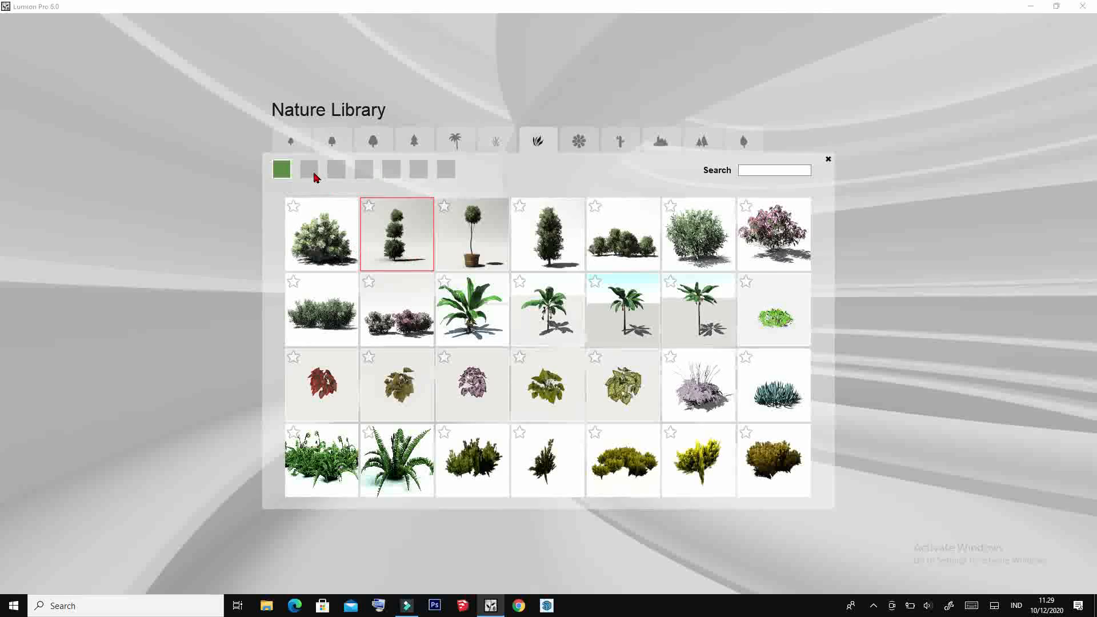
Place a small crooked-trunk tree from the Nature Library in the leafy plants by the side wall and enlarge it.
{"action": "left_click", "coordinate": [314, 174]}
{"action": "left_click", "coordinate": [337, 171]}
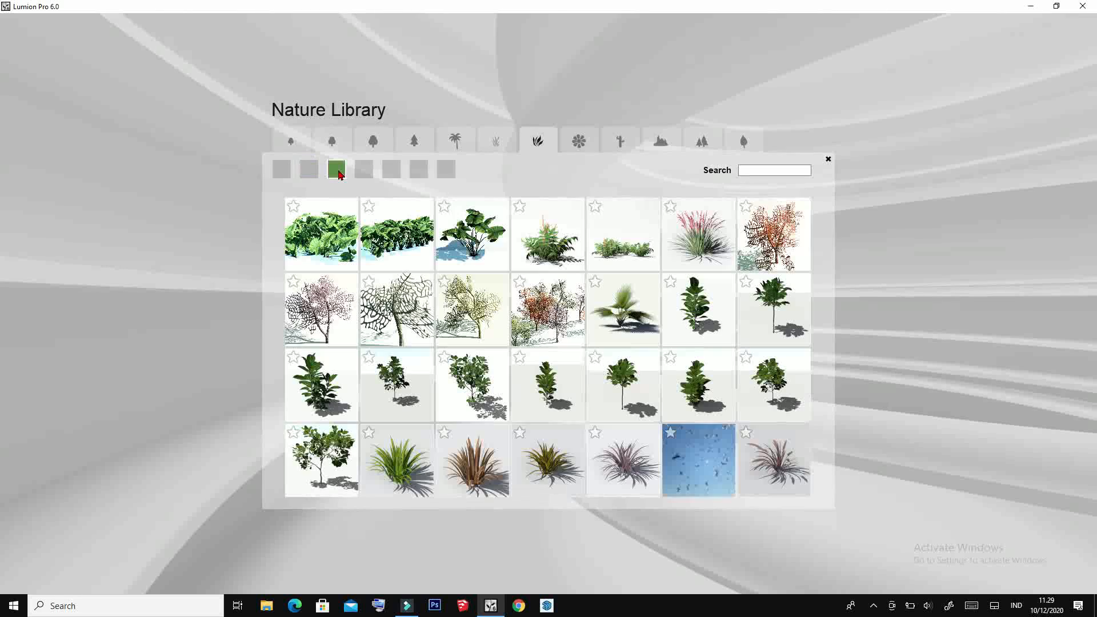
{"action": "left_click", "coordinate": [389, 174]}
{"action": "left_click", "coordinate": [369, 171]}
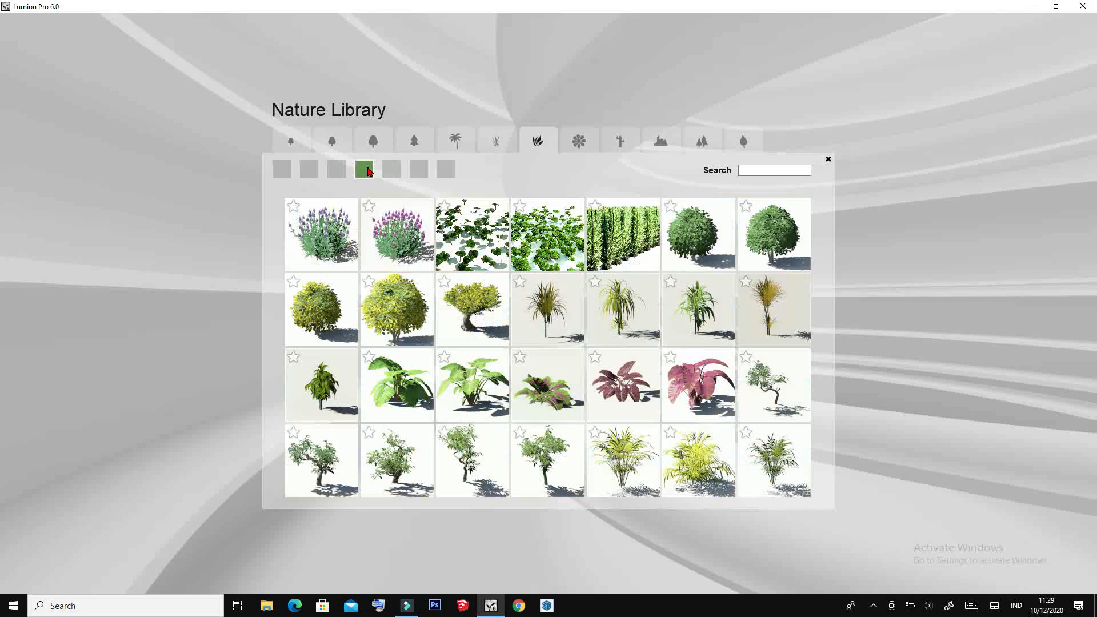
{"action": "left_click", "coordinate": [737, 476]}
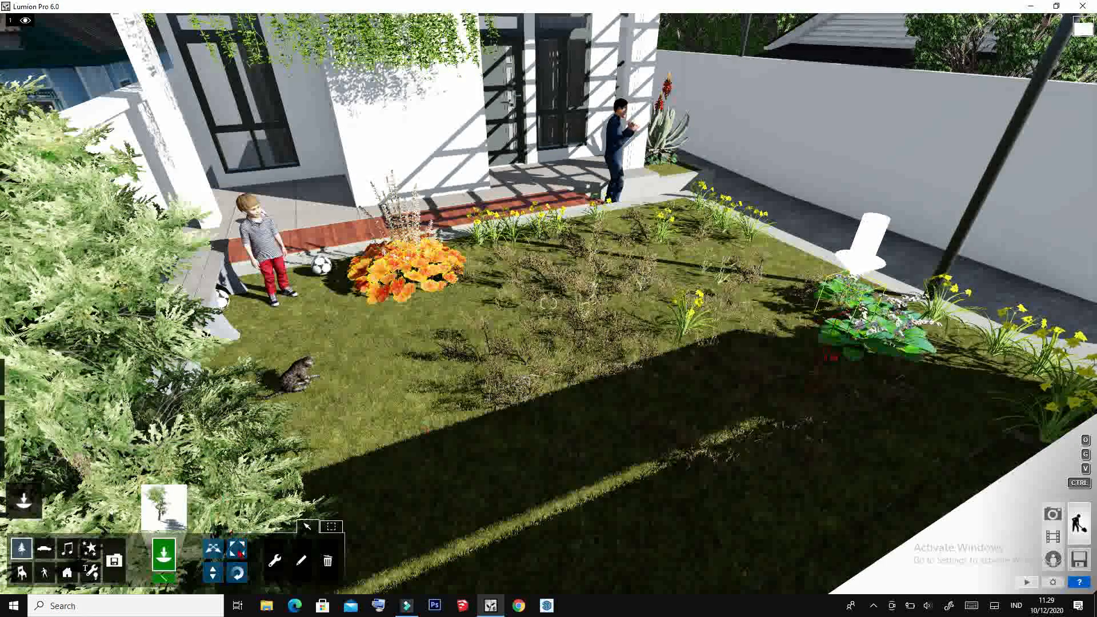
{"action": "left_click", "coordinate": [240, 553]}
{"action": "left_click_drag", "start_coordinate": [854, 305], "coordinate": [947, 116]}
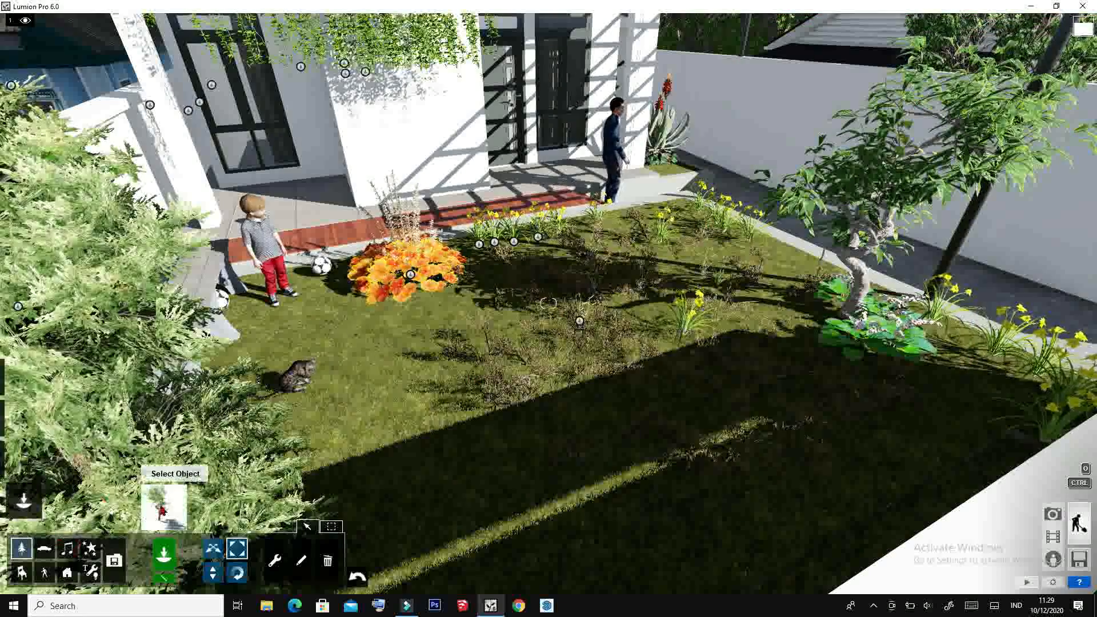
Place the Leaves_Elm_Square_Medium_001 fallen leaves on the middle of the lawn and reduce their size.
{"action": "left_click", "coordinate": [162, 507]}
{"action": "left_click", "coordinate": [742, 142]}
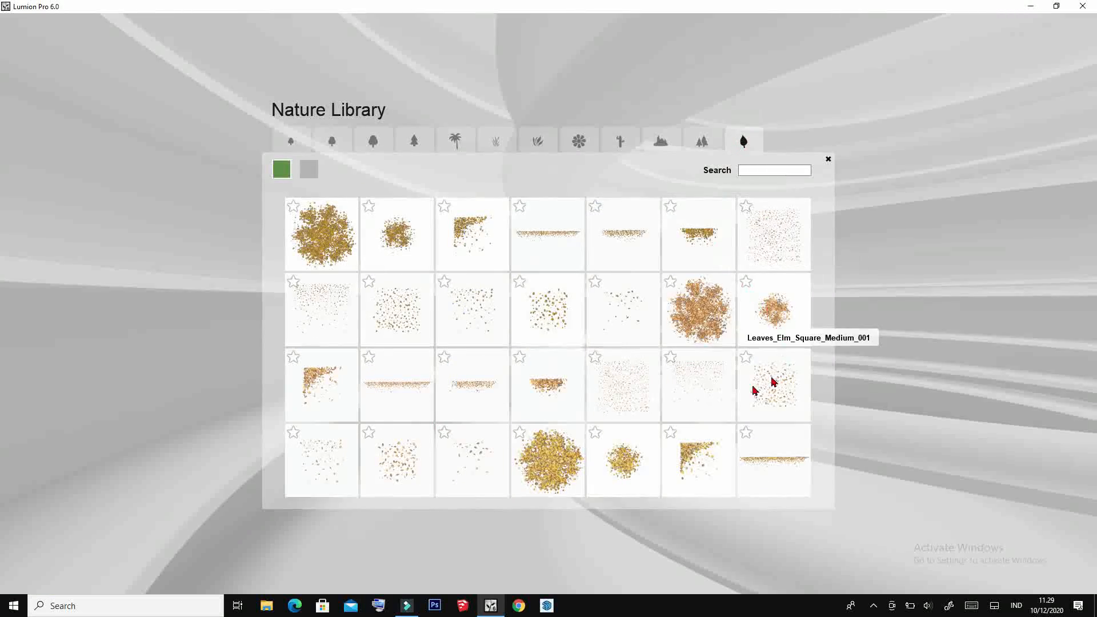
{"action": "left_click", "coordinate": [465, 410]}
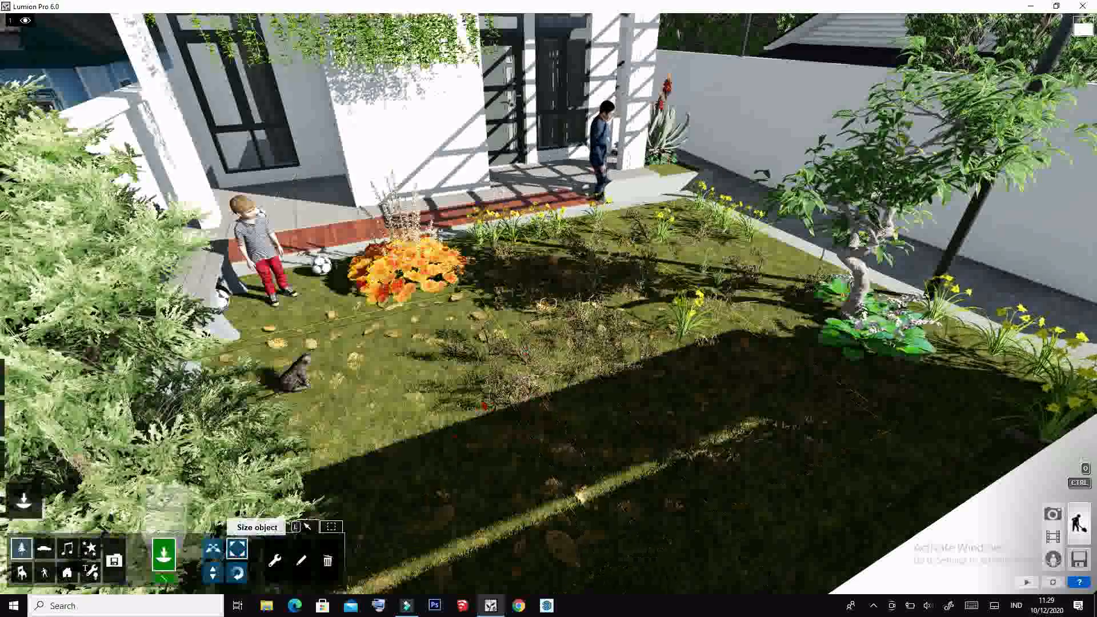
{"action": "left_click", "coordinate": [238, 549]}
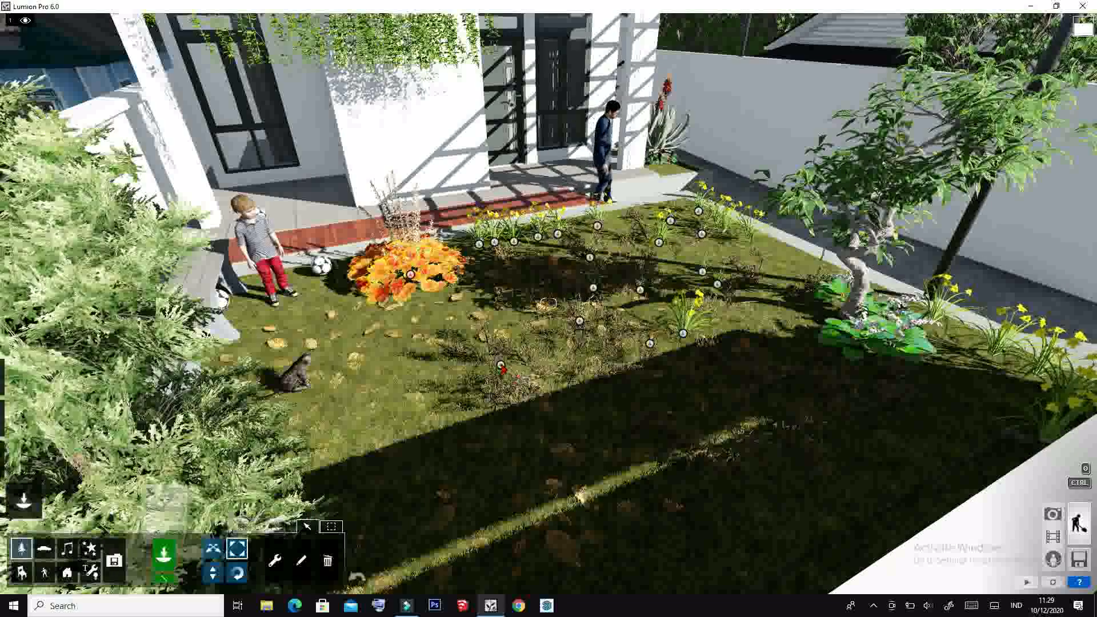
{"action": "left_click_drag", "start_coordinate": [503, 374], "coordinate": [500, 472]}
Place another patch of scattered leaves on the shaded part of the lawn and scale it down.
{"action": "left_click", "coordinate": [167, 505]}
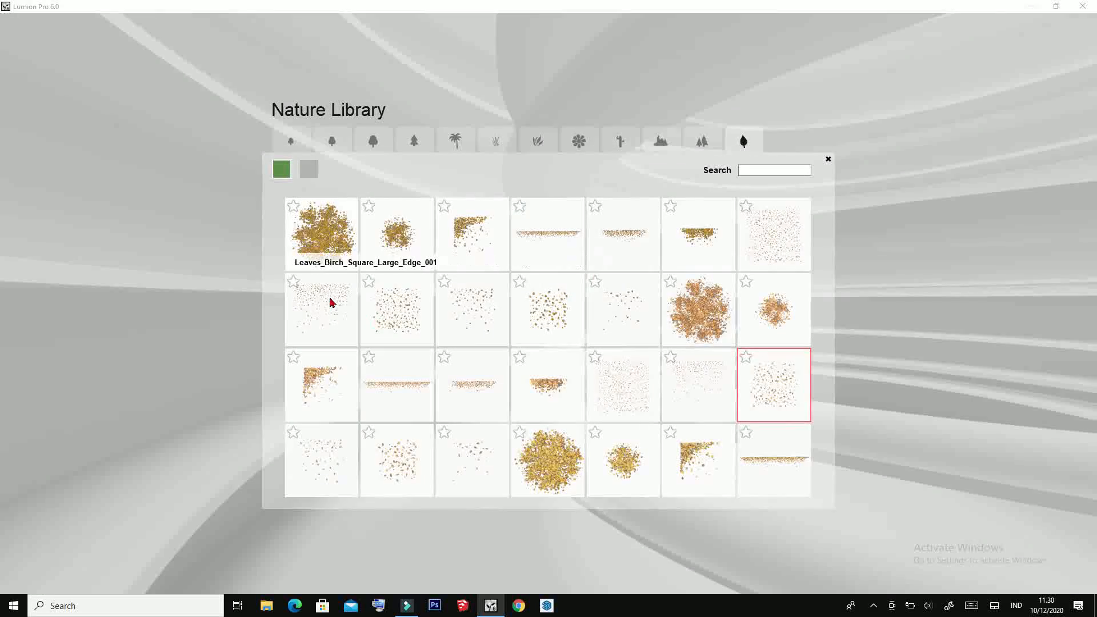
{"action": "left_click", "coordinate": [580, 323]}
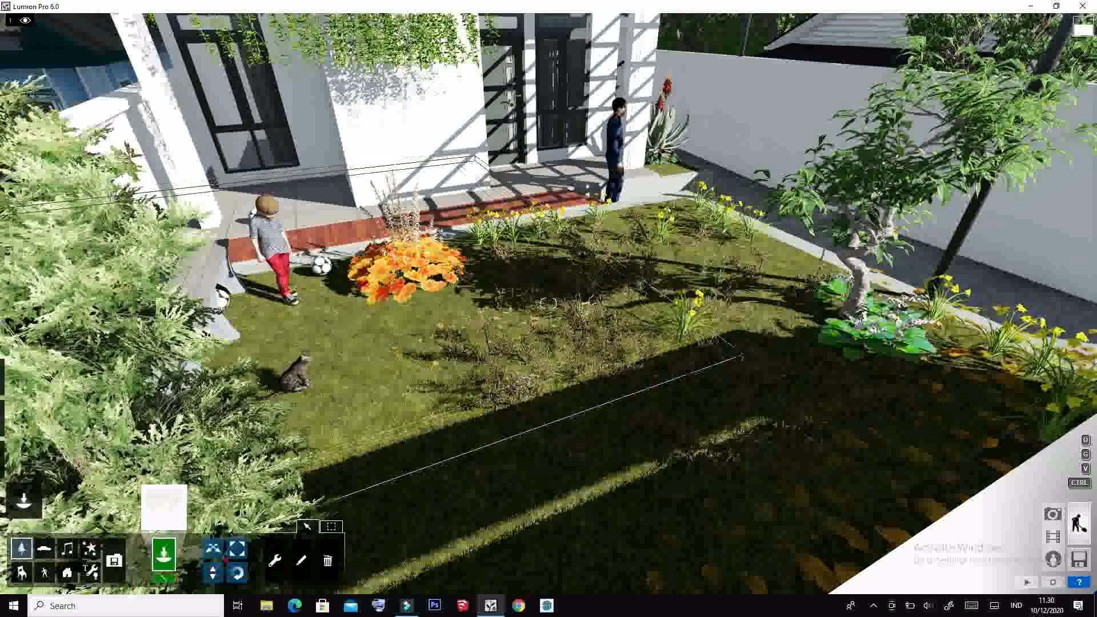
{"action": "left_click", "coordinate": [237, 549]}
{"action": "left_click_drag", "start_coordinate": [705, 492], "coordinate": [691, 577]}
Delete the boy and the cat from the garden.
{"action": "scroll", "coordinate": [508, 368], "scroll_direction": "down", "scroll_amount": 2}
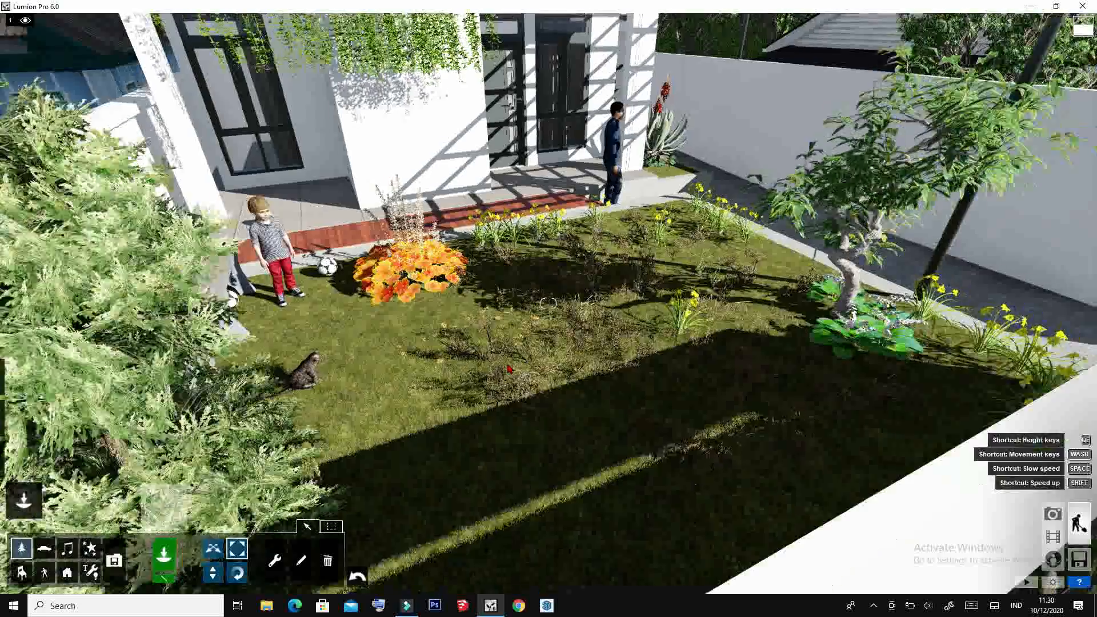
{"action": "scroll", "coordinate": [509, 368], "scroll_direction": "down", "scroll_amount": 3}
{"action": "scroll", "coordinate": [509, 368], "scroll_direction": "up", "scroll_amount": 3}
{"action": "left_click", "coordinate": [46, 571]}
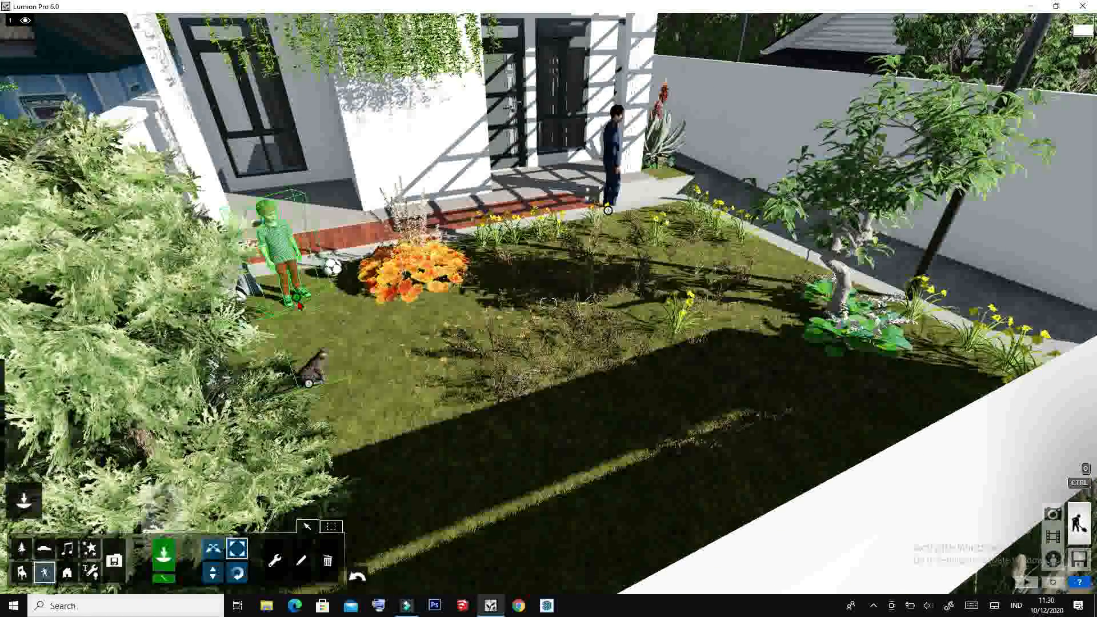
{"action": "left_click", "coordinate": [328, 561]}
{"action": "left_click", "coordinate": [289, 301]}
{"action": "left_click", "coordinate": [309, 384]}
Delete the footballs near the porch and bench.
{"action": "left_click", "coordinate": [22, 571]}
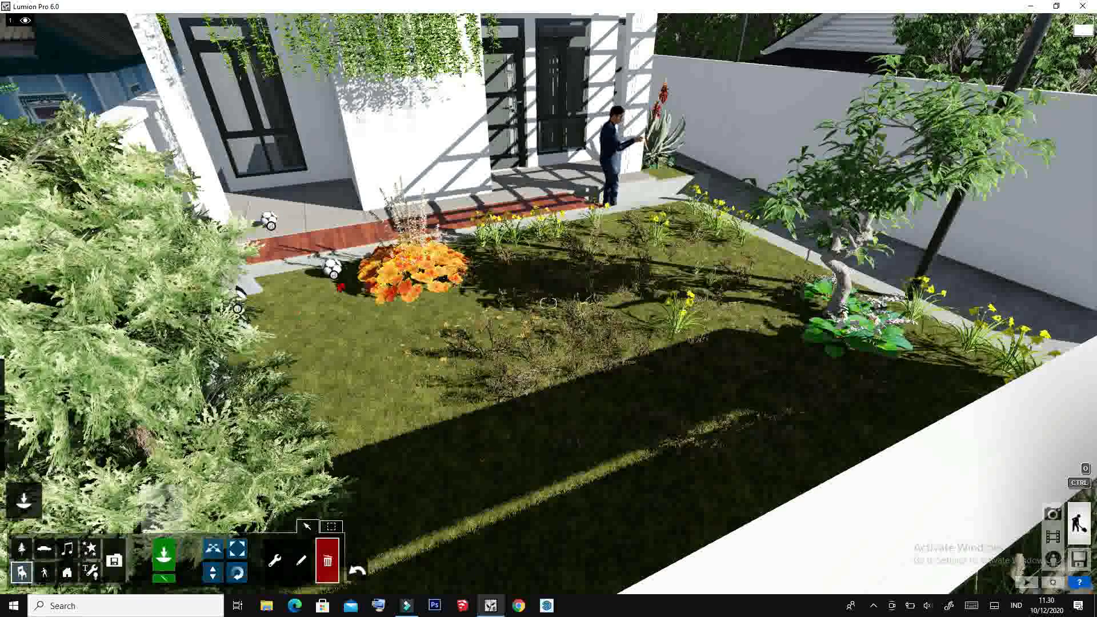
{"action": "left_click", "coordinate": [332, 267]}
{"action": "left_click", "coordinate": [246, 274]}
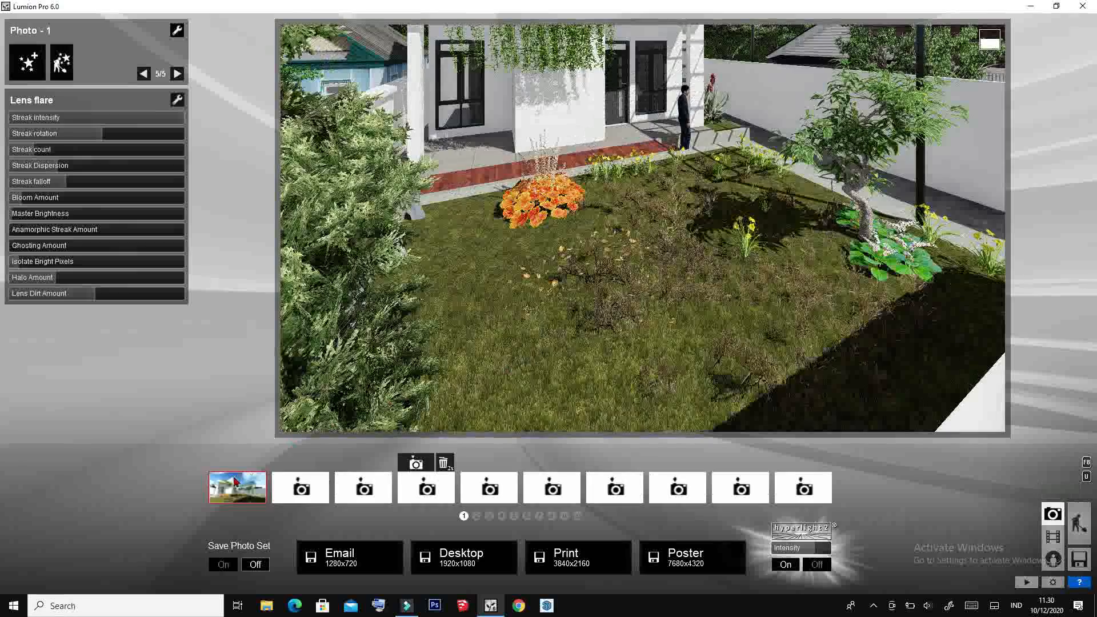
Recall the stored Photo 1 camera view and render it at Desktop 1920x1080 as JPG file 1 in DESAIN RUMAH ACEH.
{"action": "left_click", "coordinate": [238, 488]}
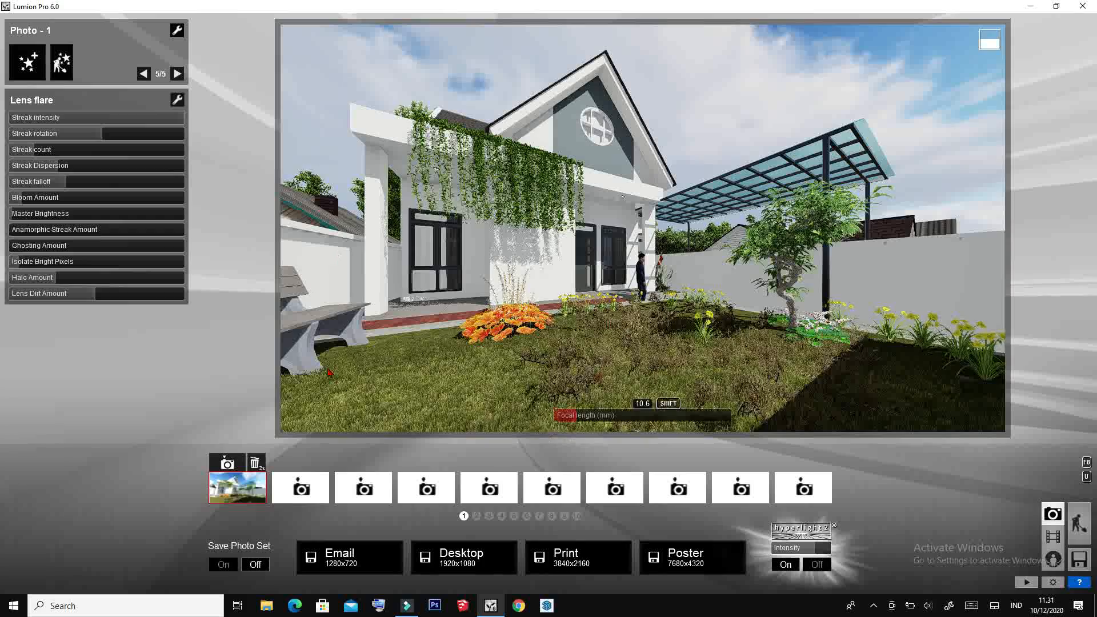
{"action": "left_click", "coordinate": [463, 557]}
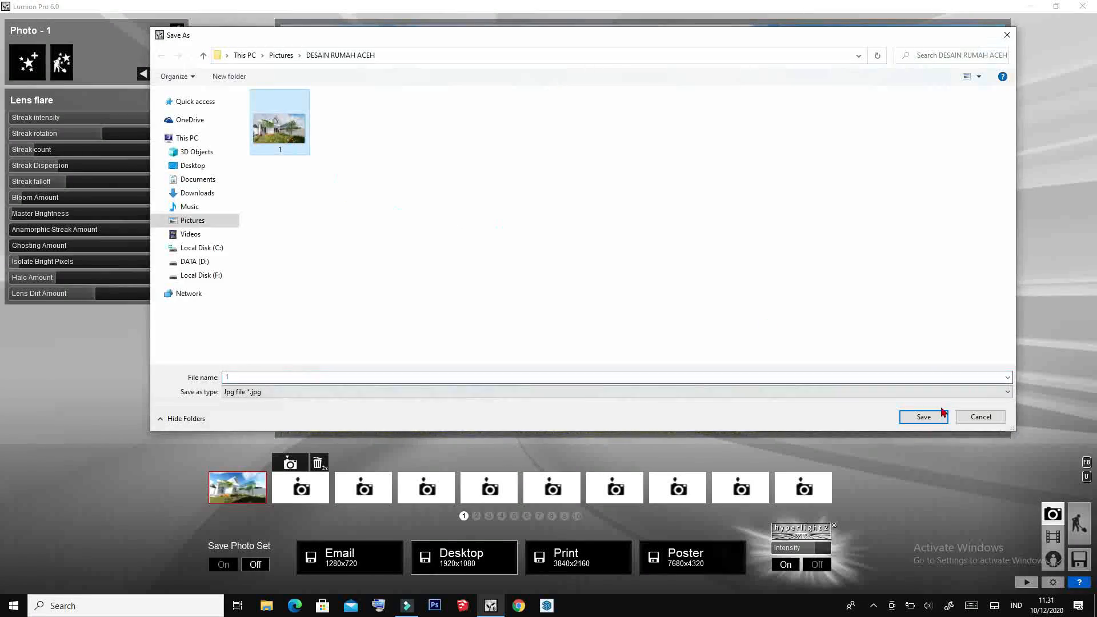
{"action": "left_click", "coordinate": [937, 413]}
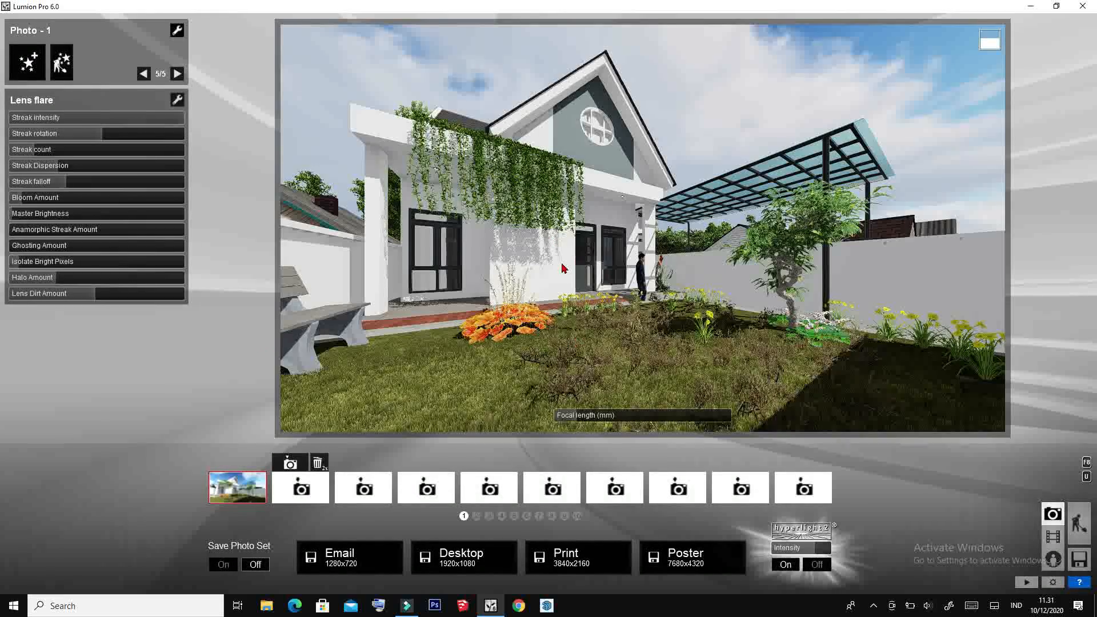
Frame the driveway and house entrance beside the No.21 gate wall at a 17.6 mm focal length and store the camera.
{"action": "scroll", "coordinate": [566, 274], "scroll_direction": "down", "scroll_amount": 8}
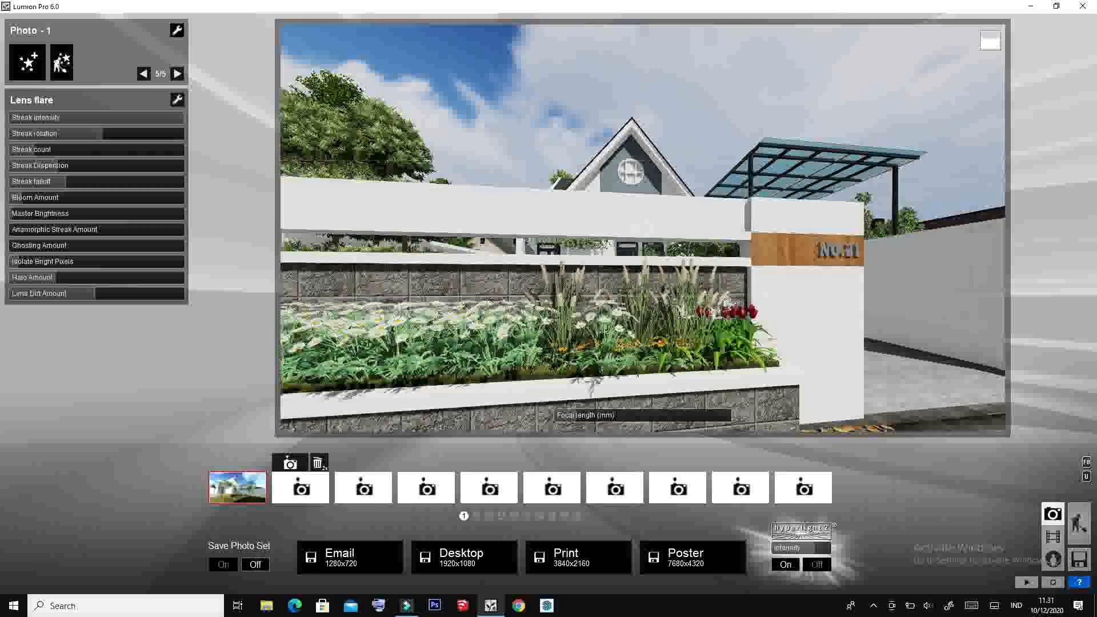
{"action": "key", "text": "d"}
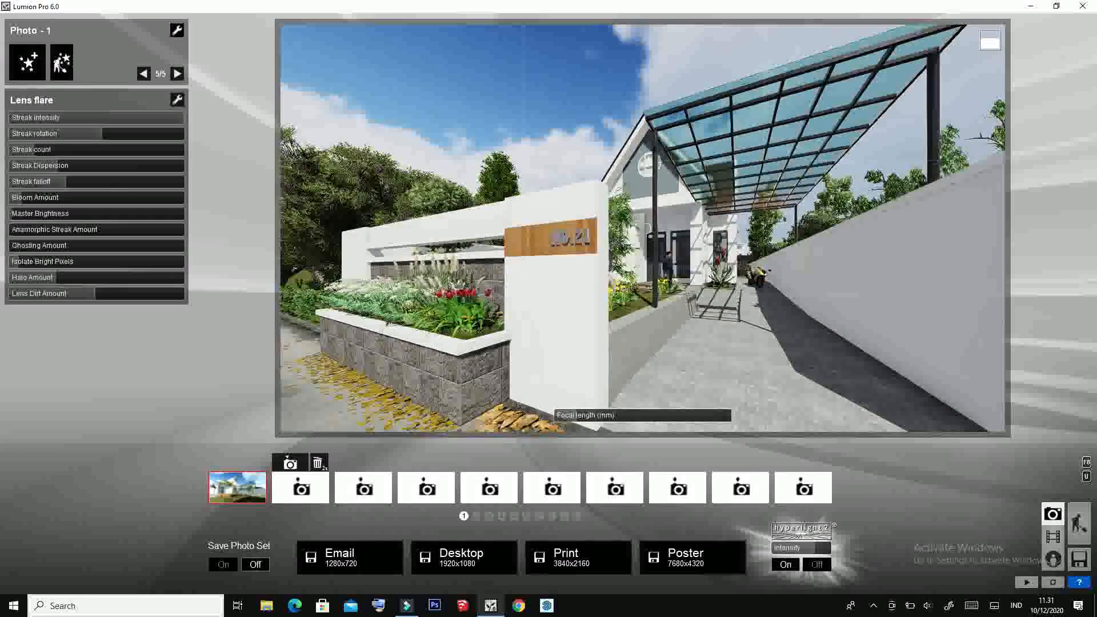
{"action": "key", "text": "e"}
{"action": "left_click_drag", "start_coordinate": [576, 415], "coordinate": [609, 415]}
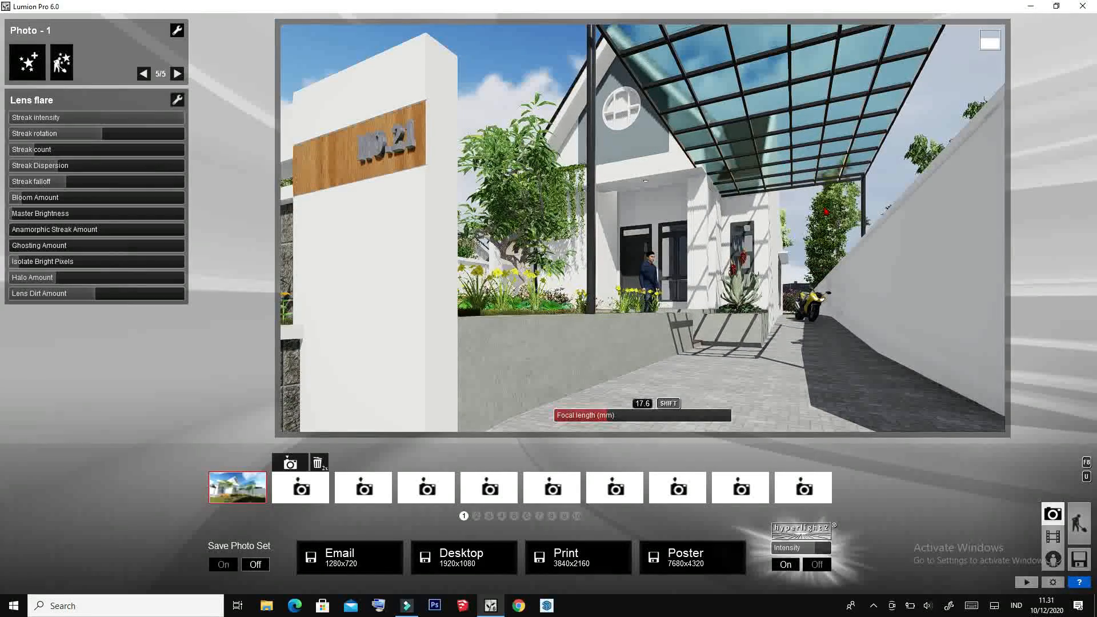
{"action": "mouse_move", "coordinate": [235, 465]}
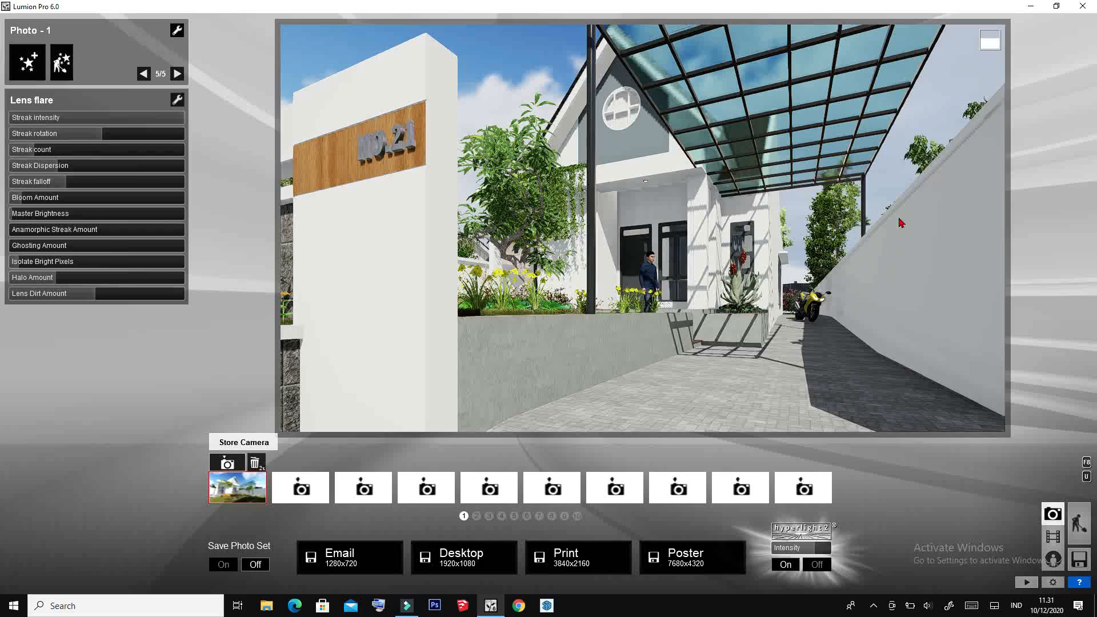
Lower the Sun effect's height and set its heading to about -0.4 to relight the driveway view.
{"action": "left_click", "coordinate": [144, 73]}
{"action": "left_click", "coordinate": [144, 73]}
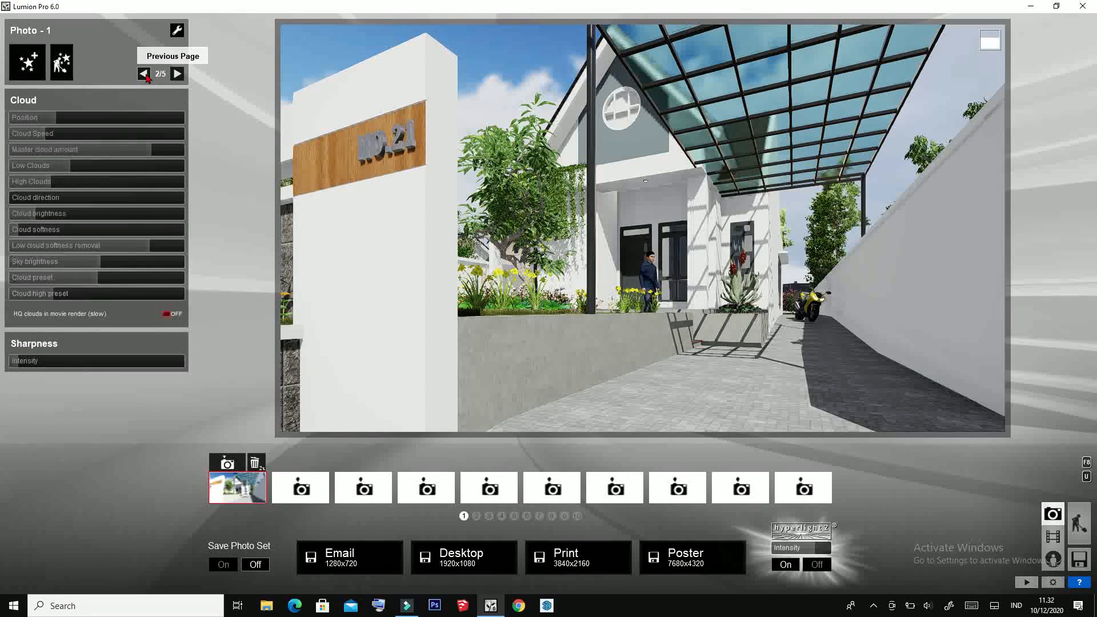
{"action": "left_click", "coordinate": [144, 73]}
{"action": "left_click", "coordinate": [144, 73]}
{"action": "mouse_move", "coordinate": [139, 173]}
{"action": "left_mouse_down"}
{"action": "mouse_move", "coordinate": [112, 169]}
{"action": "mouse_move", "coordinate": [120, 175]}
{"action": "left_mouse_up"}
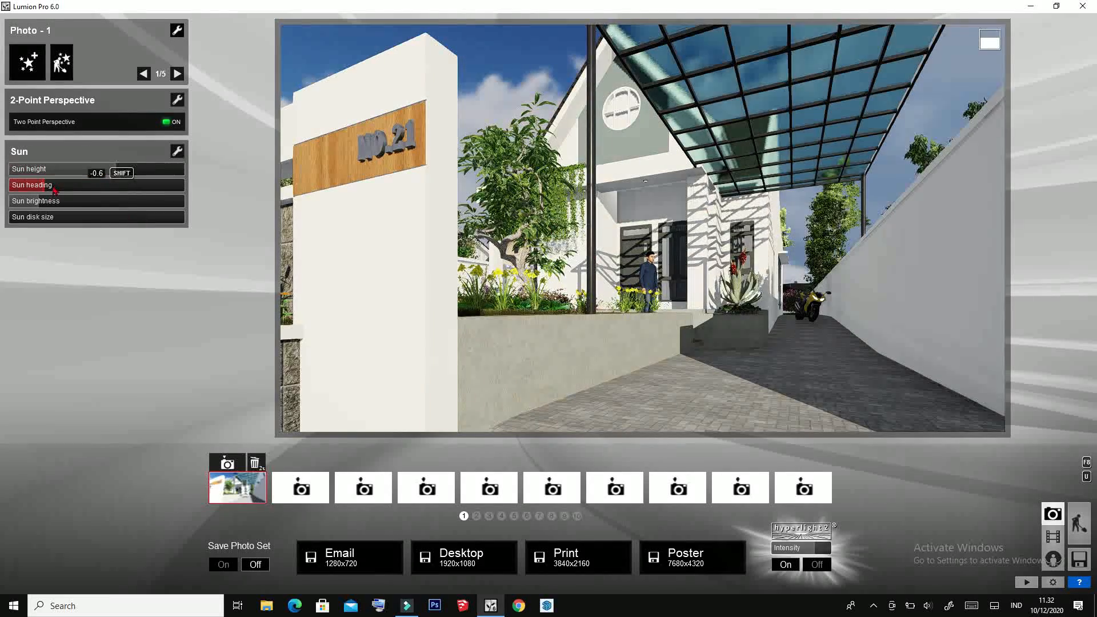
{"action": "left_click_drag", "start_coordinate": [56, 190], "coordinate": [61, 190]}
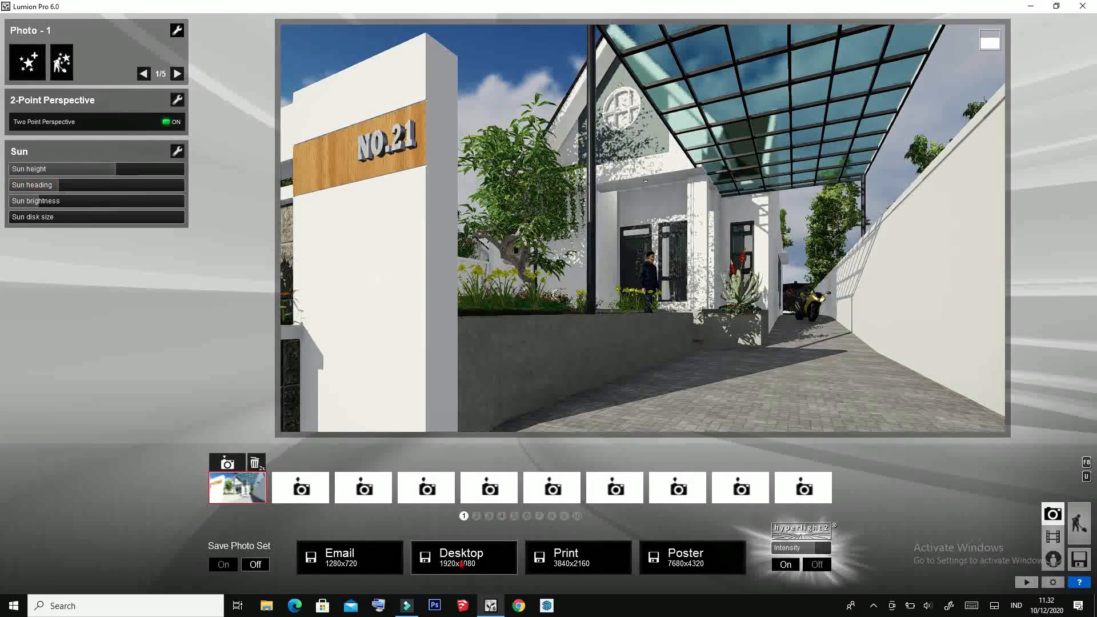
Render the driveway view at Desktop 1920x1080 as JPG file 2.
{"action": "left_click", "coordinate": [462, 557]}
{"action": "key", "text": "Return"}
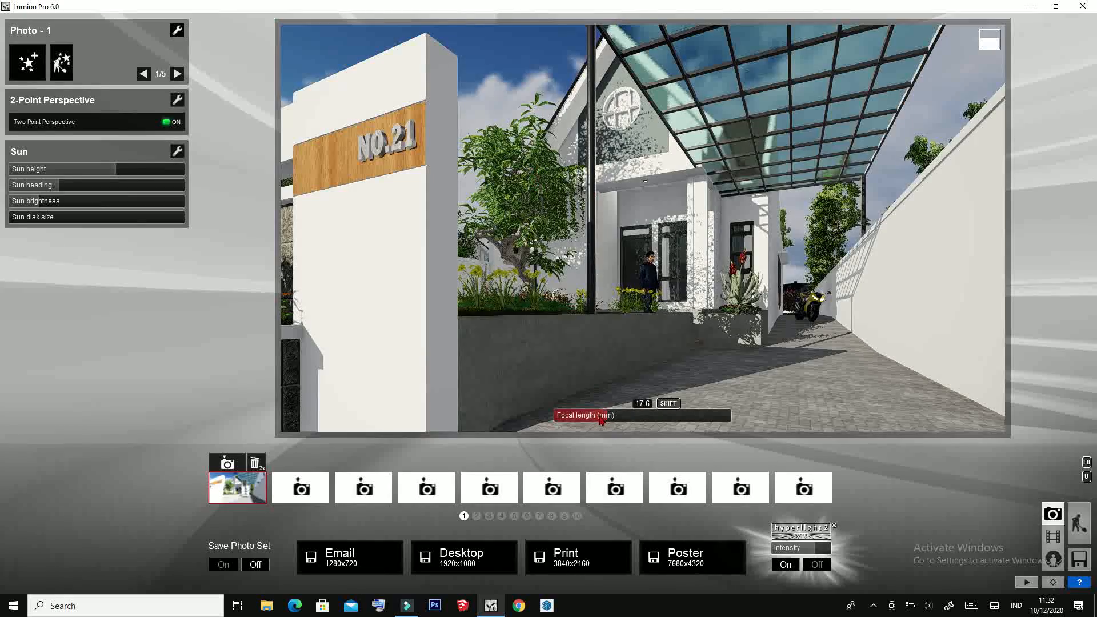
Pull the camera back to include the flower planter beside the gate wall and add the Cartoon effect.
{"action": "key", "text": "s"}
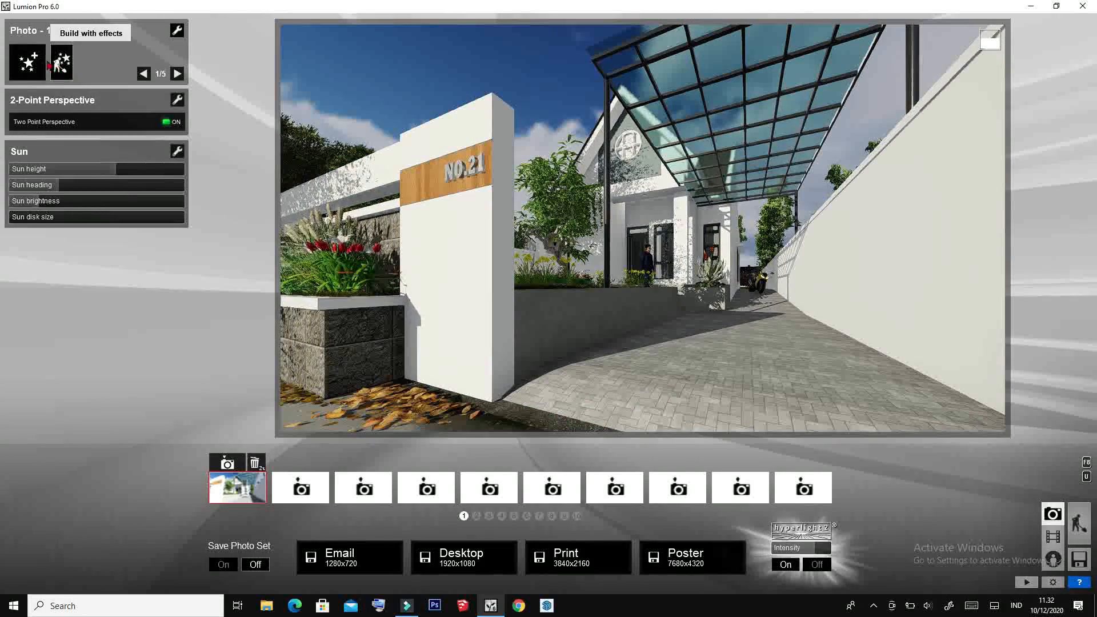
{"action": "left_click", "coordinate": [61, 62]}
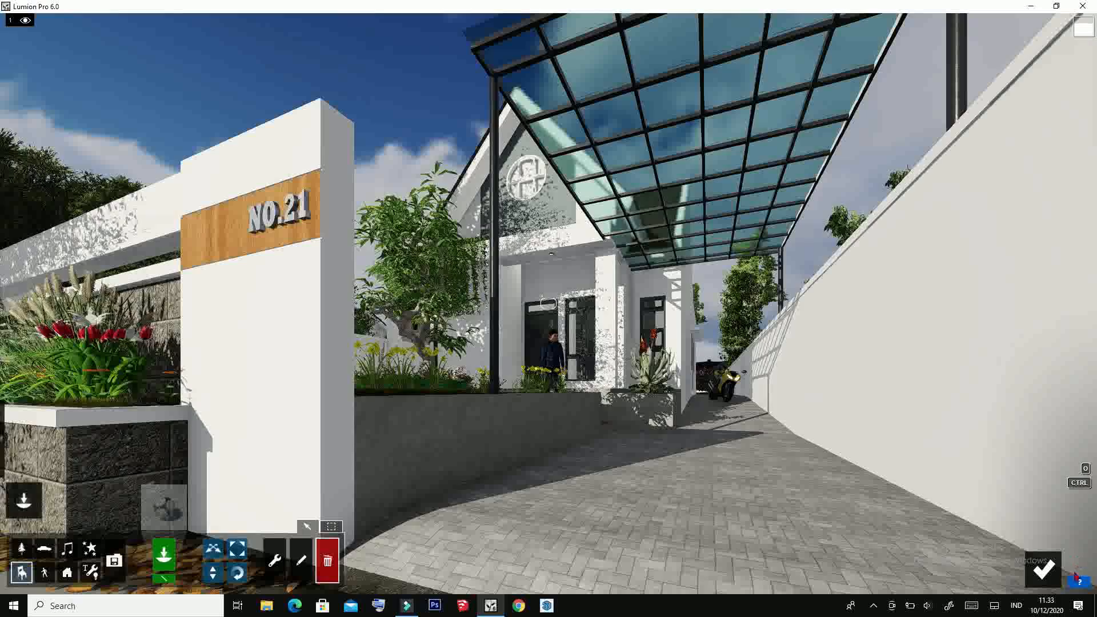
{"action": "left_click", "coordinate": [1044, 569]}
{"action": "left_click", "coordinate": [35, 68]}
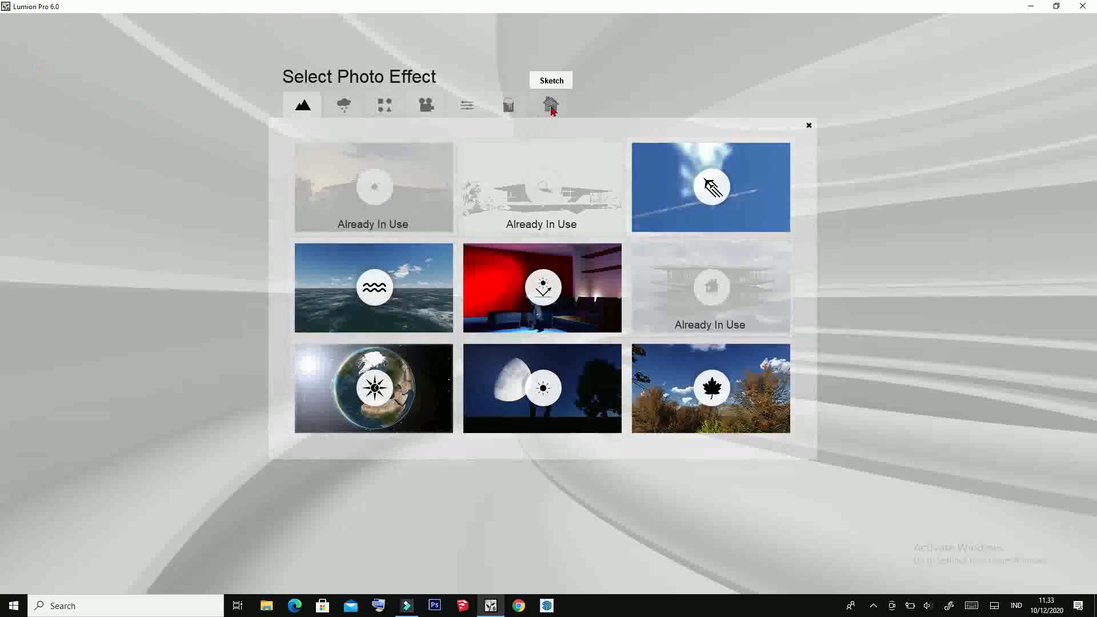
{"action": "left_click", "coordinate": [552, 107]}
{"action": "left_click", "coordinate": [542, 288]}
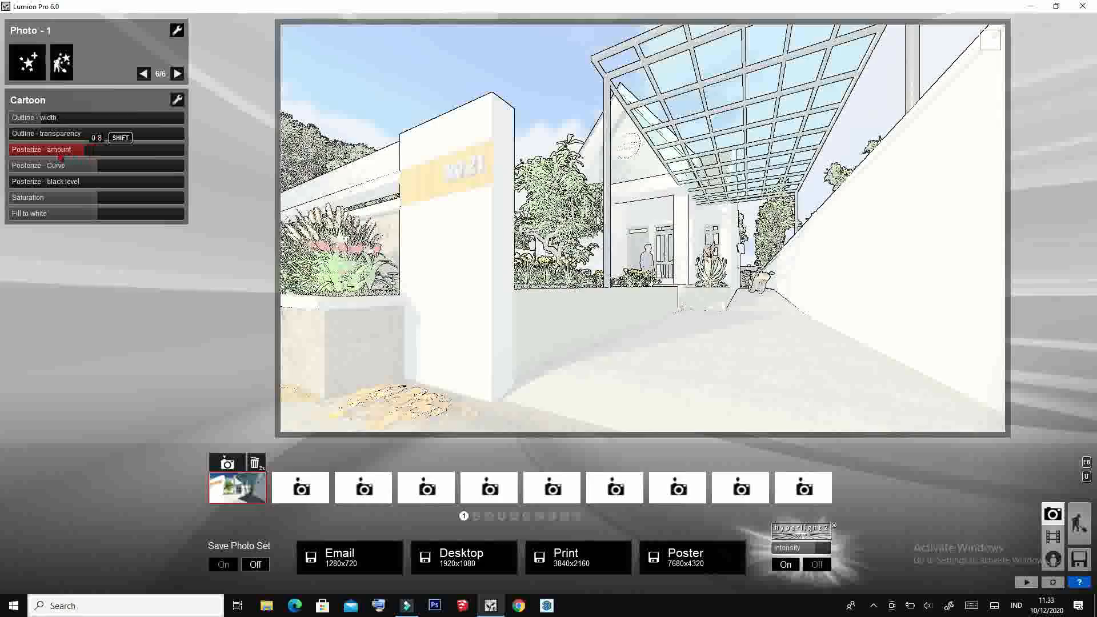
Lower the Cartoon effect's posterize amount, posterize curve and fill to white.
{"action": "left_click_drag", "start_coordinate": [86, 150], "coordinate": [44, 150]}
{"action": "left_click_drag", "start_coordinate": [88, 200], "coordinate": [59, 200]}
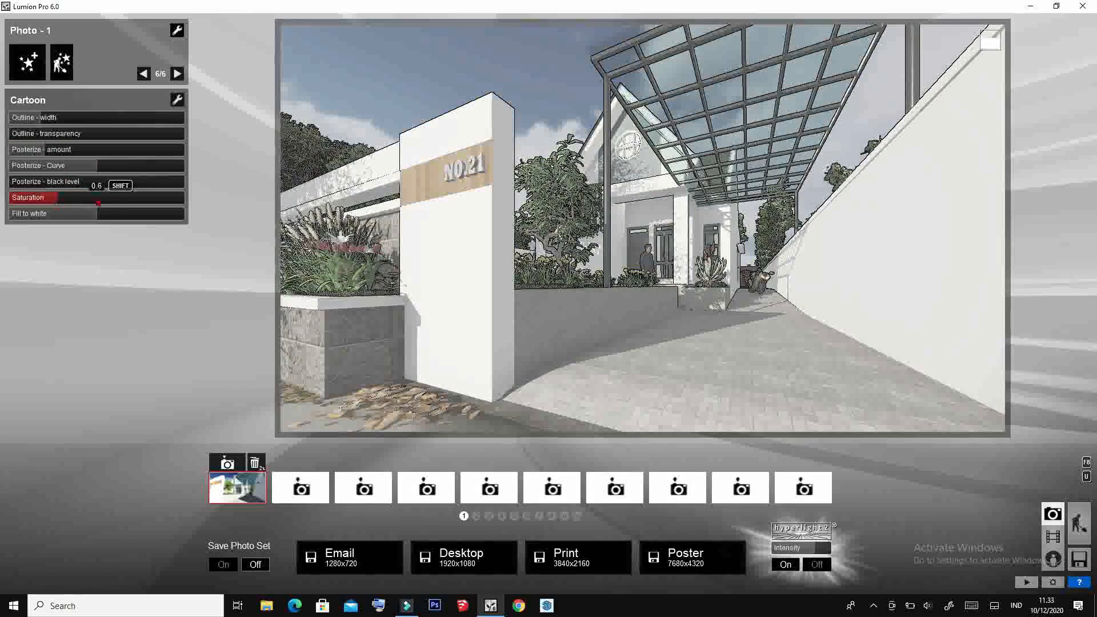
{"action": "left_click", "coordinate": [50, 214]}
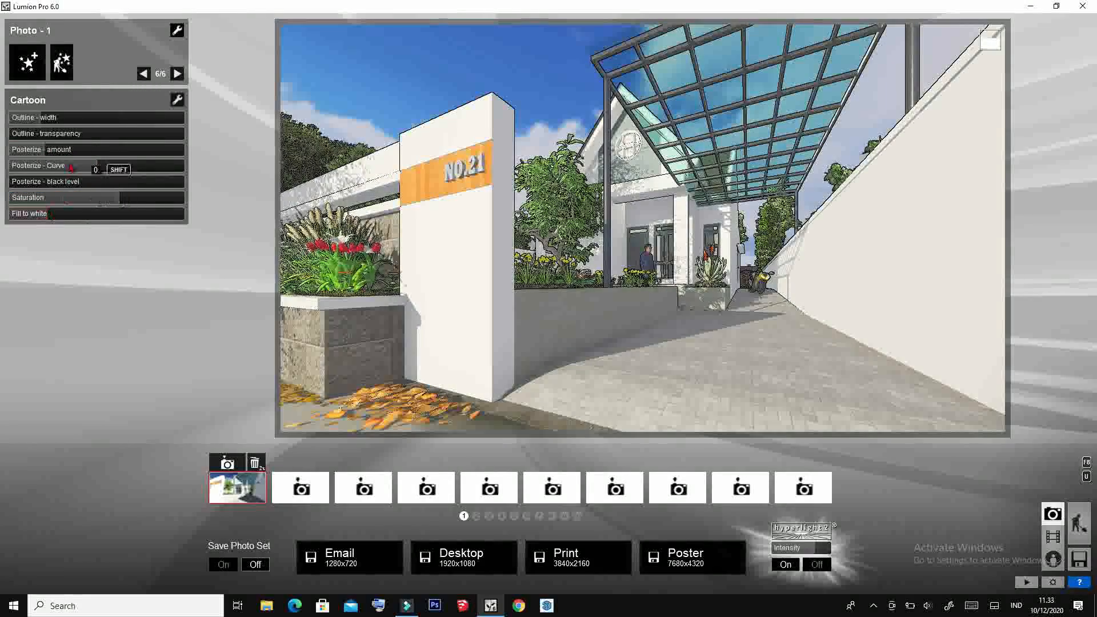
{"action": "left_click", "coordinate": [32, 168]}
{"action": "left_click", "coordinate": [27, 153]}
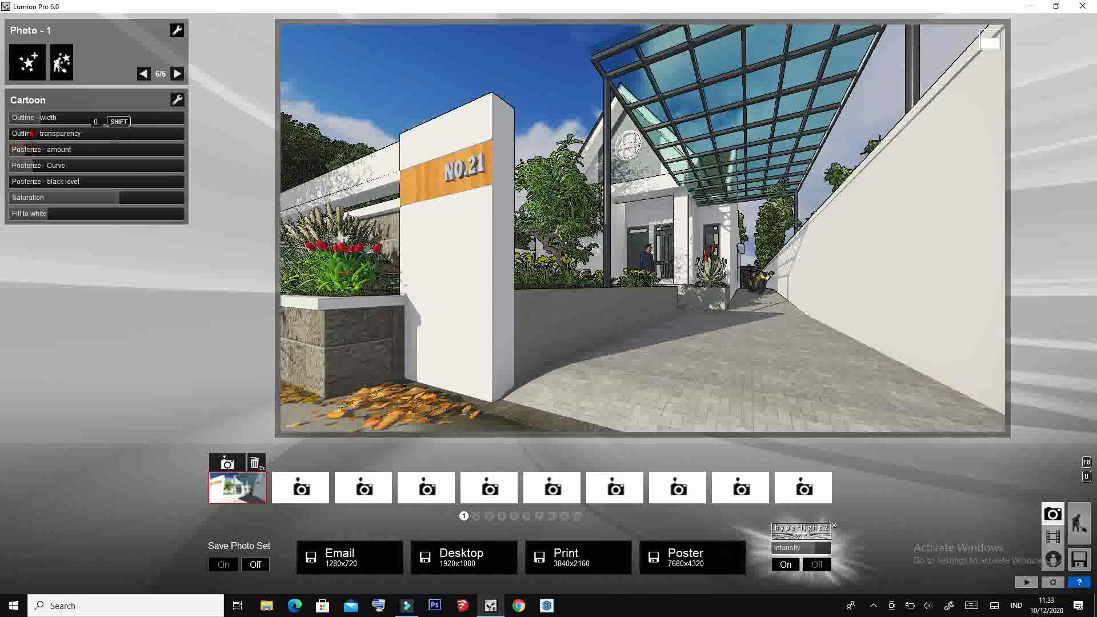
Refine the Cartoon effect with reduced saturation, a wider outline and a posterize curve of about 0.5.
{"action": "left_click", "coordinate": [25, 134]}
{"action": "left_click", "coordinate": [29, 168]}
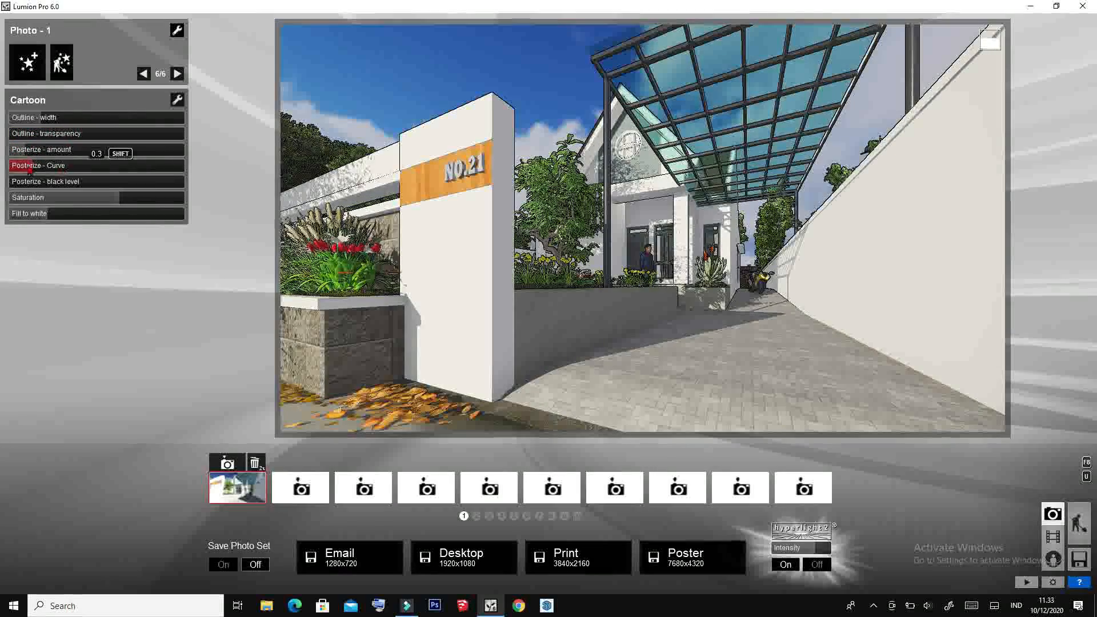
{"action": "left_click", "coordinate": [59, 197]}
{"action": "left_click", "coordinate": [45, 118]}
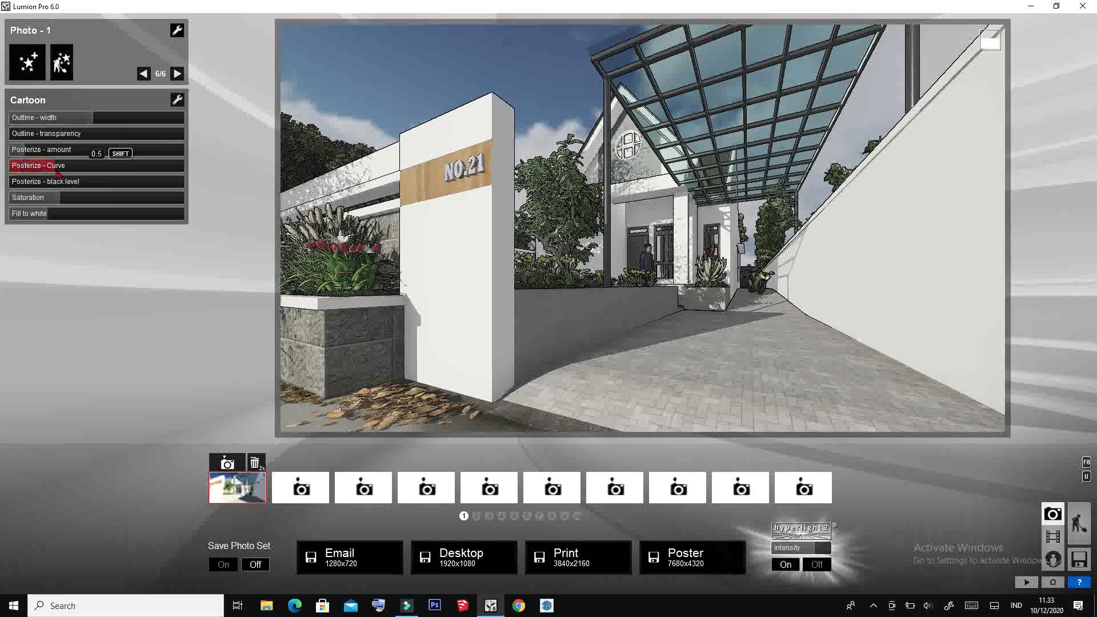
Add the Painting effect with smear size, style, impression and details lowered to near zero, and widen the Cartoon outline further.
{"action": "left_click", "coordinate": [27, 62]}
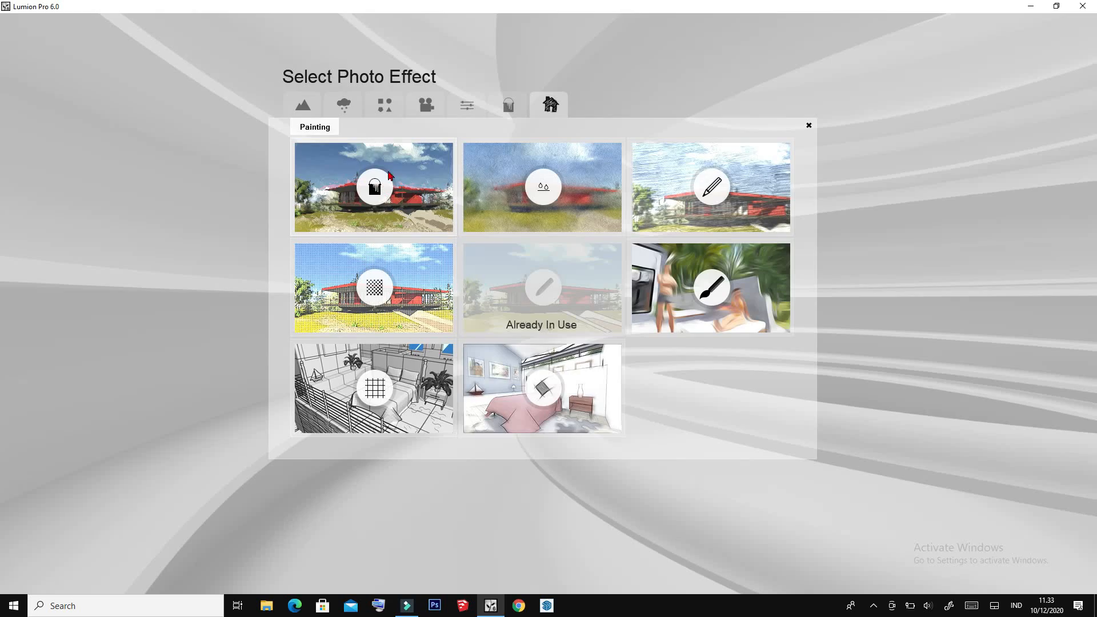
{"action": "left_click", "coordinate": [483, 229]}
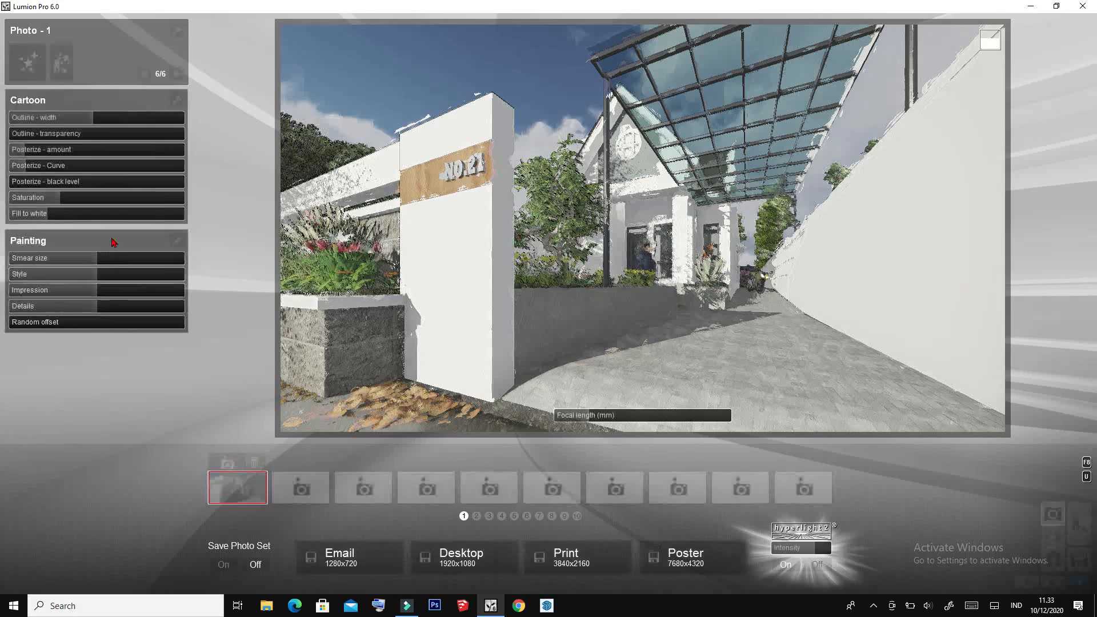
{"action": "left_click_drag", "start_coordinate": [64, 260], "coordinate": [10, 260]}
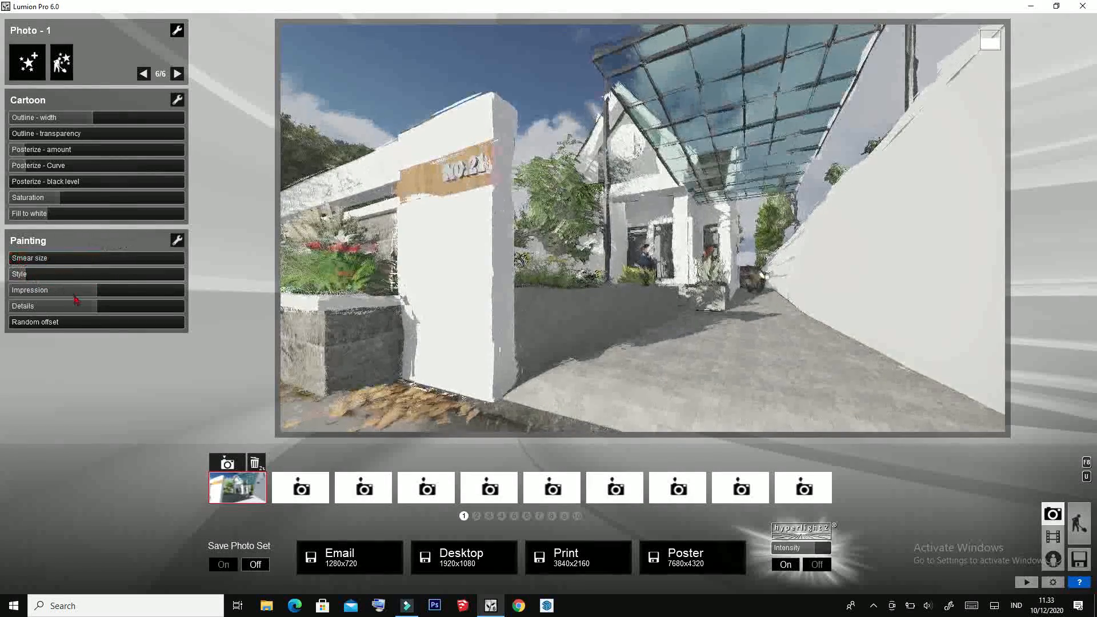
{"action": "left_click_drag", "start_coordinate": [68, 292], "coordinate": [11, 291]}
{"action": "left_click_drag", "start_coordinate": [94, 307], "coordinate": [25, 307]}
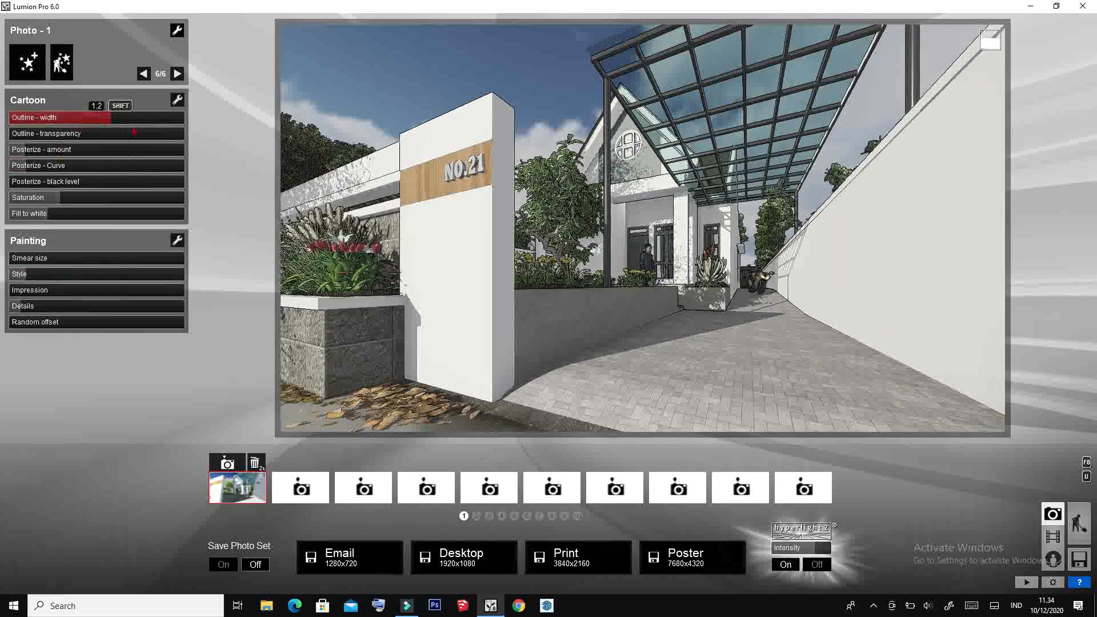
{"action": "left_click_drag", "start_coordinate": [134, 132], "coordinate": [164, 132]}
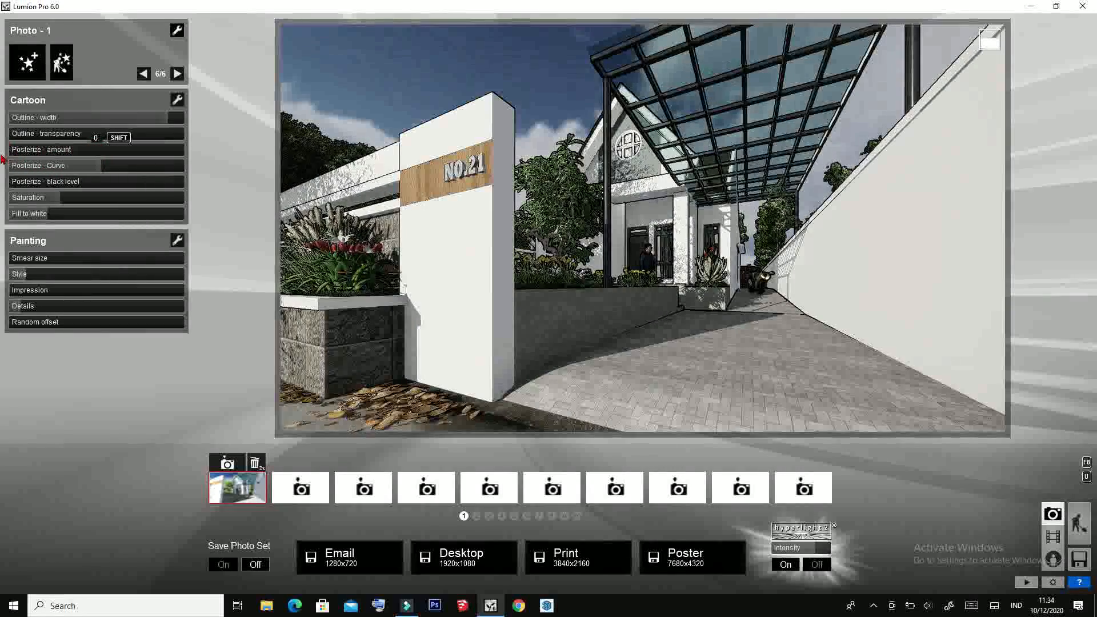
Try the Blueprint effect on the photo and remove it.
{"action": "left_click", "coordinate": [29, 62]}
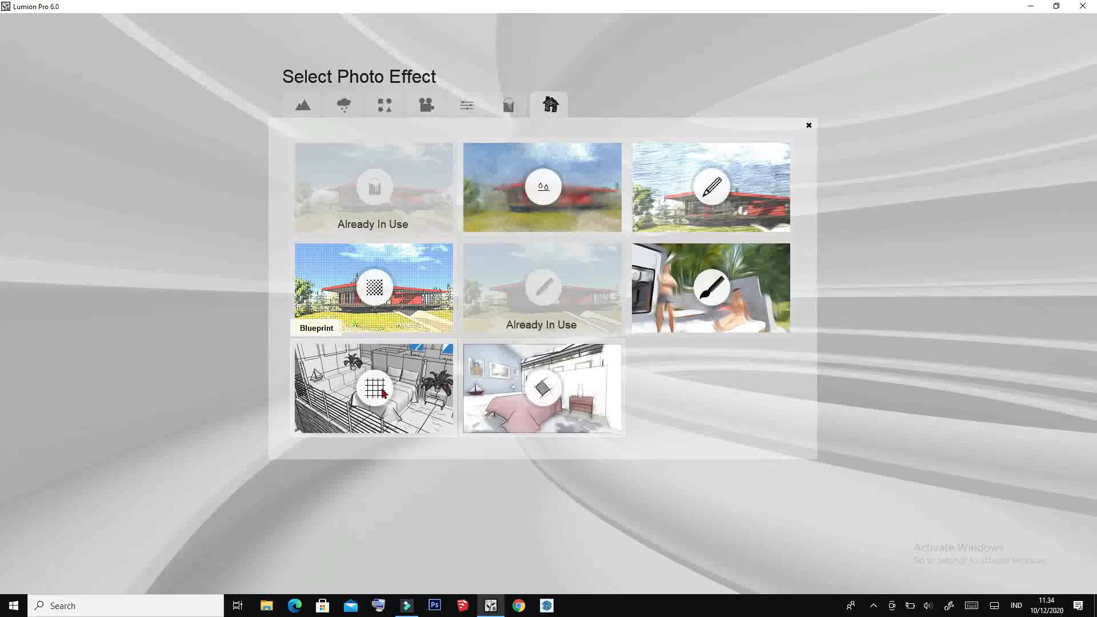
{"action": "left_click", "coordinate": [318, 329]}
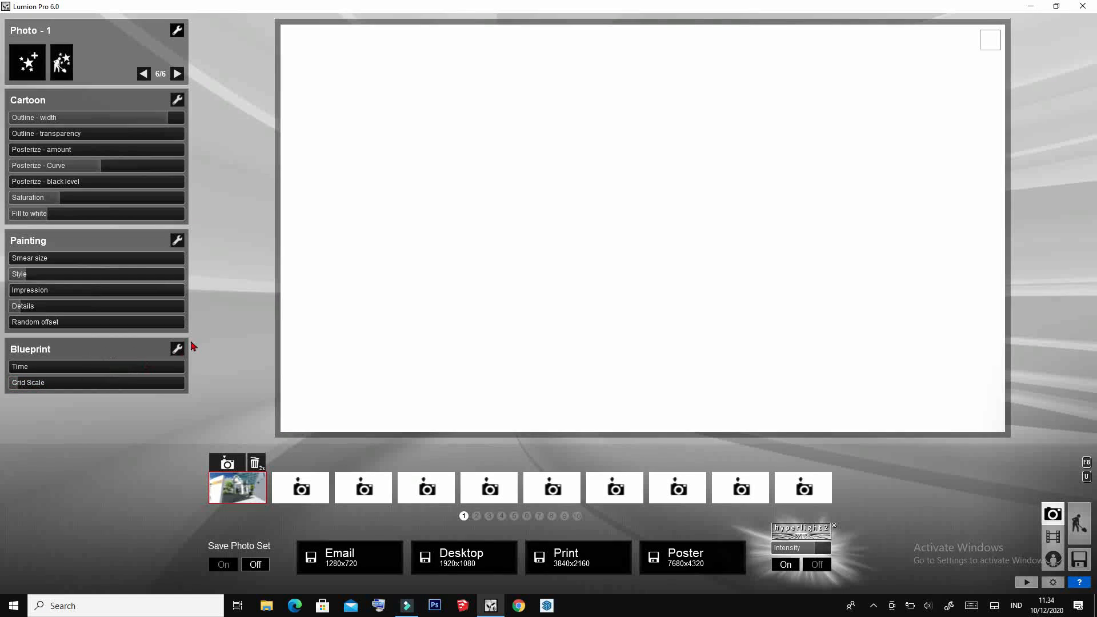
{"action": "left_click", "coordinate": [177, 349]}
{"action": "left_click", "coordinate": [177, 327]}
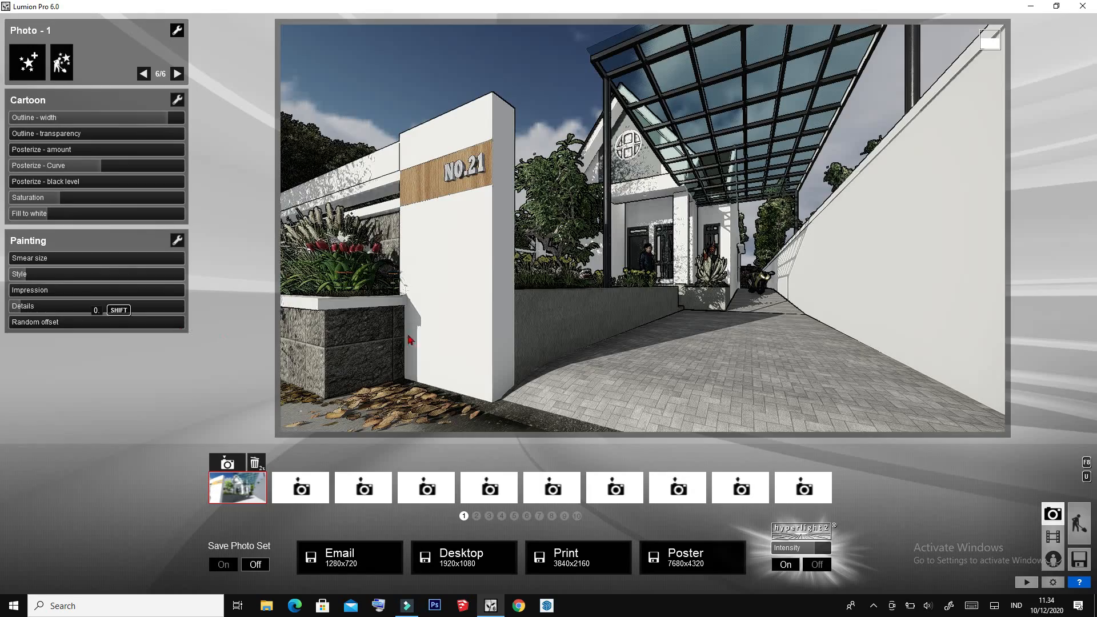
Render the cartoon-style photo at Desktop 1920x1080 as a new JPG in DESAIN RUMAH ACEH.
{"action": "left_click", "coordinate": [480, 558]}
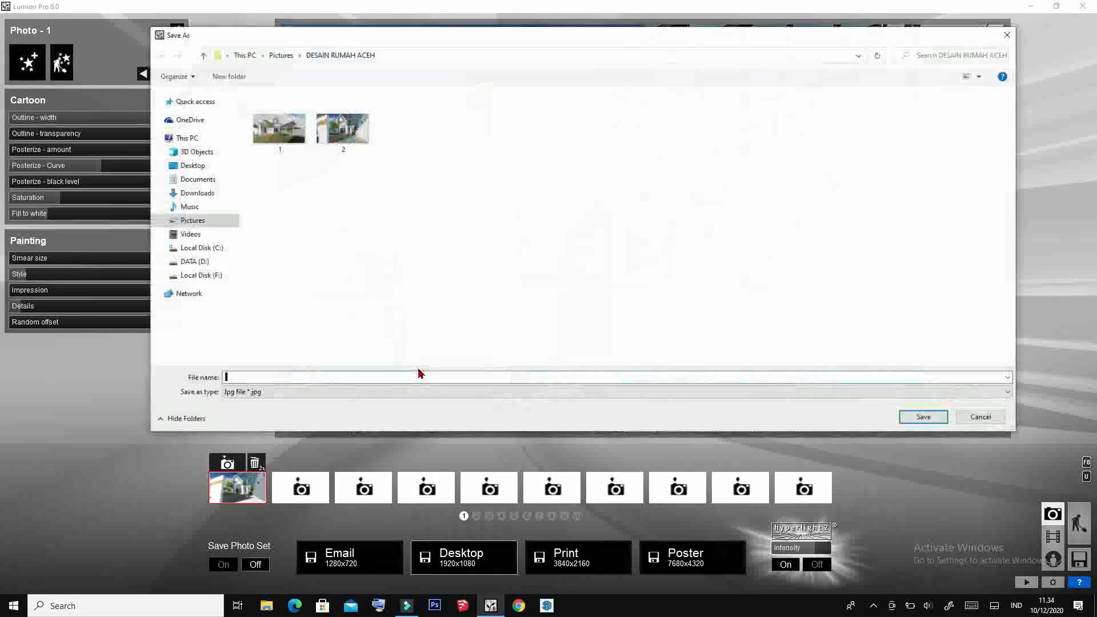
{"action": "left_click", "coordinate": [921, 419]}
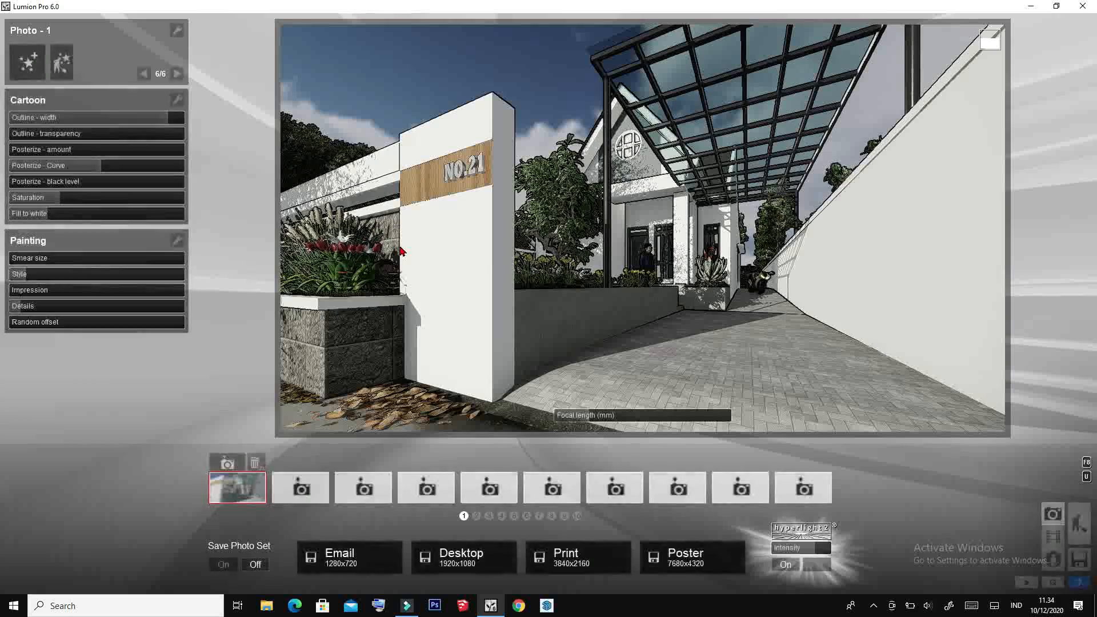
Delete the Painting and Cartoon effects from the photo.
{"action": "left_click", "coordinate": [178, 241]}
{"action": "left_click", "coordinate": [176, 238]}
{"action": "left_click", "coordinate": [177, 99]}
{"action": "left_click", "coordinate": [178, 96]}
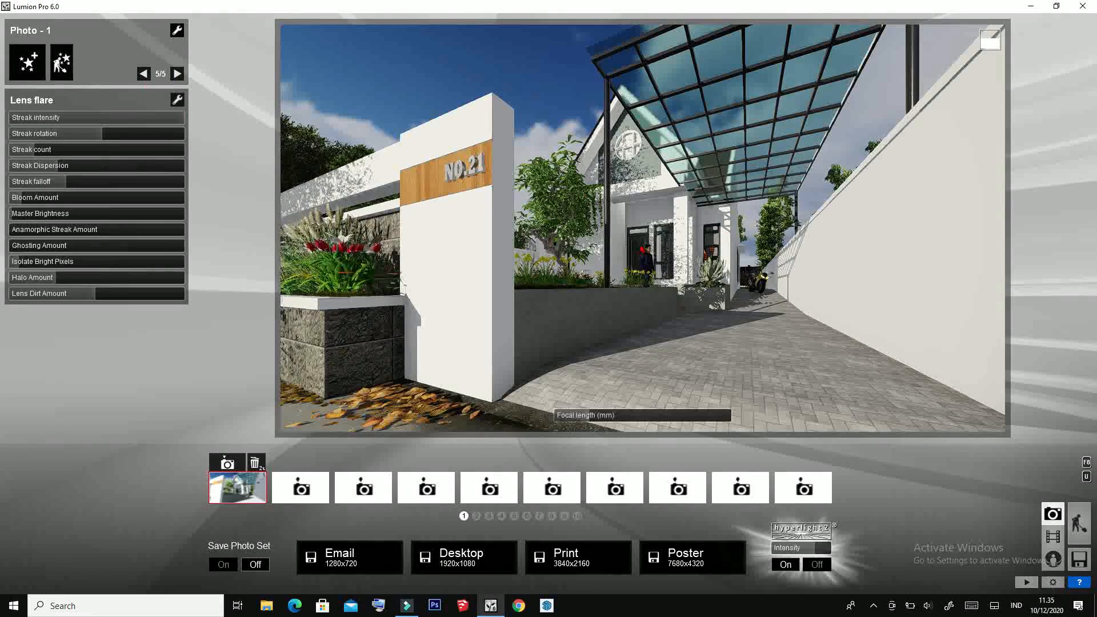
Frame the house front, No.21 wall and carport from behind the tall grass across the street with a slightly longer focal length.
{"action": "key", "text": "s"}
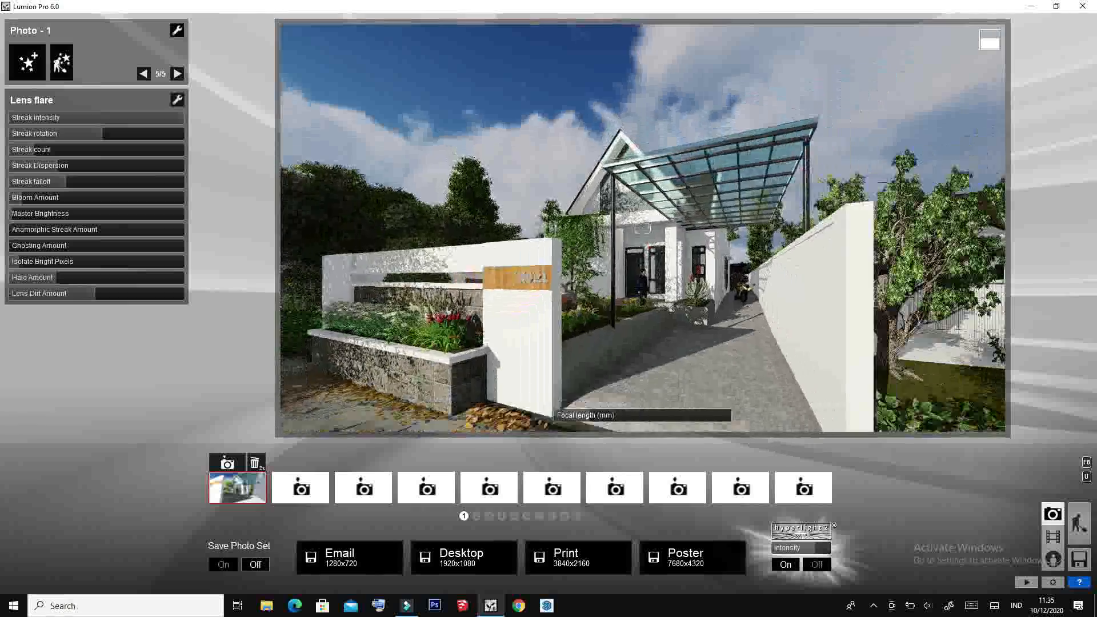
{"action": "left_click", "coordinate": [615, 421]}
{"action": "key", "text": "s"}
{"action": "key", "text": "w"}
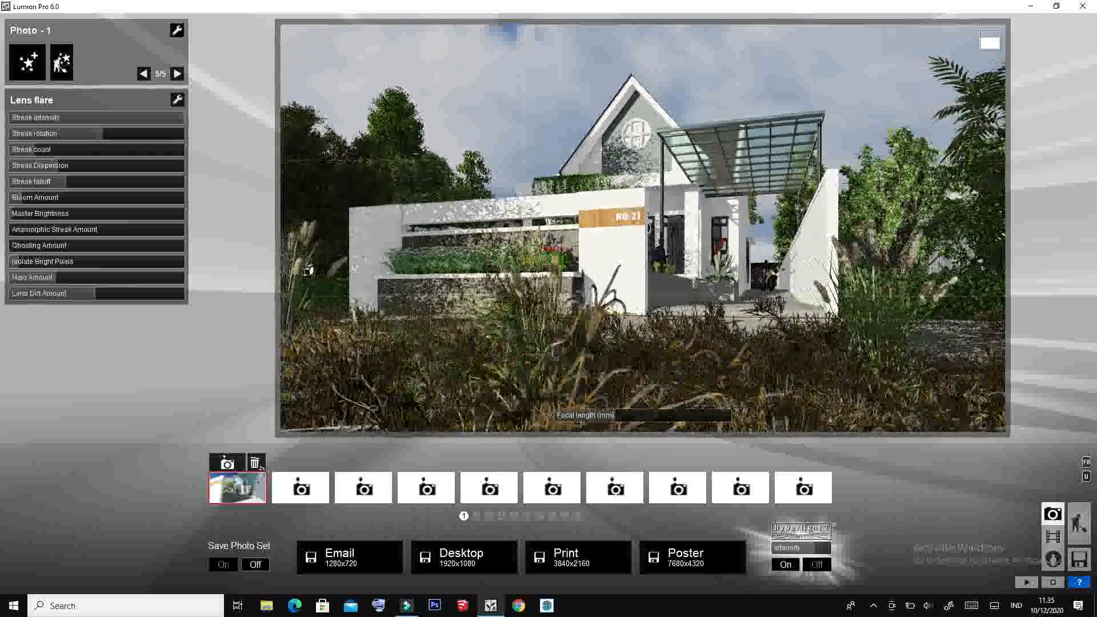
{"action": "key", "text": "d"}
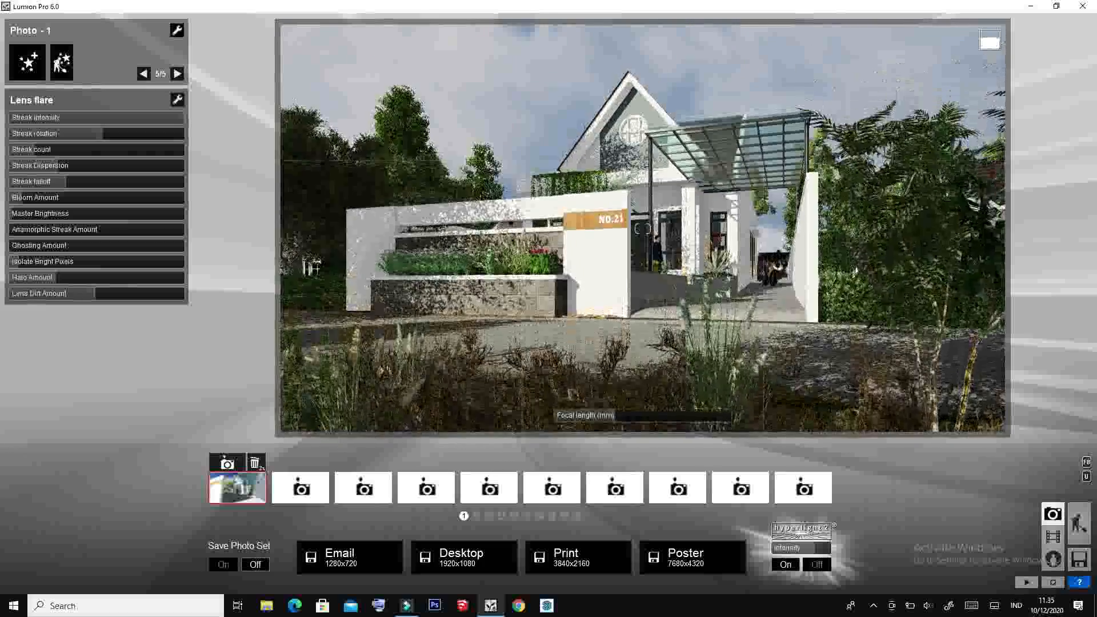
{"action": "right_click_drag", "start_coordinate": [643, 228], "coordinate": [643, 223]}
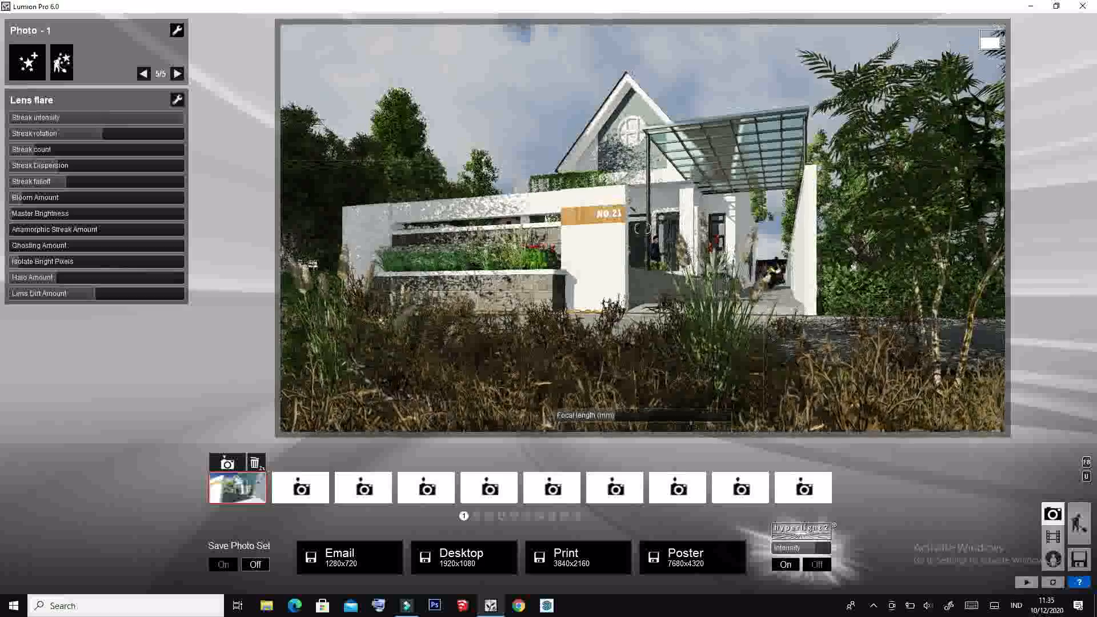
{"action": "left_click_drag", "start_coordinate": [618, 416], "coordinate": [631, 415]}
{"action": "right_click_drag", "start_coordinate": [643, 228], "coordinate": [643, 205]}
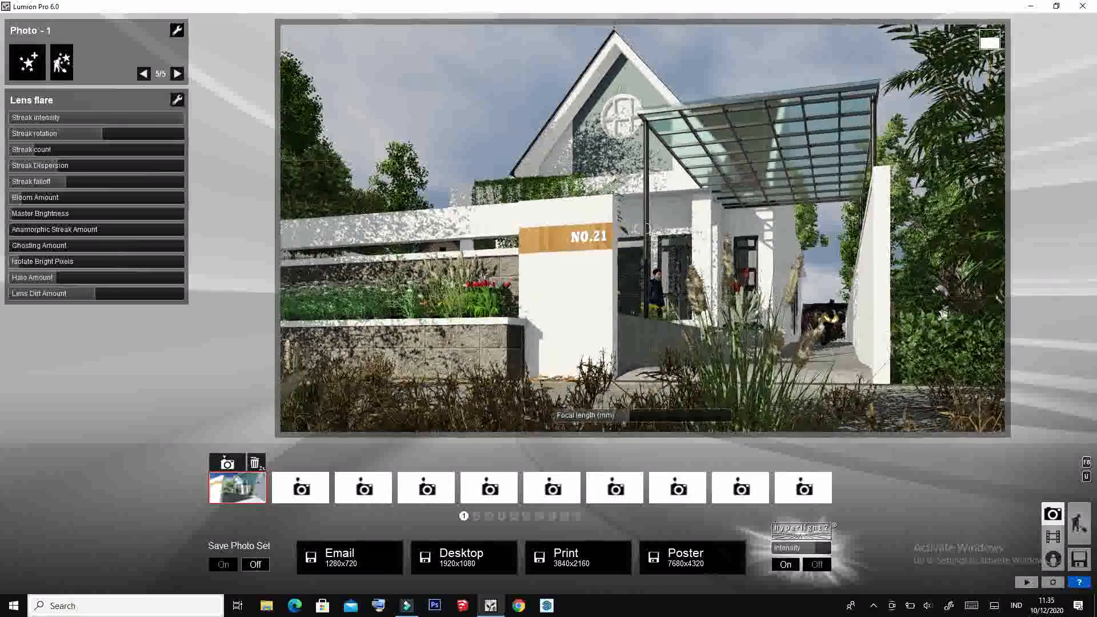
{"action": "key", "text": "a"}
{"action": "key", "text": "a"}
{"action": "key", "text": "a"}
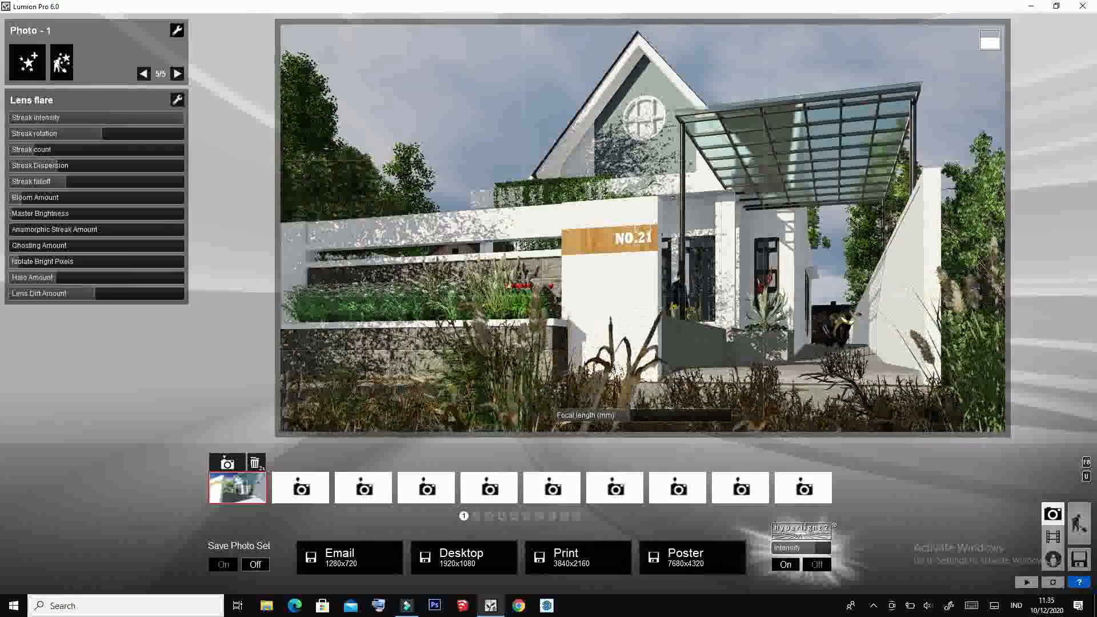
Adjust the Sun effect's heading and height so direct sunlight falls on the facade and the planter wall.
{"action": "left_click", "coordinate": [144, 74]}
{"action": "left_click", "coordinate": [144, 74]}
{"action": "left_click", "coordinate": [144, 74]}
{"action": "left_click", "coordinate": [144, 74]}
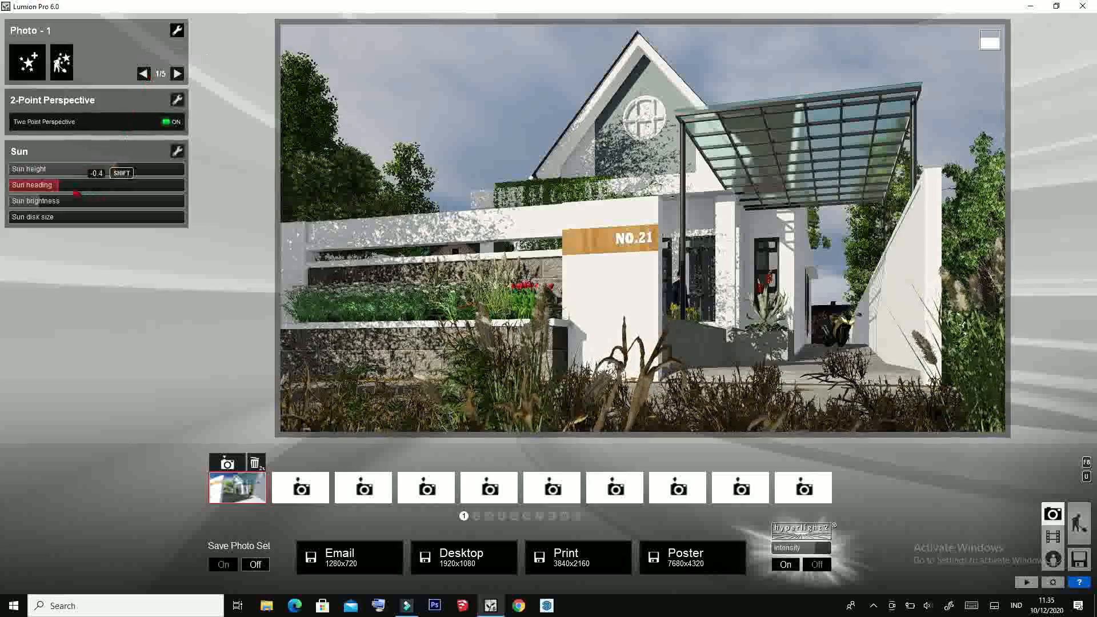
{"action": "left_click_drag", "start_coordinate": [61, 189], "coordinate": [77, 191]}
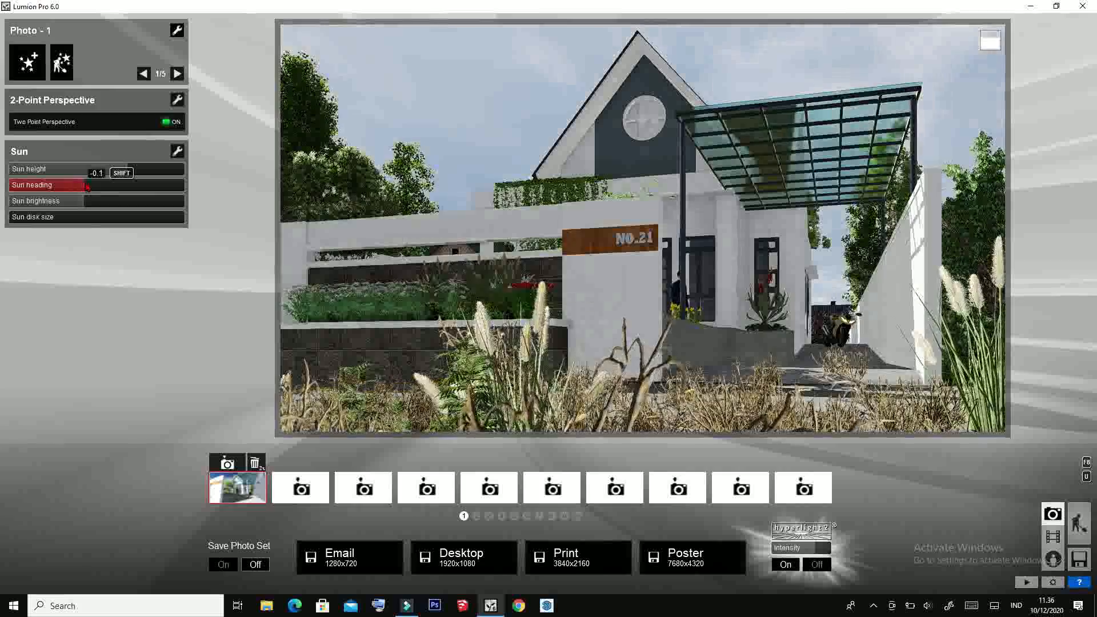
{"action": "left_click_drag", "start_coordinate": [74, 184], "coordinate": [59, 185]}
{"action": "left_click", "coordinate": [121, 171]}
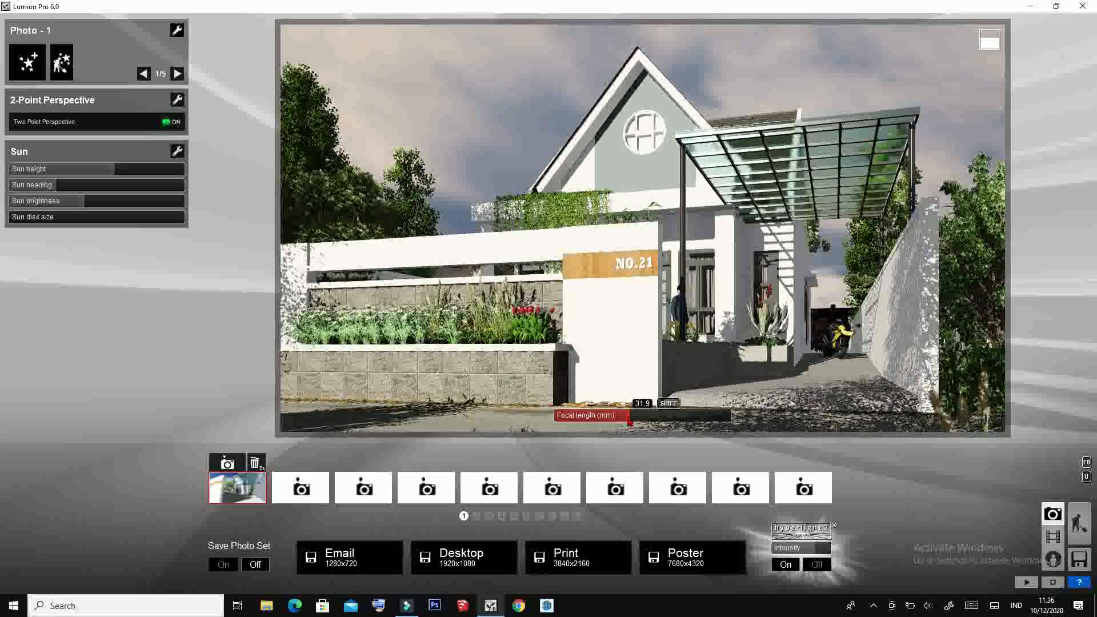
Fine-tune the framing and focal length behind the grass, and render the photo at Desktop 1920x1080 as JPG 4 in DESAIN RUMAH ACEH.
{"action": "key", "text": "e"}
{"action": "left_click_drag", "start_coordinate": [628, 419], "coordinate": [631, 416]}
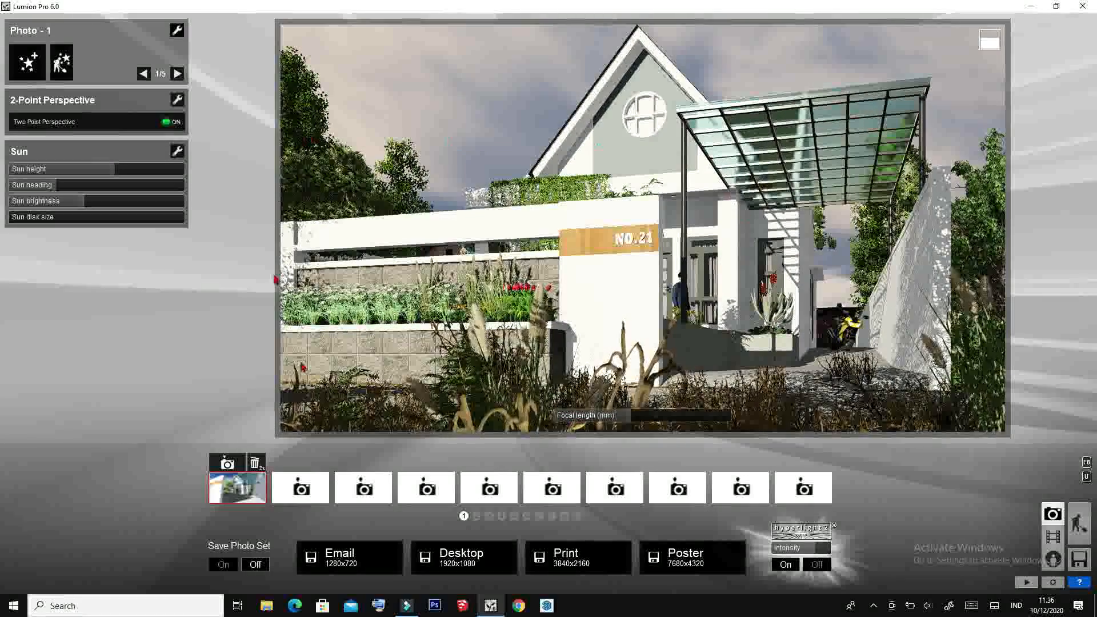
{"action": "left_click", "coordinate": [480, 558]}
{"action": "left_click", "coordinate": [916, 417]}
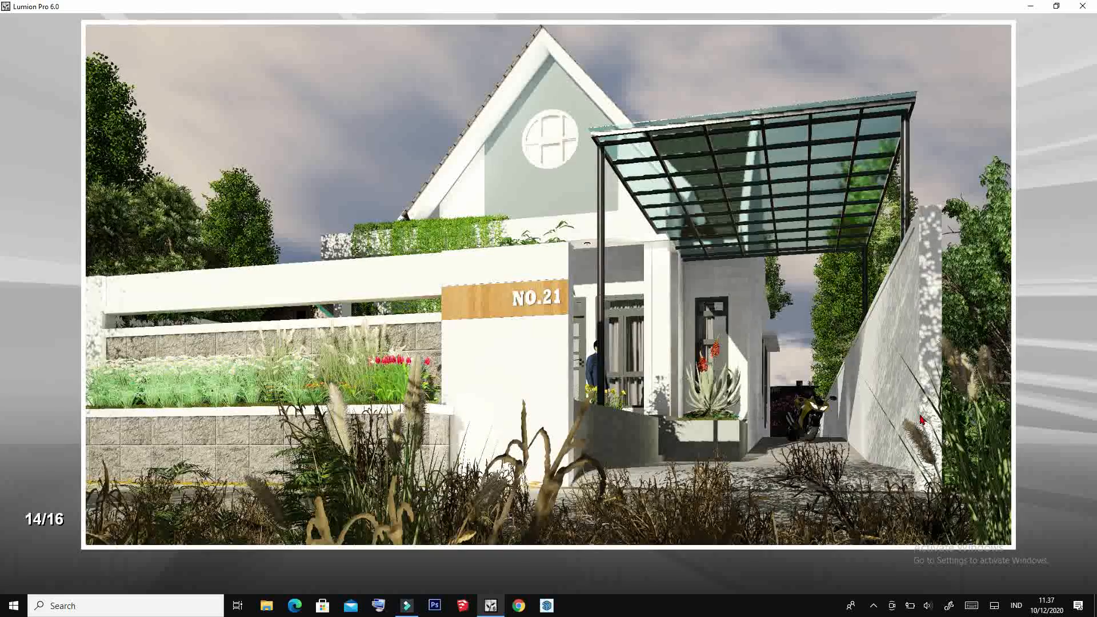
Move the camera past the shrubs to an angled view of the front planter wall, with the gable and carport behind it.
{"action": "key", "text": "s"}
{"action": "key", "text": "a"}
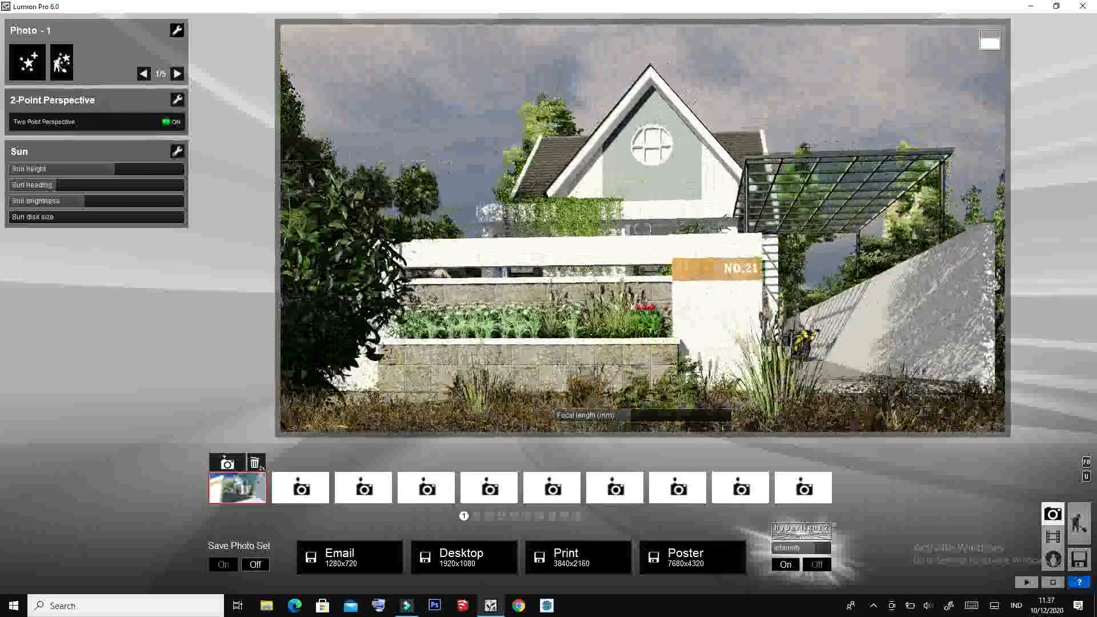
{"action": "key", "text": "a"}
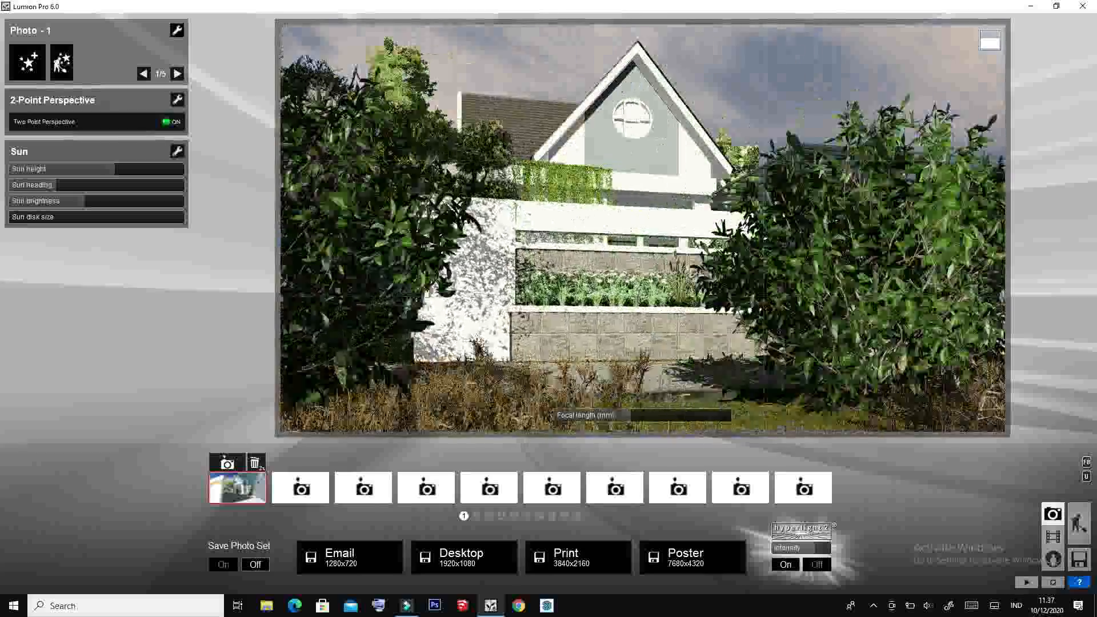
{"action": "key", "text": "a"}
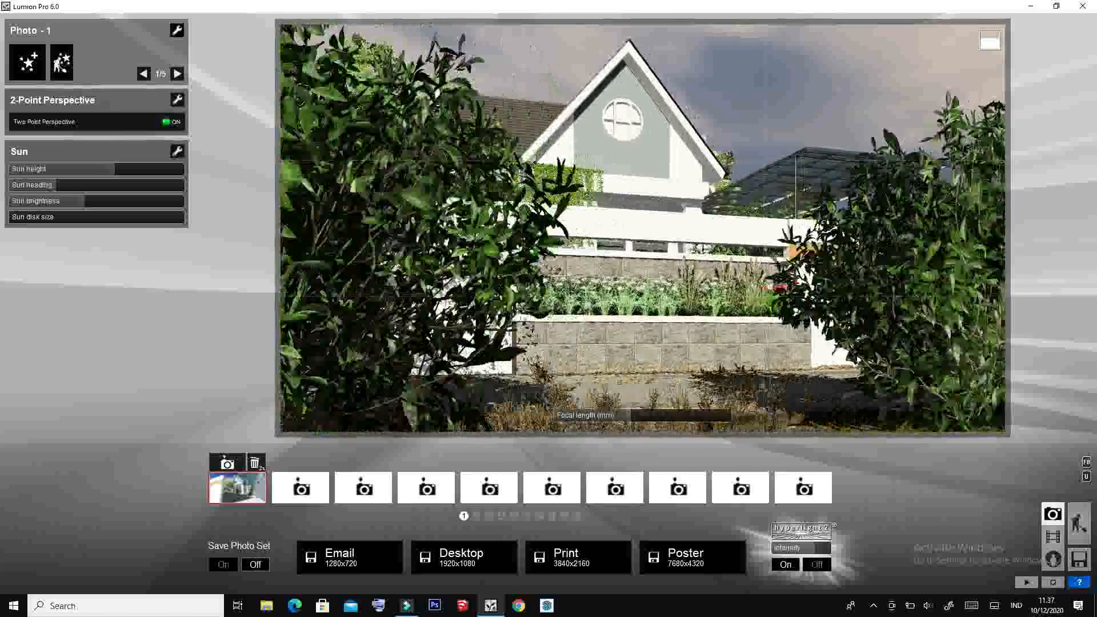
{"action": "key", "text": "d"}
{"action": "key", "text": "w"}
{"action": "key", "text": "d"}
{"action": "key", "text": "w"}
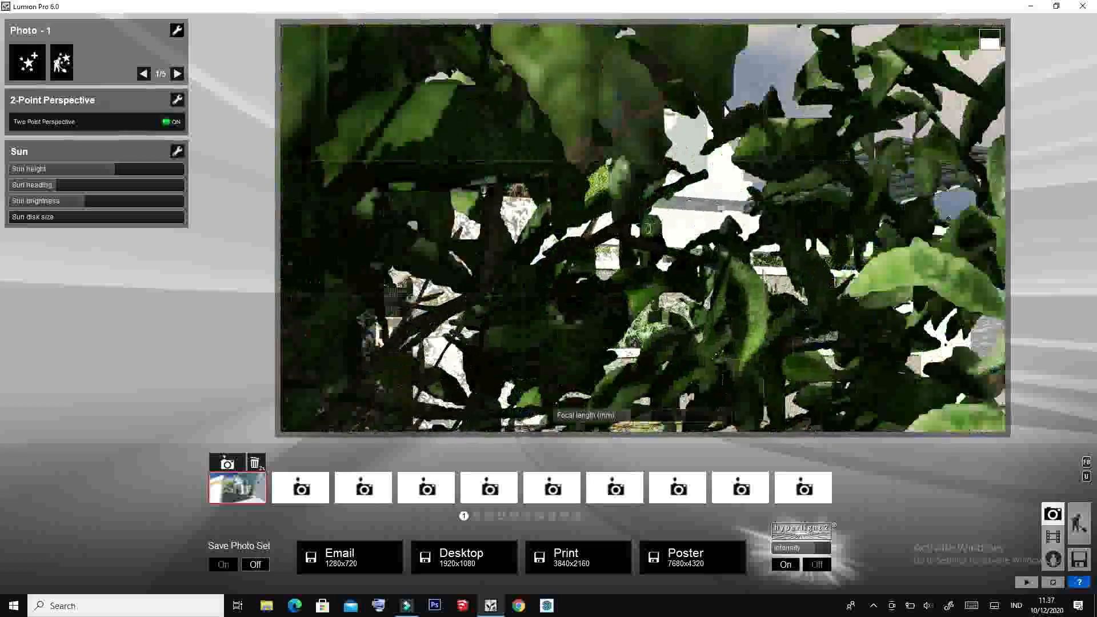
{"action": "key", "text": "d"}
{"action": "key", "text": "w"}
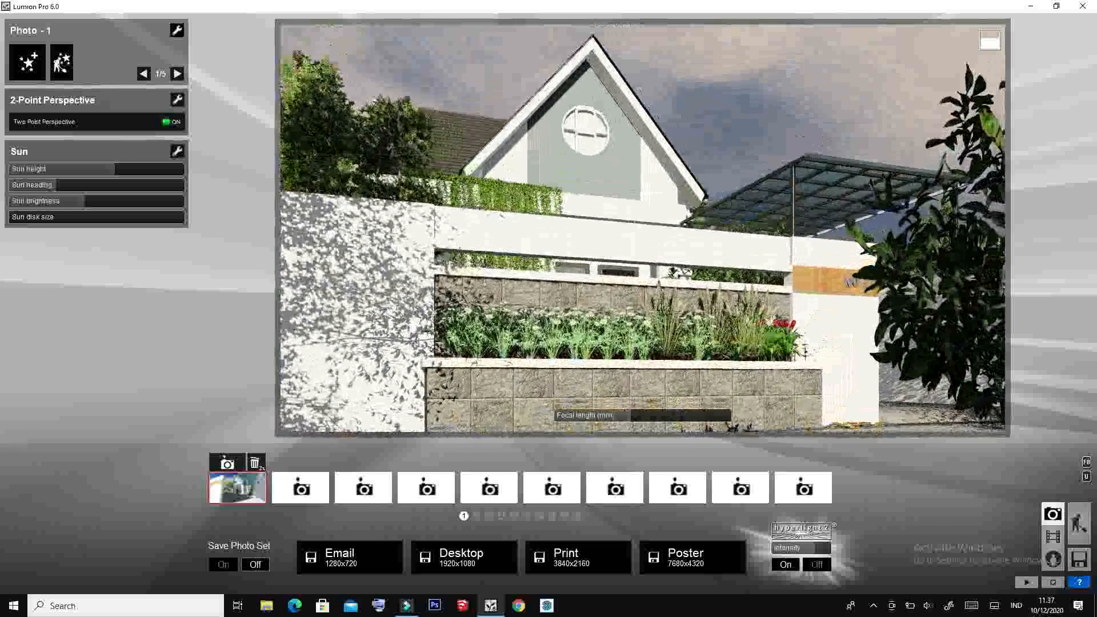
Shorten the focal length to show the whole front wall and render the photo at Desktop 1920x1080 as JPG 5.
{"action": "left_click_drag", "start_coordinate": [631, 422], "coordinate": [613, 417]}
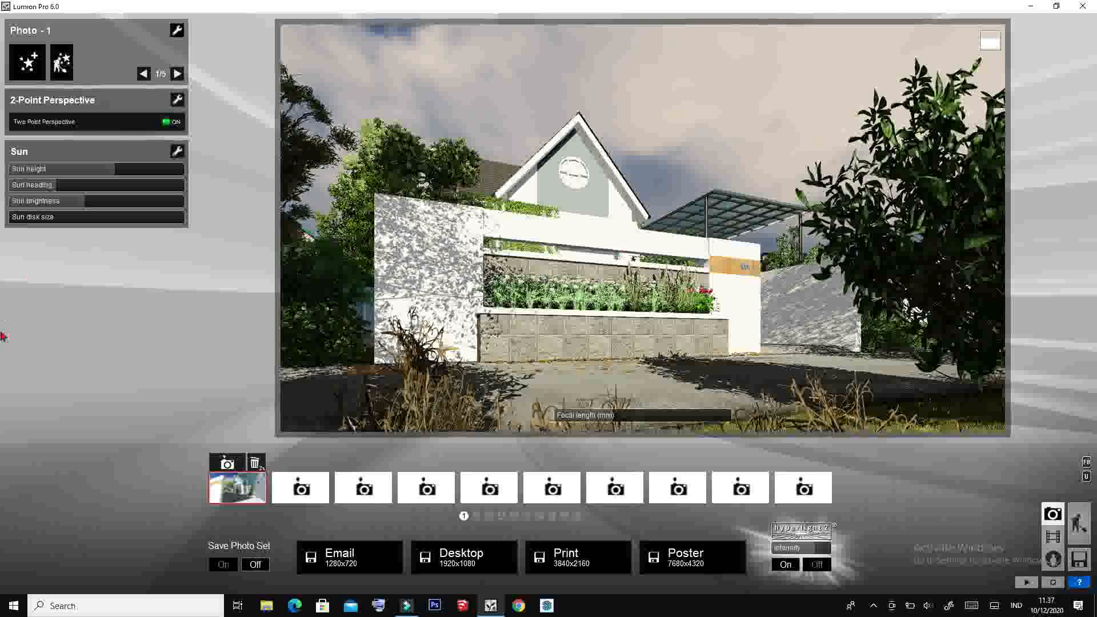
{"action": "left_click", "coordinate": [462, 557]}
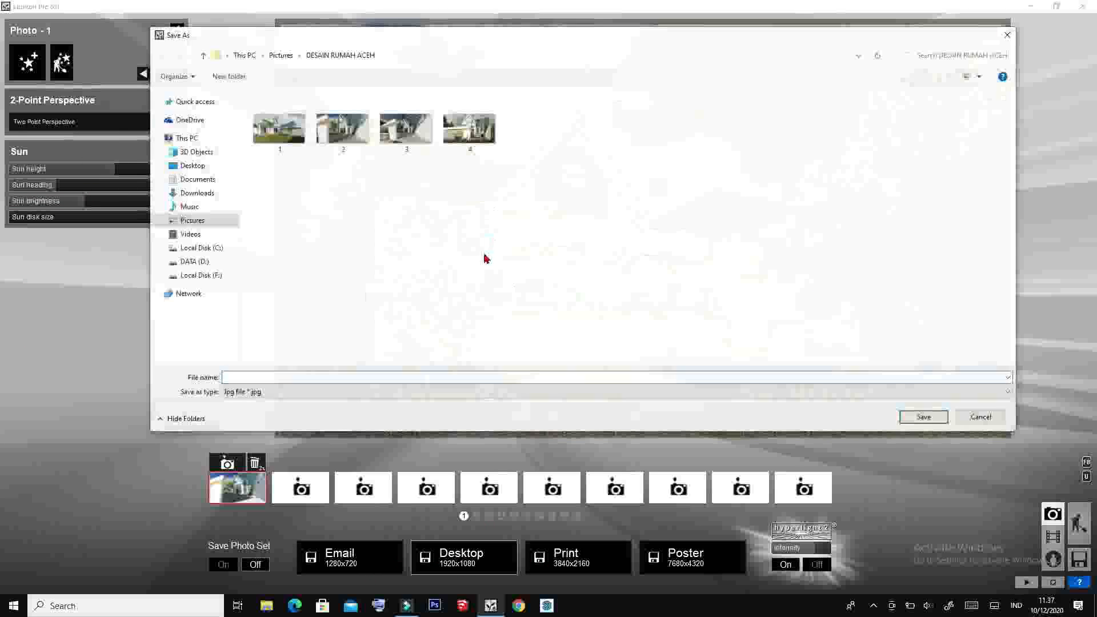
{"action": "left_click", "coordinate": [918, 420]}
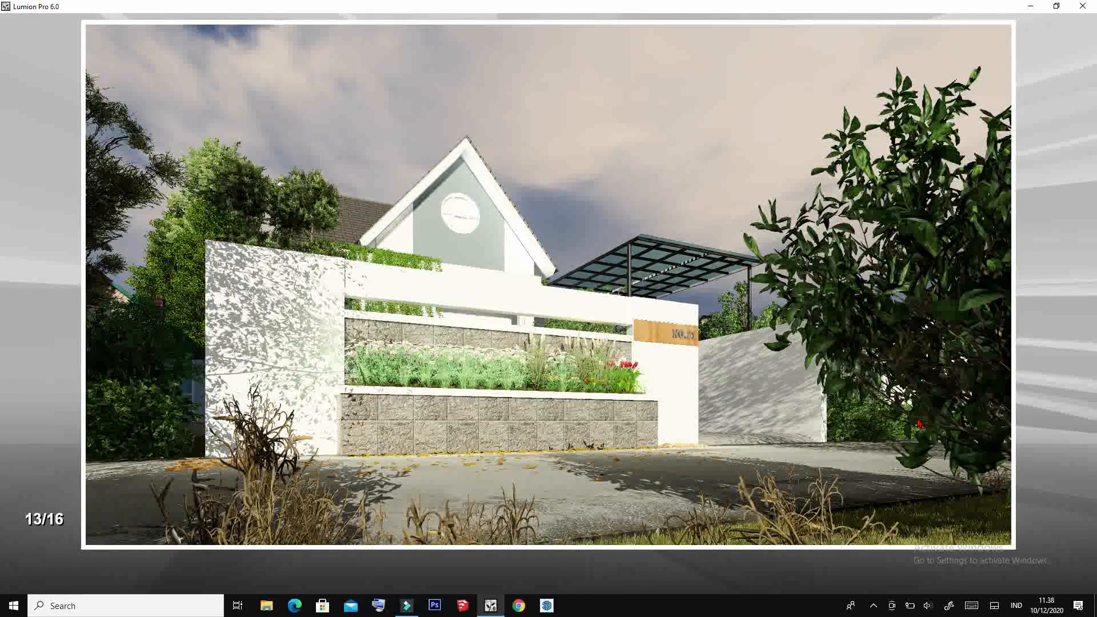
Frame the house from the hedge side of the street, showing the No.21 wall, the carport entrance and the side wall.
{"action": "key", "text": "d"}
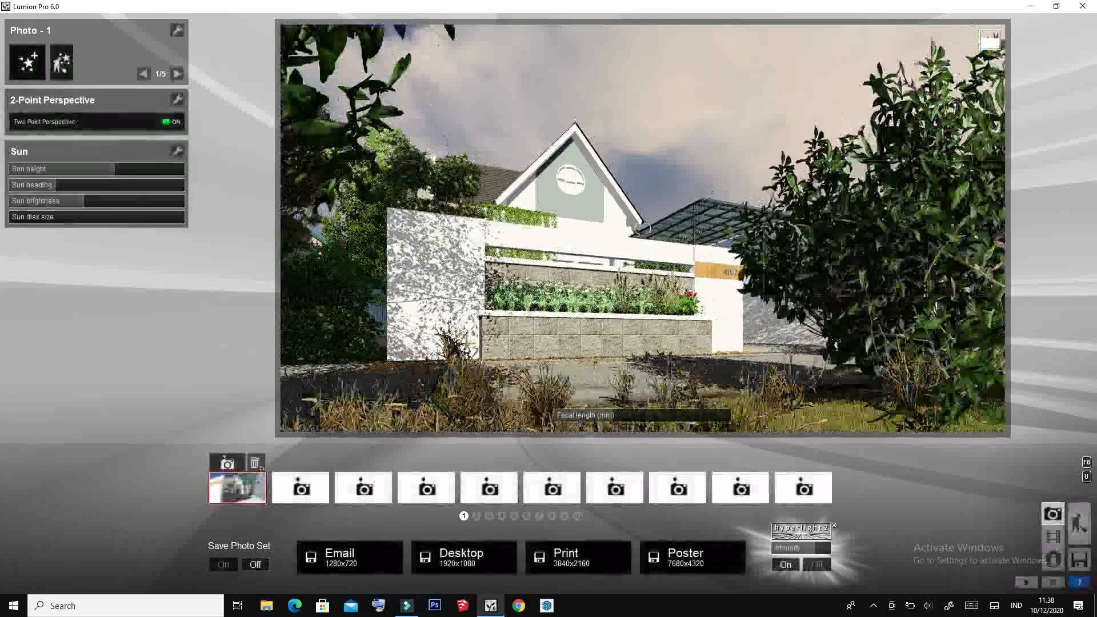
{"action": "key", "text": "d"}
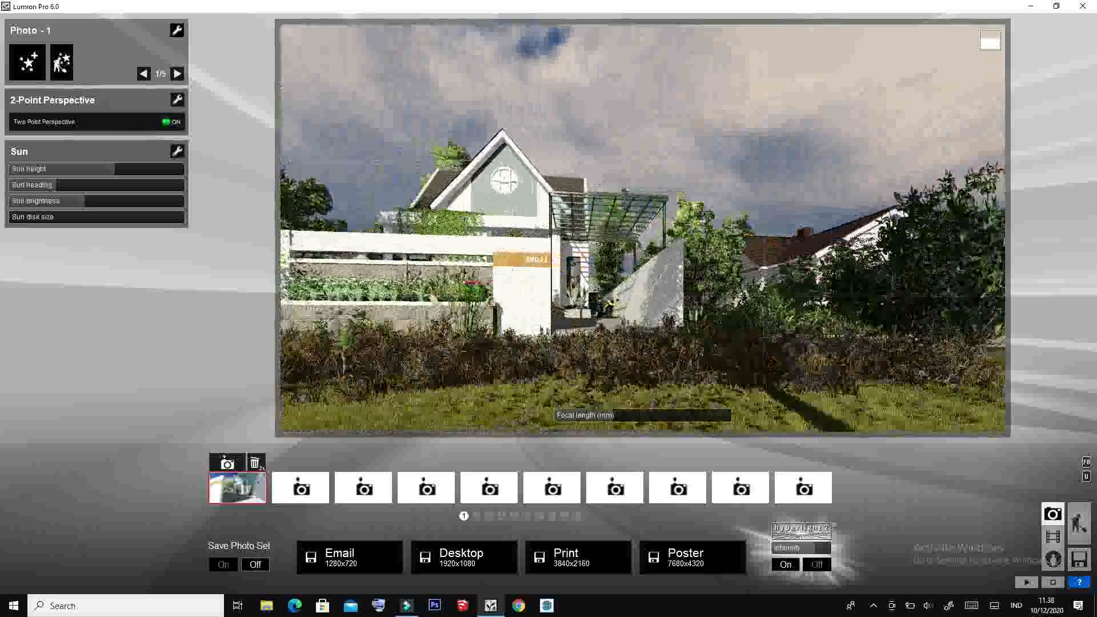
{"action": "key", "text": "d"}
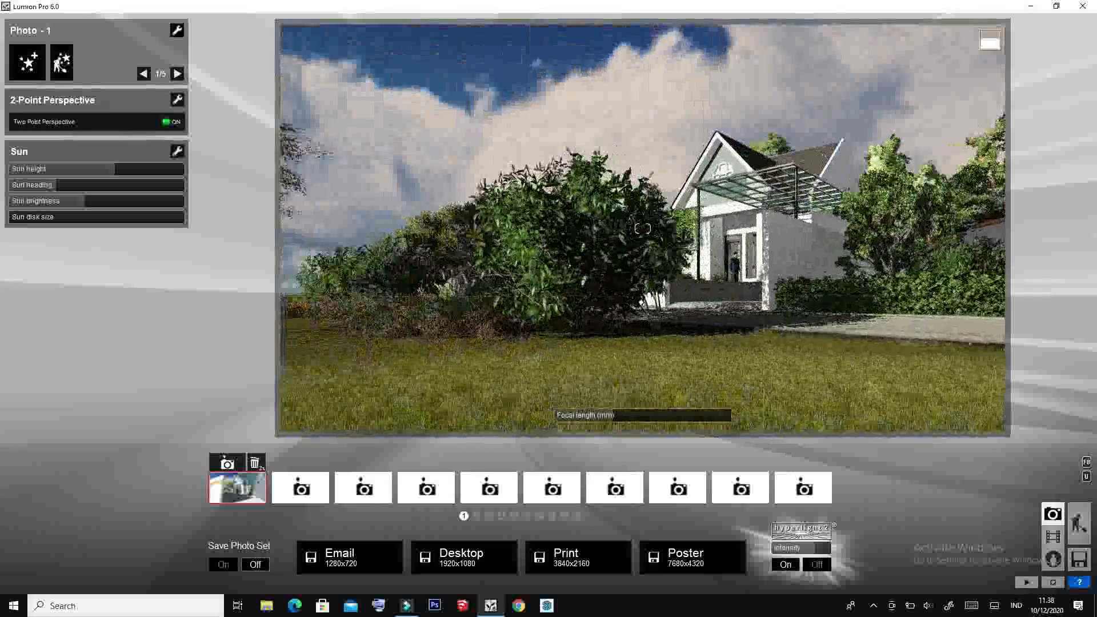
{"action": "key", "text": "d"}
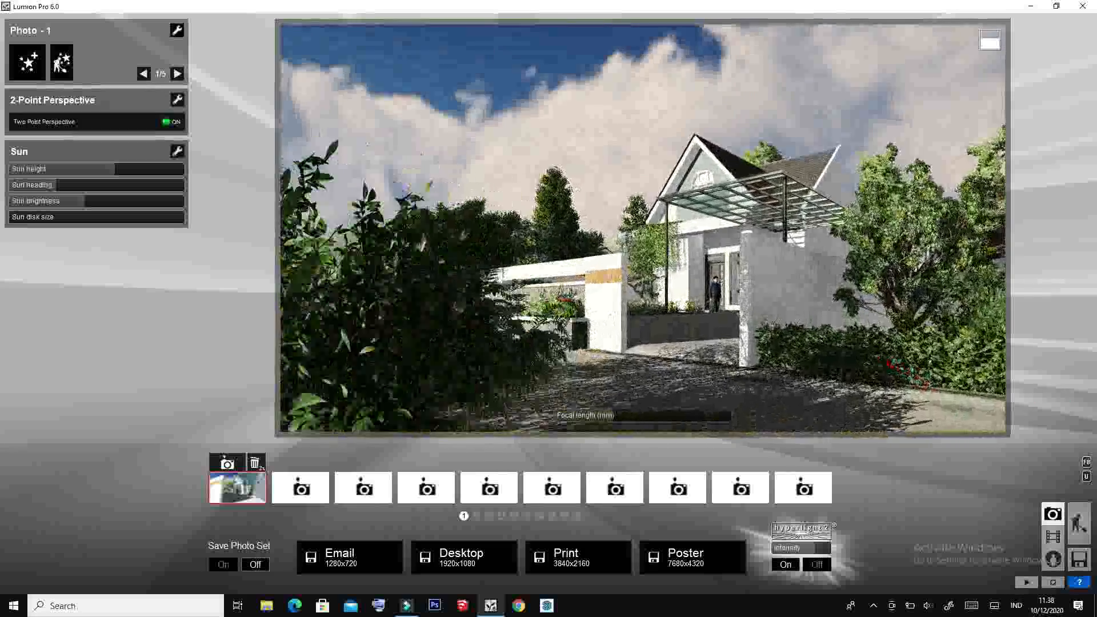
{"action": "key", "text": "d"}
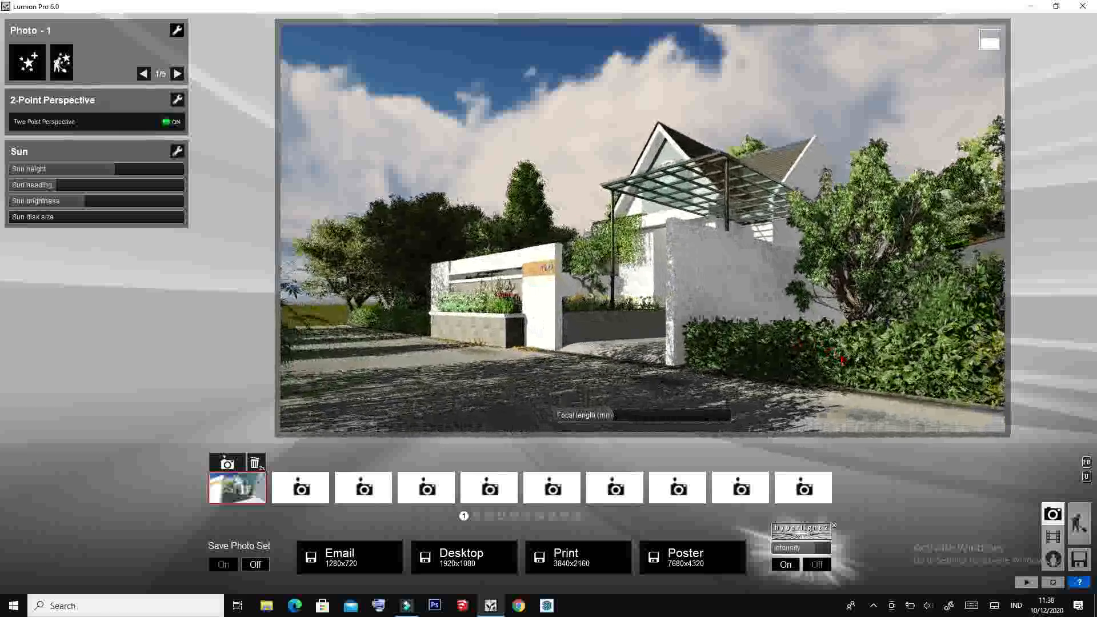
{"action": "key", "text": "d"}
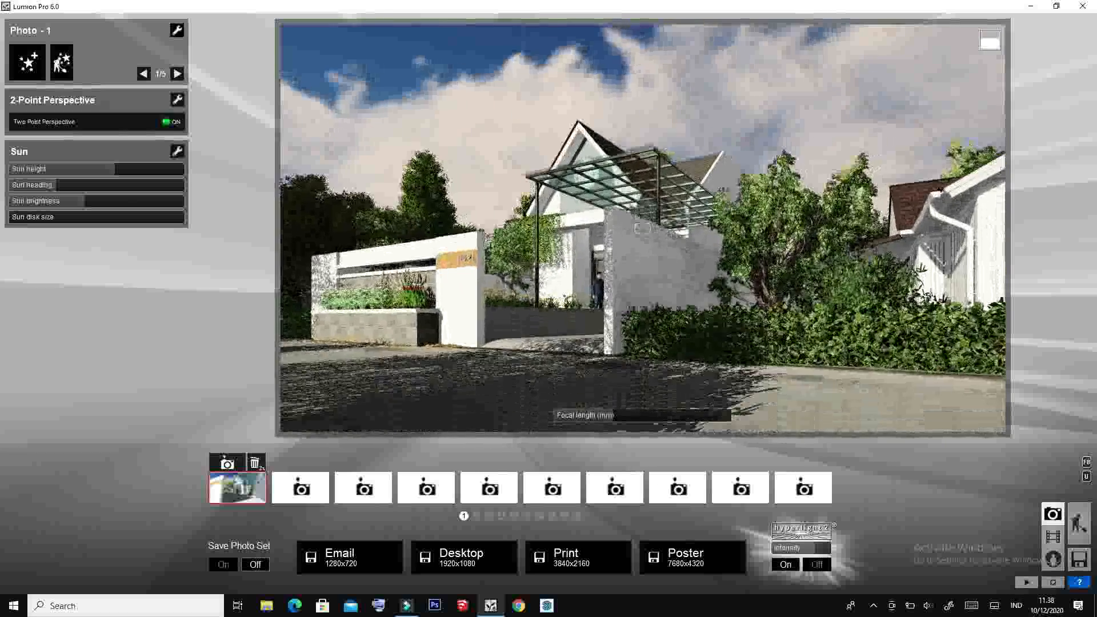
Increase the sun height and sun heading so the street in front of the house is lit.
{"action": "left_click_drag", "start_coordinate": [116, 170], "coordinate": [144, 173]}
{"action": "left_click_drag", "start_coordinate": [64, 188], "coordinate": [135, 191]}
Lengthen the focal length slightly and render the carport-side view at Desktop 1920x1080 as JPG 6.
{"action": "left_click_drag", "start_coordinate": [619, 421], "coordinate": [620, 419]}
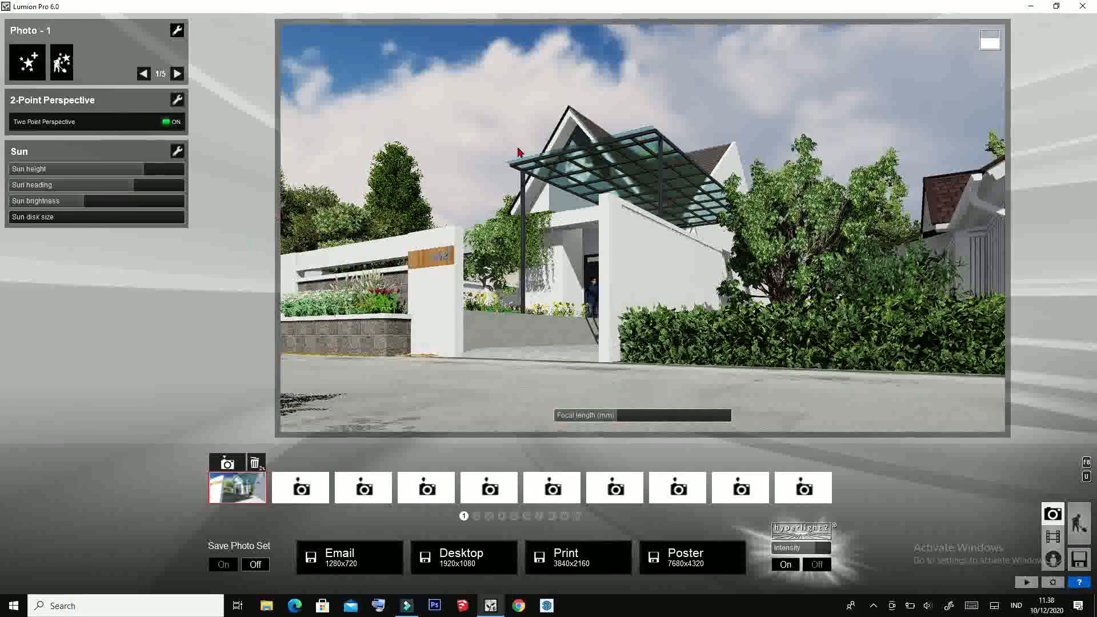
{"action": "left_click", "coordinate": [460, 557]}
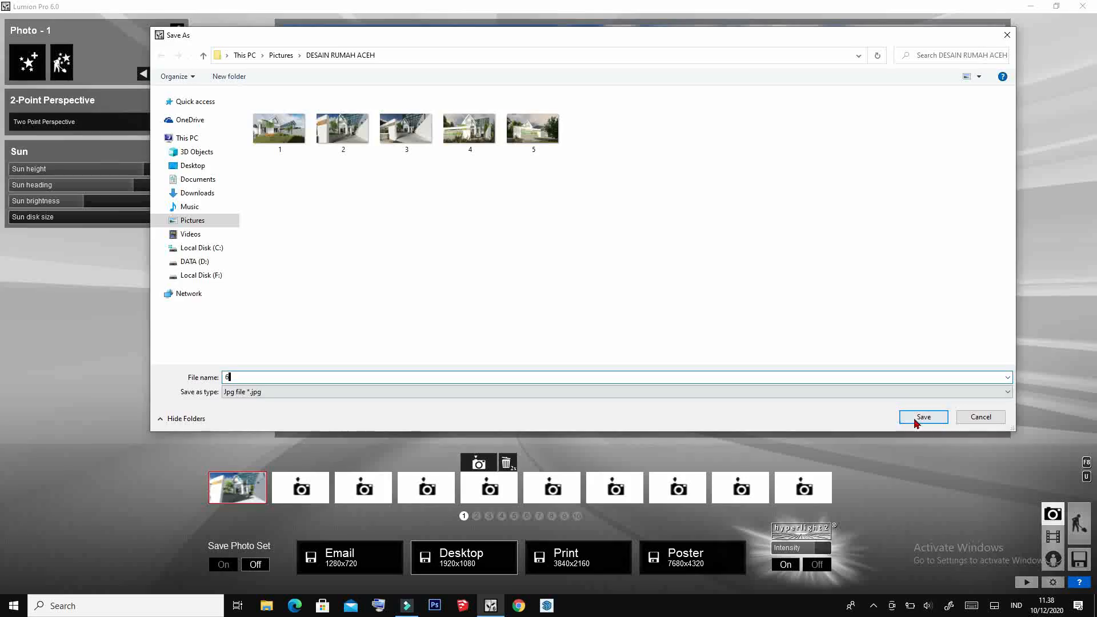
{"action": "left_click", "coordinate": [916, 421]}
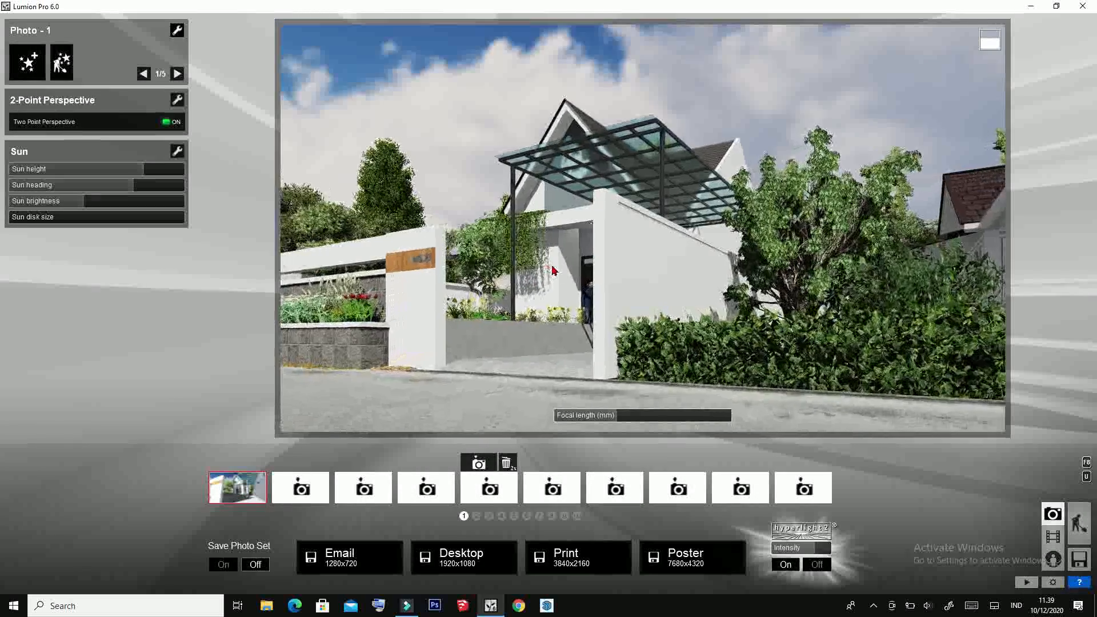
Frame the fence and house straight on from the street, with a shorter focal length that includes both side walls.
{"action": "key", "text": "s"}
{"action": "right_click_drag", "start_coordinate": [553, 271], "coordinate": [612, 271]}
{"action": "key", "text": "a"}
{"action": "key", "text": "a"}
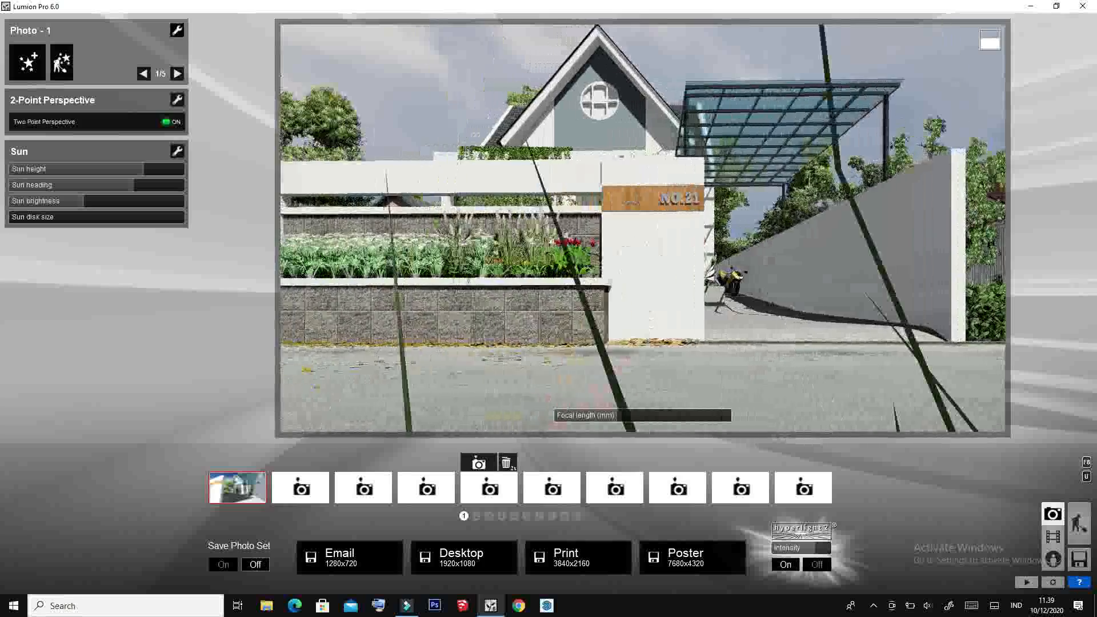
{"action": "key", "text": "a"}
{"action": "left_click_drag", "start_coordinate": [611, 418], "coordinate": [604, 417]}
{"action": "right_click_drag", "start_coordinate": [635, 251], "coordinate": [643, 230]}
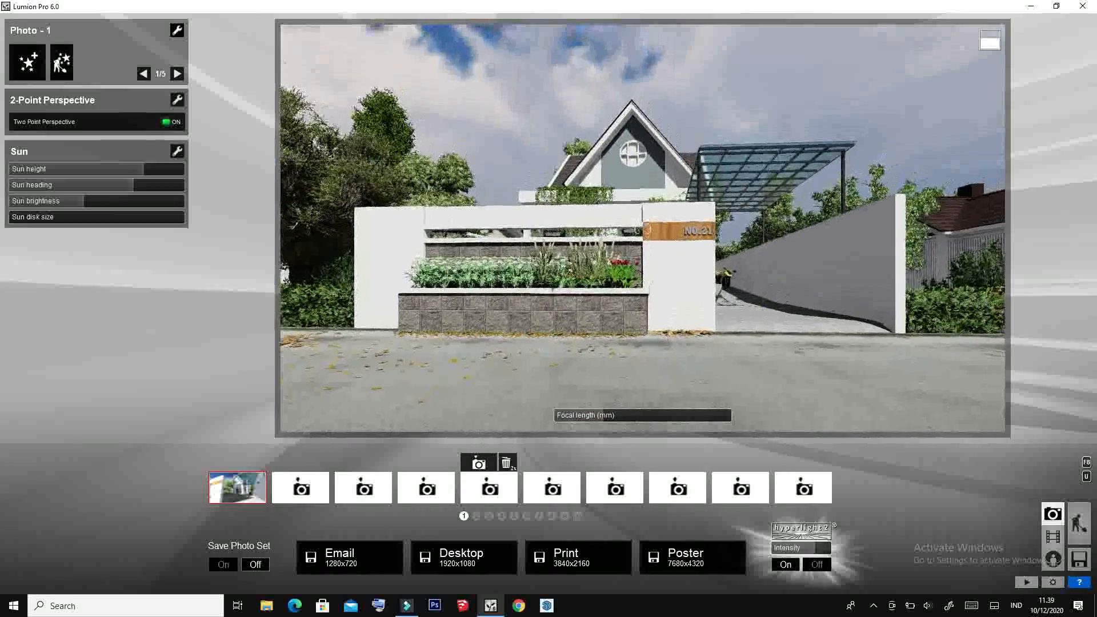
Tighten the frontal view with a longer focal length and render it at Desktop 1920x1080 as JPG 7.
{"action": "left_click_drag", "start_coordinate": [606, 417], "coordinate": [618, 418]}
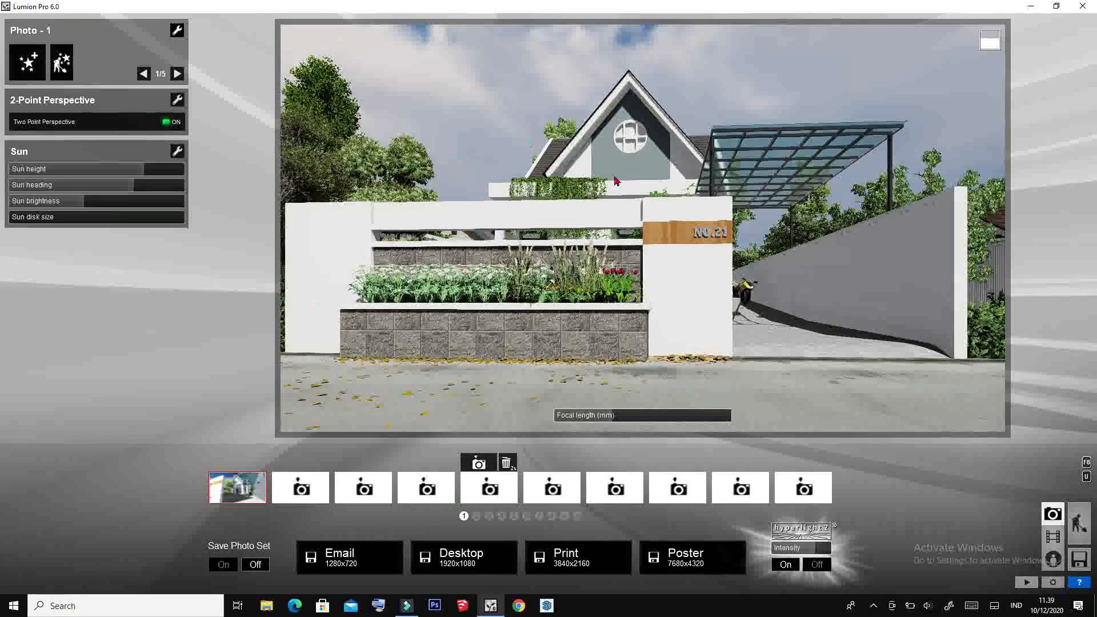
{"action": "left_click", "coordinate": [503, 553]}
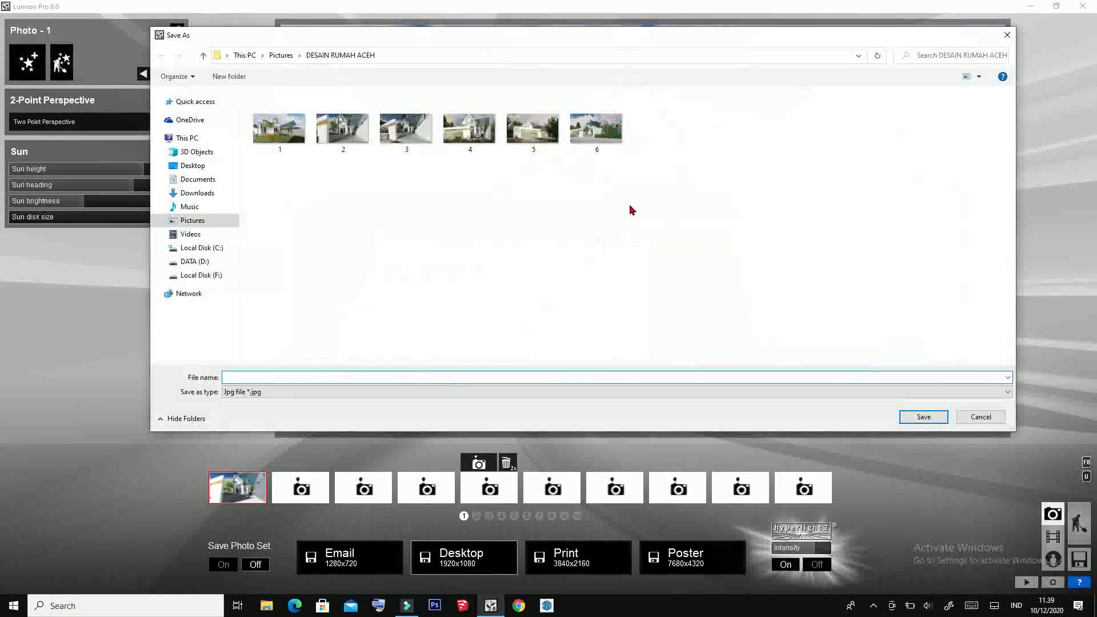
{"action": "left_click", "coordinate": [921, 417]}
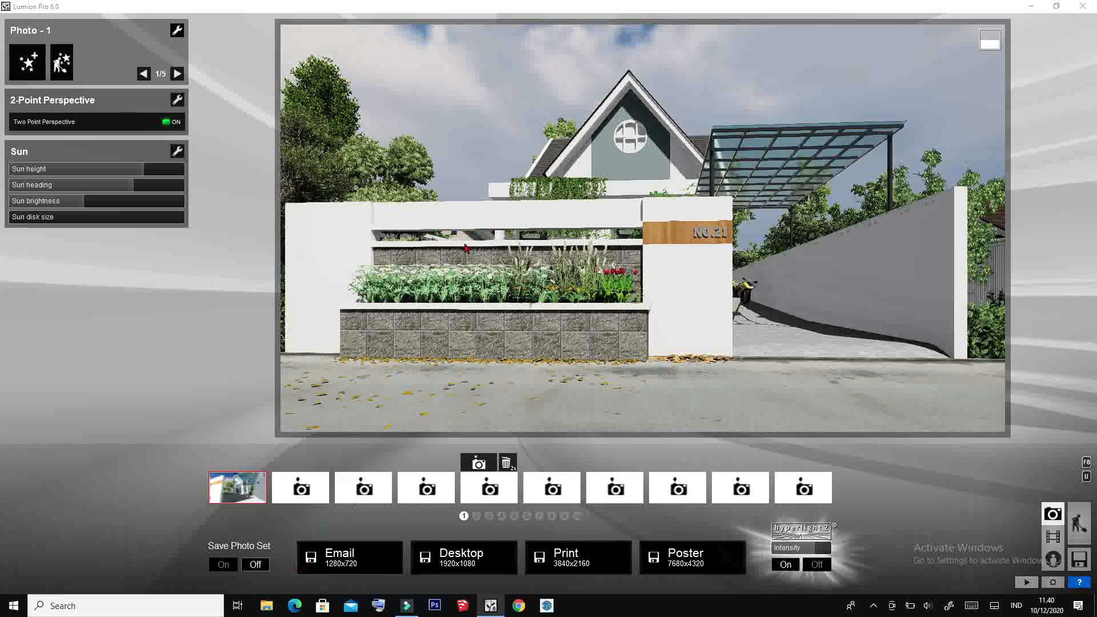
Switch to File Explorer and open image 1 from the DESAIN RUMAH ACEH folder in Pictures.
{"action": "key", "text": "super+e"}
{"action": "left_click", "coordinate": [154, 185]}
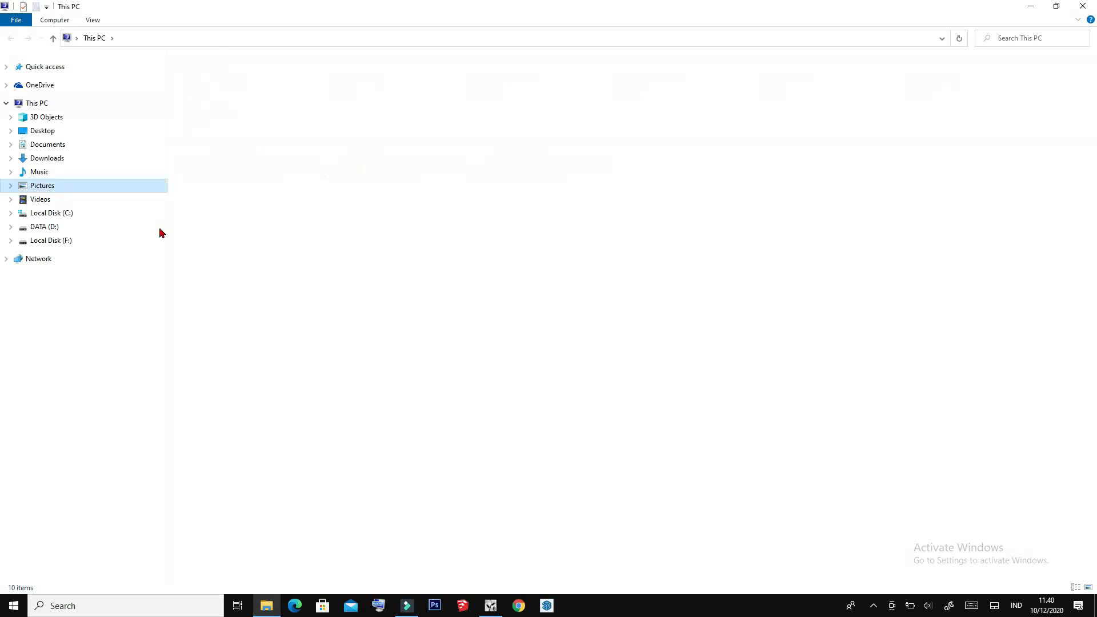
{"action": "right_click", "coordinate": [419, 286]}
{"action": "left_click", "coordinate": [341, 332]}
{"action": "double_click", "coordinate": [274, 83]}
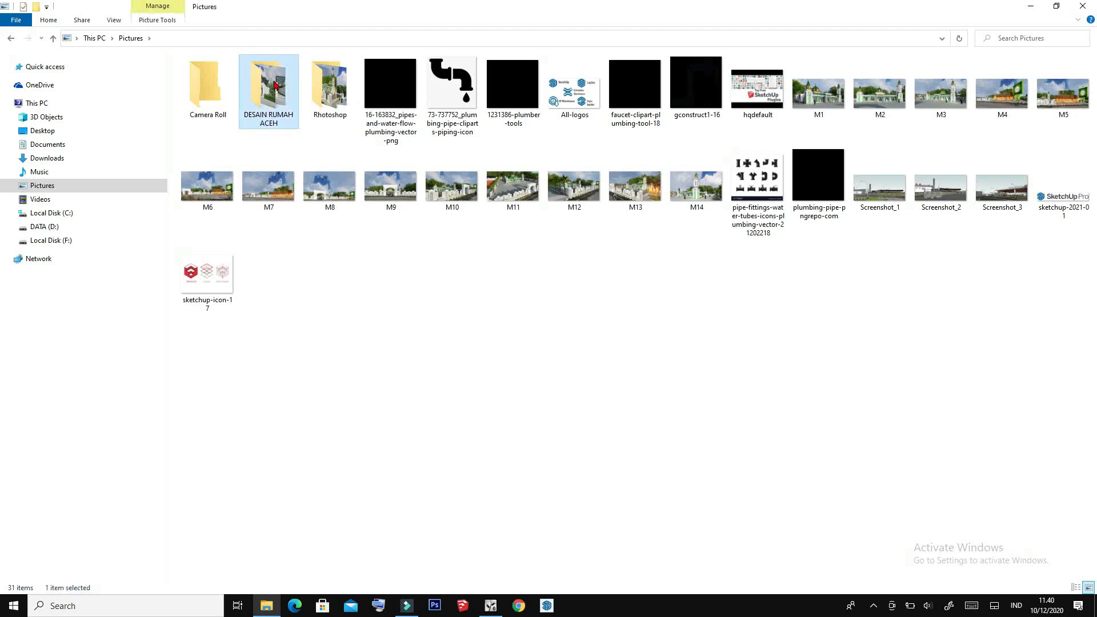
{"action": "double_click", "coordinate": [203, 106]}
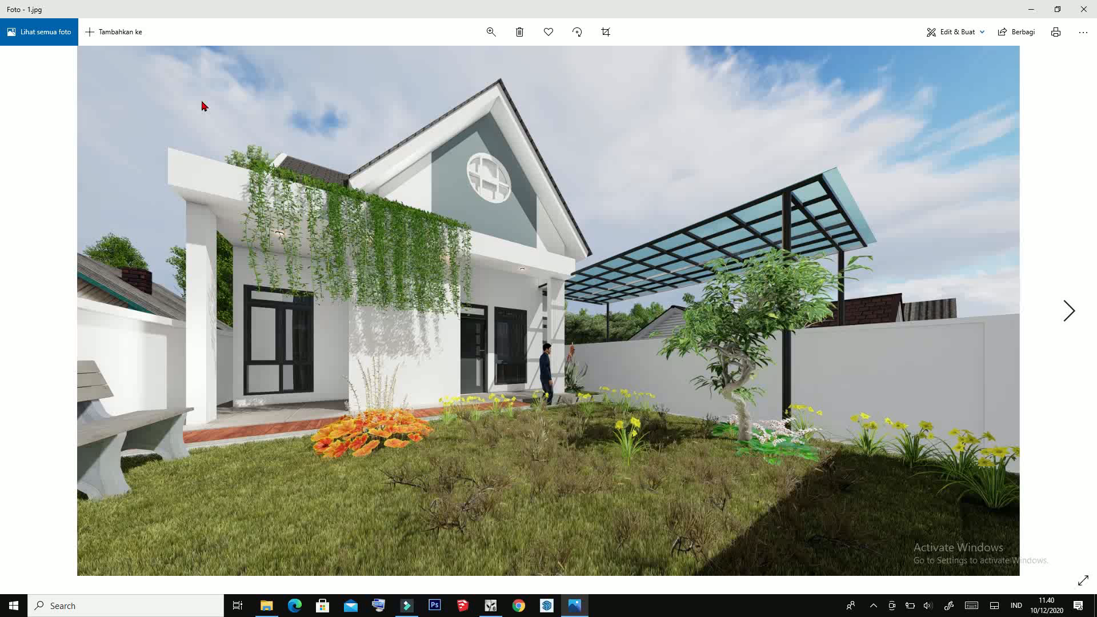
Review all the rendered house images in the photo viewer, and close the viewer and the folder window.
{"action": "key", "text": "Right"}
{"action": "key", "text": "Right"}
{"action": "key", "text": "Right"}
{"action": "key", "text": "Right"}
{"action": "key", "text": "Right"}
{"action": "key", "text": "Right"}
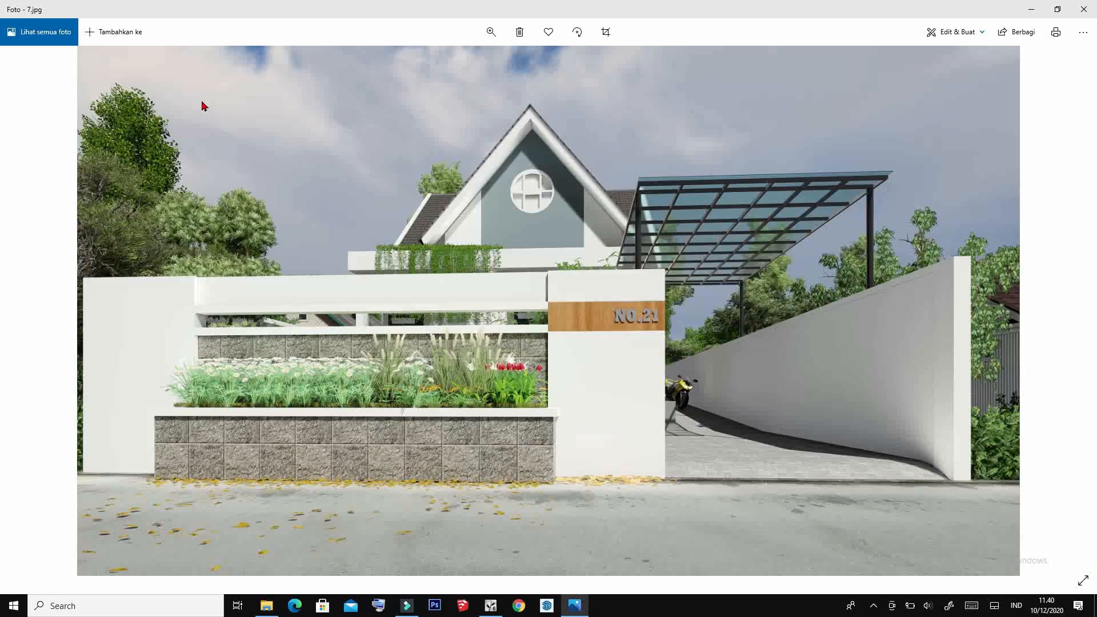
{"action": "key", "text": "Right"}
{"action": "key", "text": "Left"}
{"action": "key", "text": "Right"}
{"action": "key", "text": "Left"}
{"action": "key", "text": "Left"}
{"action": "key", "text": "Left"}
{"action": "key", "text": "Left"}
{"action": "key", "text": "Left"}
{"action": "key", "text": "Left"}
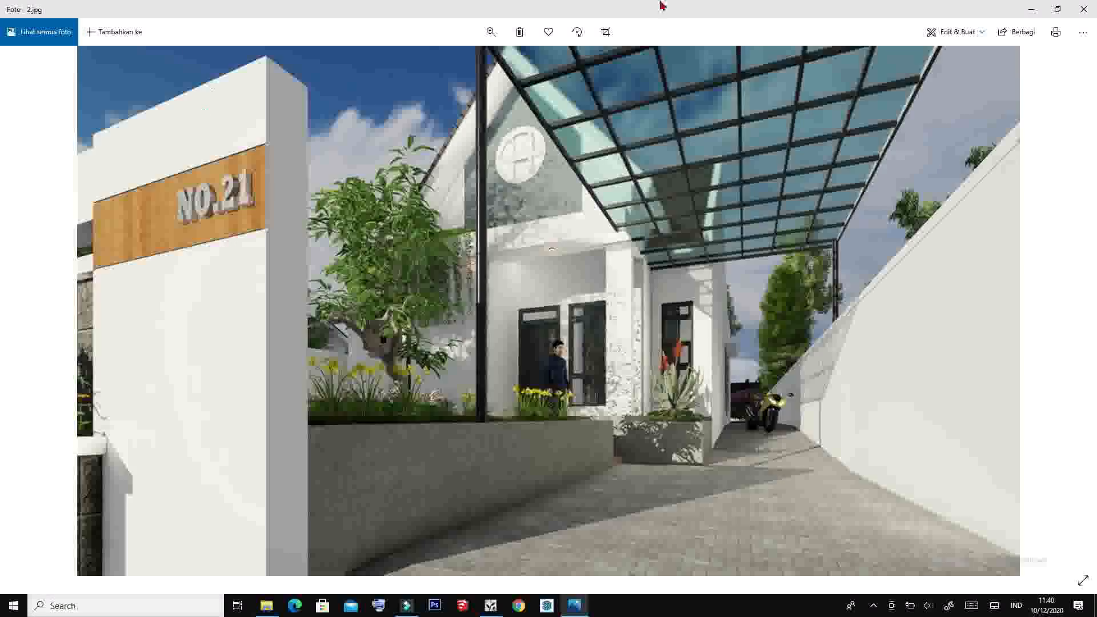
{"action": "left_click", "coordinate": [1083, 9]}
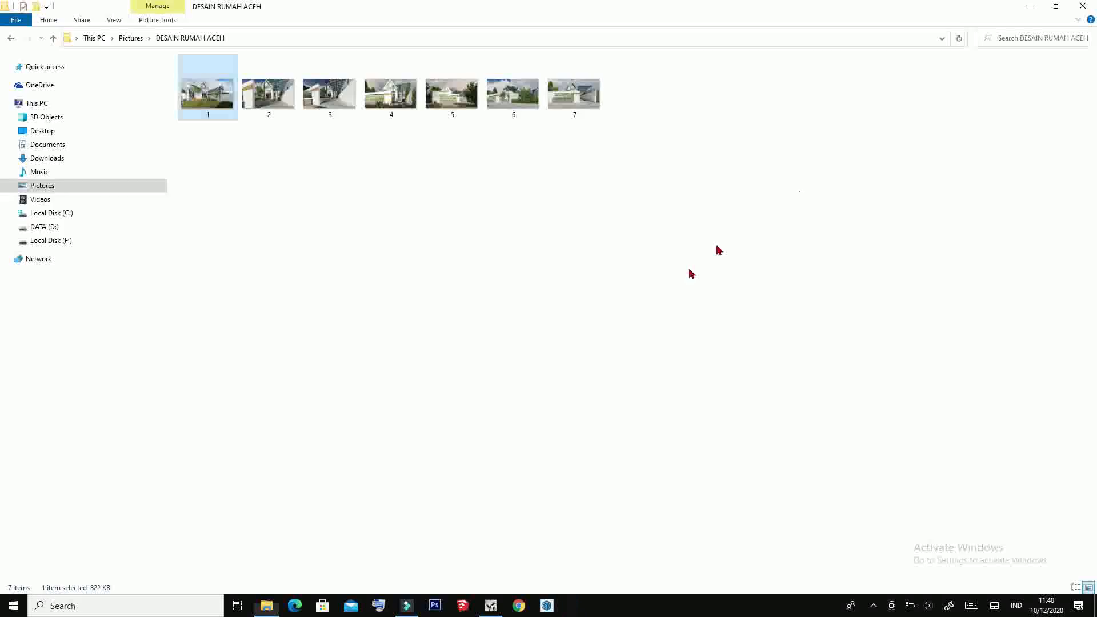
{"action": "left_click", "coordinate": [1083, 7]}
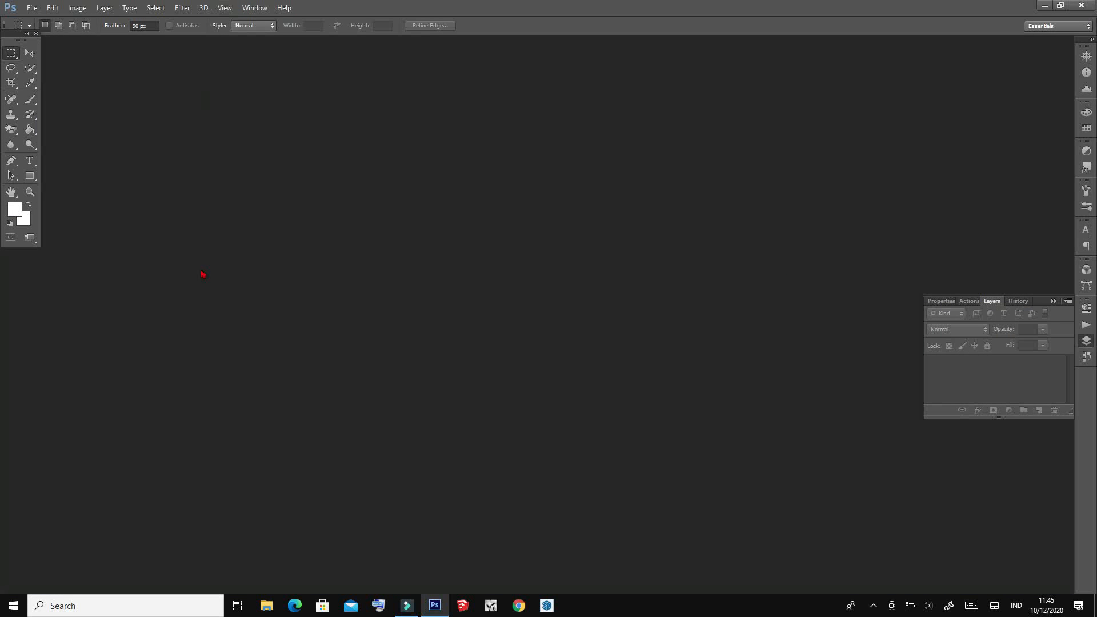
Open image 7 from the DESAIN RUMAH ACEH folder.
{"action": "left_click", "coordinate": [32, 8]}
{"action": "left_click", "coordinate": [36, 30]}
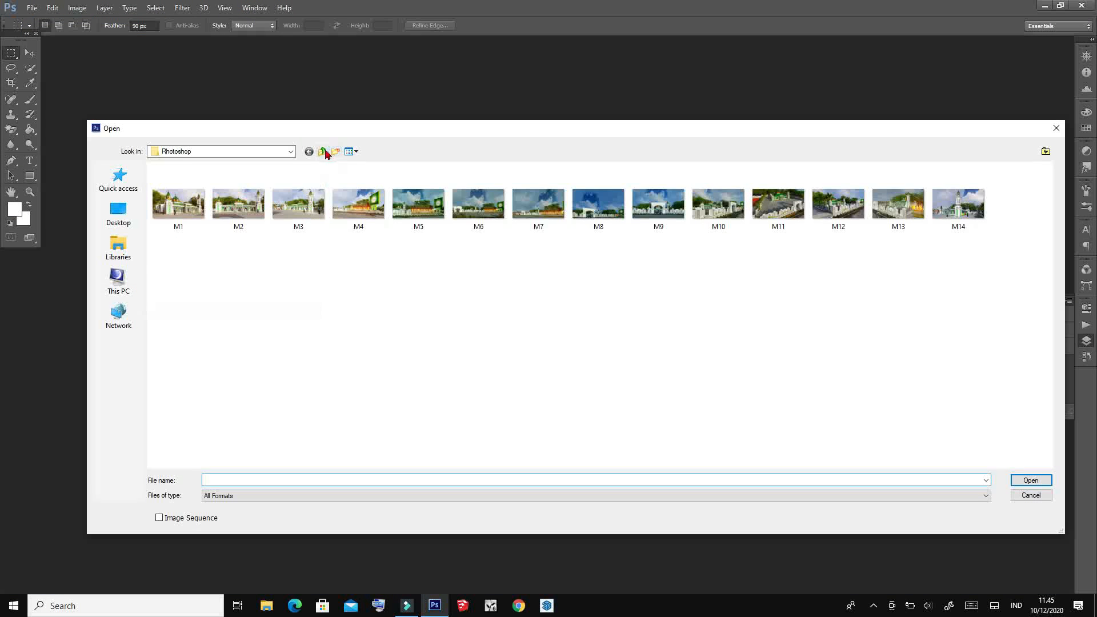
{"action": "left_click", "coordinate": [325, 151]}
{"action": "double_click", "coordinate": [239, 214]}
{"action": "left_click", "coordinate": [180, 212]}
{"action": "left_click", "coordinate": [301, 213]}
{"action": "left_click", "coordinate": [366, 214]}
{"action": "left_click", "coordinate": [421, 210]}
{"action": "left_click", "coordinate": [550, 207]}
{"action": "left_click", "coordinate": [1031, 480]}
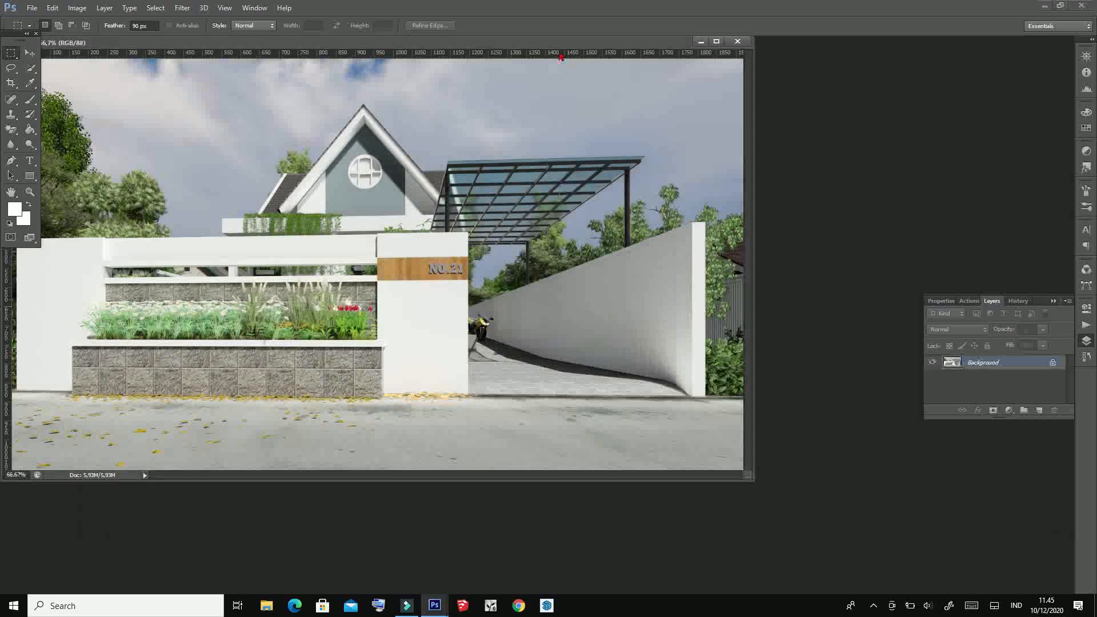
Raise the brightness and contrast of image 7 with the Brightness/Contrast adjustment.
{"action": "key", "text": "i"}
{"action": "left_click", "coordinate": [77, 7]}
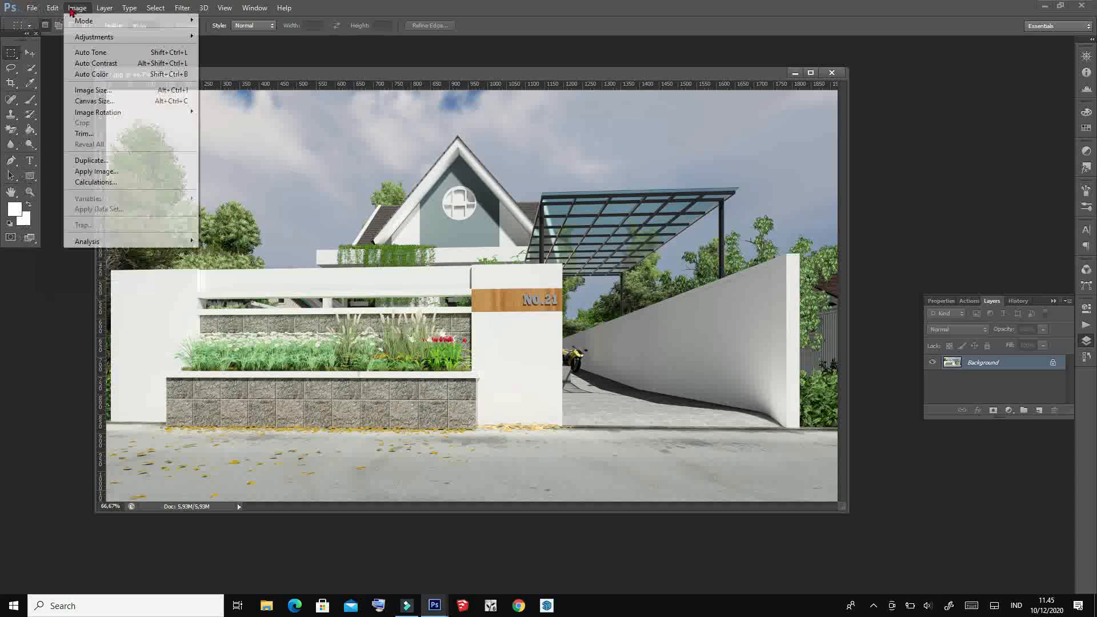
{"action": "left_click", "coordinate": [254, 36]}
{"action": "left_click_drag", "start_coordinate": [875, 141], "coordinate": [894, 178]}
{"action": "left_click", "coordinate": [961, 129]}
Apply a Vibrance adjustment to image 7 with vibrance -39 and saturation +5.
{"action": "left_click", "coordinate": [77, 8]}
{"action": "mouse_move", "coordinate": [100, 39]}
{"action": "left_click", "coordinate": [239, 87]}
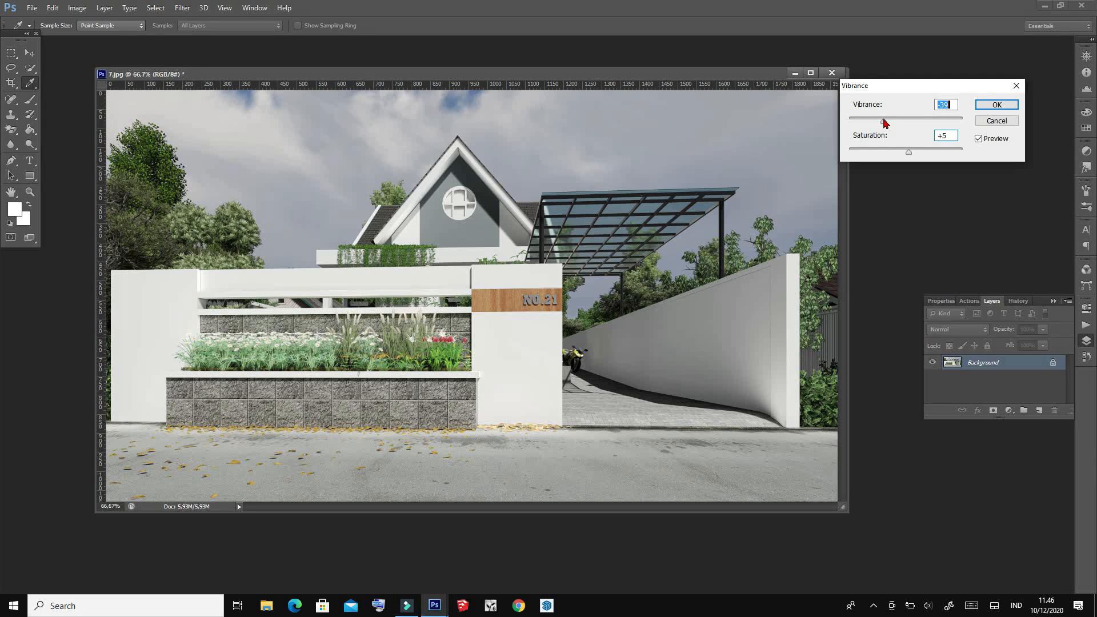
{"action": "left_click", "coordinate": [996, 105]}
Shift the midtones of image 7 toward yellow with the Color Balance adjustment.
{"action": "left_click", "coordinate": [77, 8]}
{"action": "mouse_move", "coordinate": [100, 40]}
{"action": "left_click", "coordinate": [252, 110]}
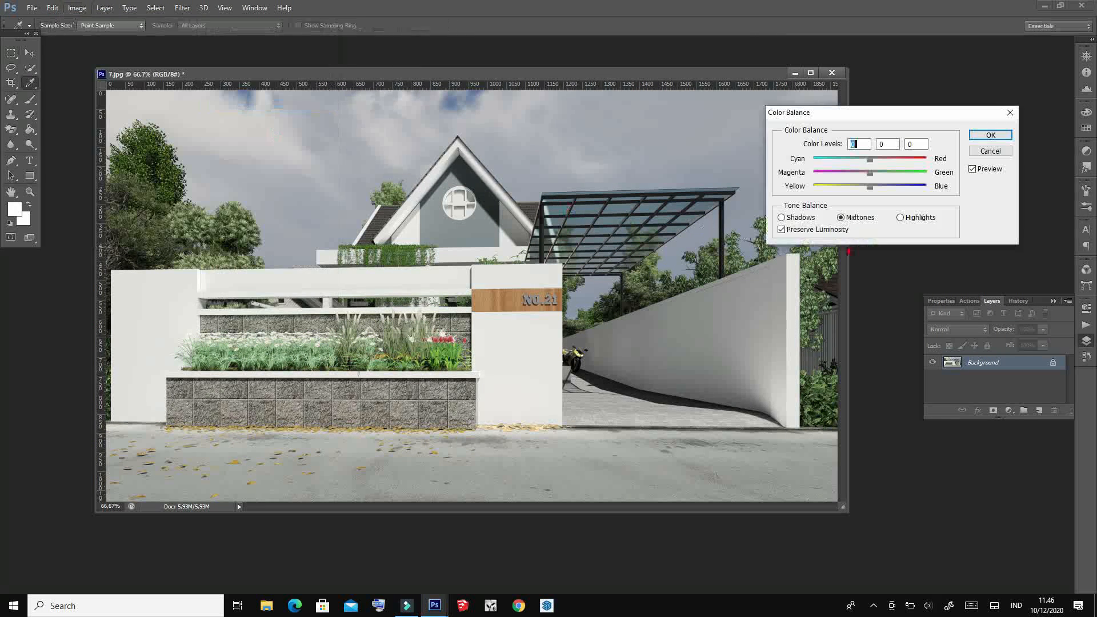
{"action": "left_click_drag", "start_coordinate": [861, 192], "coordinate": [848, 192]}
{"action": "left_click", "coordinate": [990, 135]}
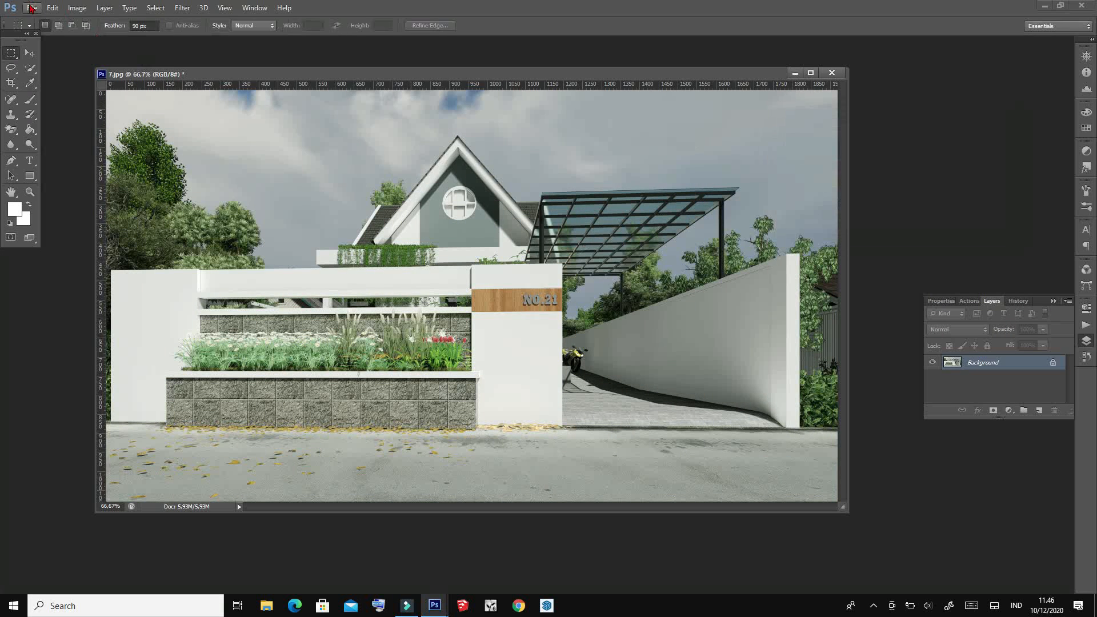
Save the edited image as JPEG 7 in the DESAIN RUMAH ACEH folder, replacing the existing file and accepting the JPEG options.
{"action": "left_click", "coordinate": [32, 8]}
{"action": "left_click", "coordinate": [43, 114]}
{"action": "left_click", "coordinate": [535, 201]}
{"action": "left_click", "coordinate": [1040, 382]}
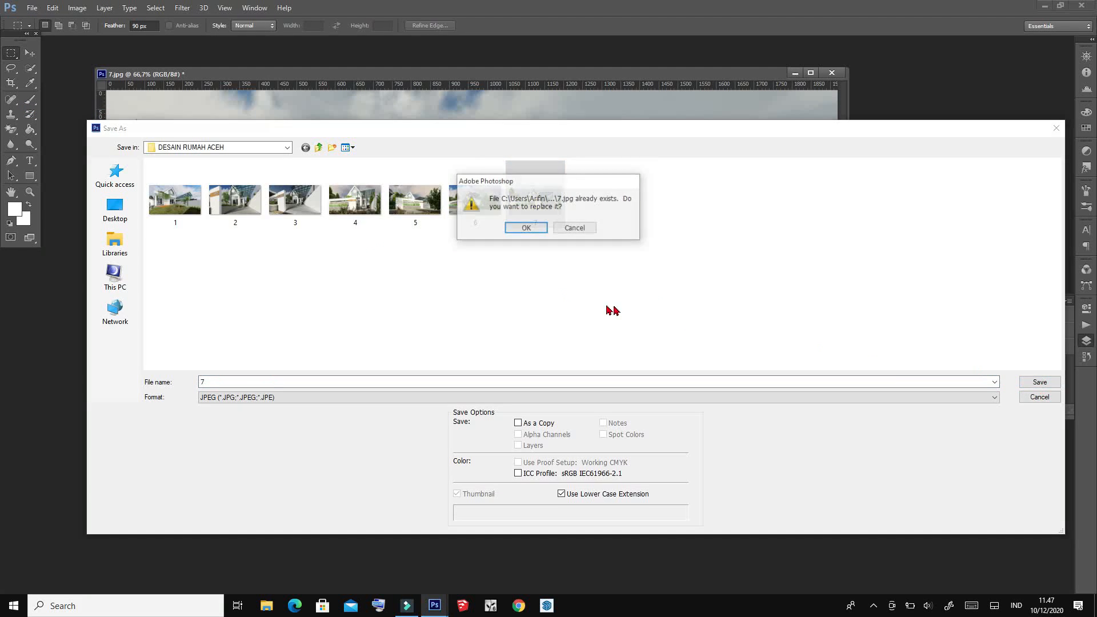
{"action": "left_click", "coordinate": [526, 227]}
{"action": "left_click", "coordinate": [616, 165]}
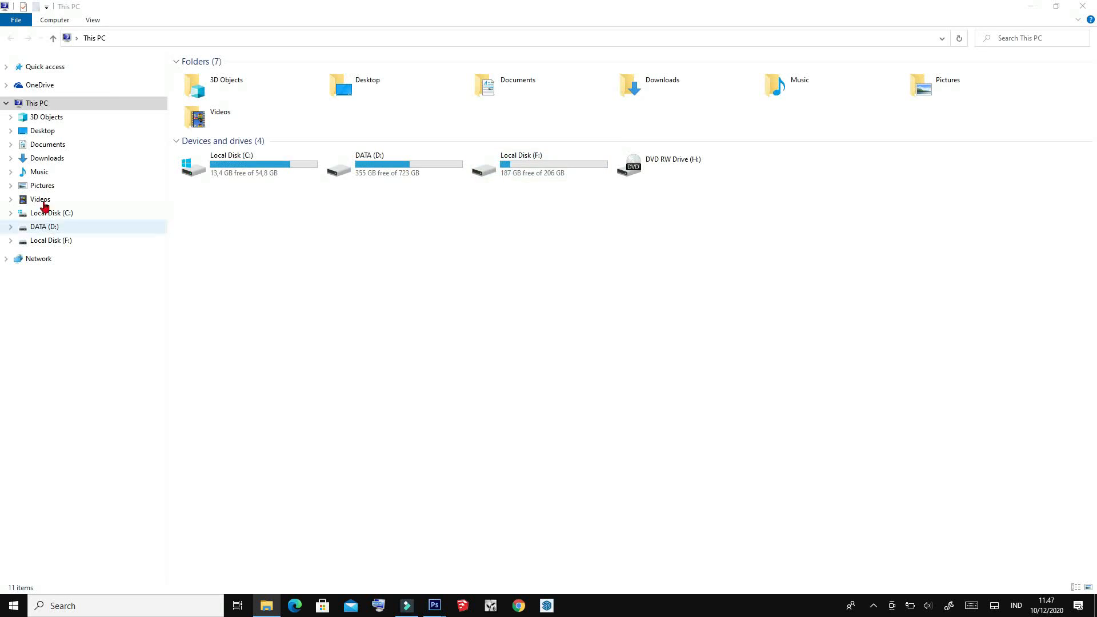
Switch to File Explorer, view image 7 from the DESAIN RUMAH ACEH folder in Pictures, and close the viewer.
{"action": "left_click", "coordinate": [43, 187]}
{"action": "left_click", "coordinate": [1080, 8]}
{"action": "left_click", "coordinate": [42, 185]}
{"action": "double_click", "coordinate": [269, 98]}
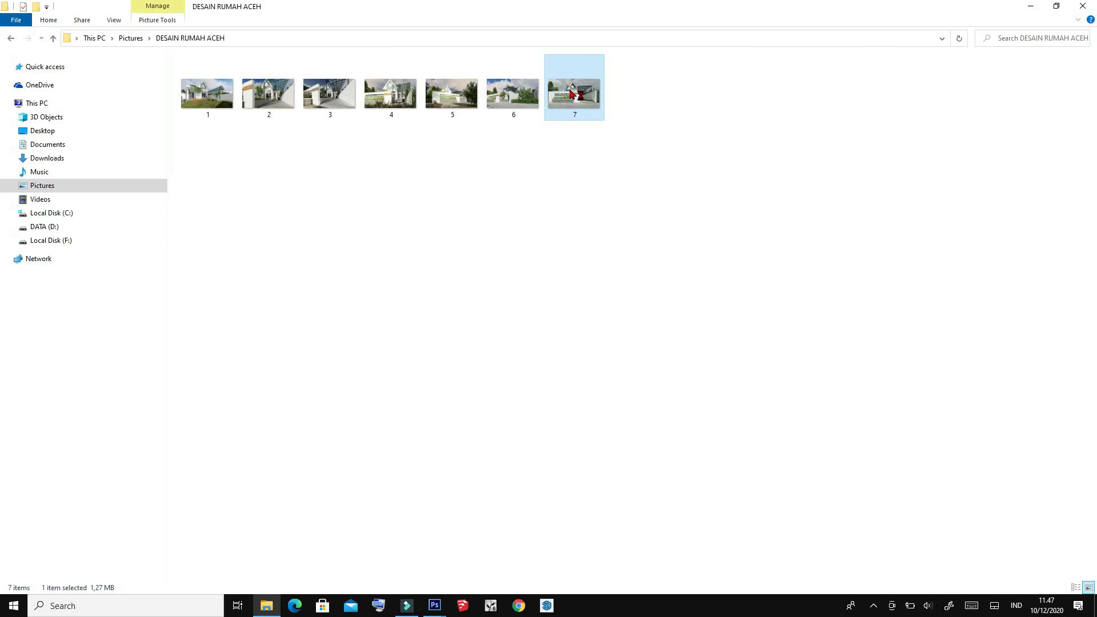
{"action": "double_click", "coordinate": [573, 91]}
{"action": "left_click", "coordinate": [1082, 10]}
Switch back to Photoshop, close image 7 and open image 1 from the DESAIN RUMAH ACEH folder.
{"action": "left_click", "coordinate": [435, 605]}
{"action": "left_click", "coordinate": [413, 549]}
{"action": "left_click", "coordinate": [832, 73]}
{"action": "left_click", "coordinate": [32, 8]}
{"action": "left_click", "coordinate": [43, 31]}
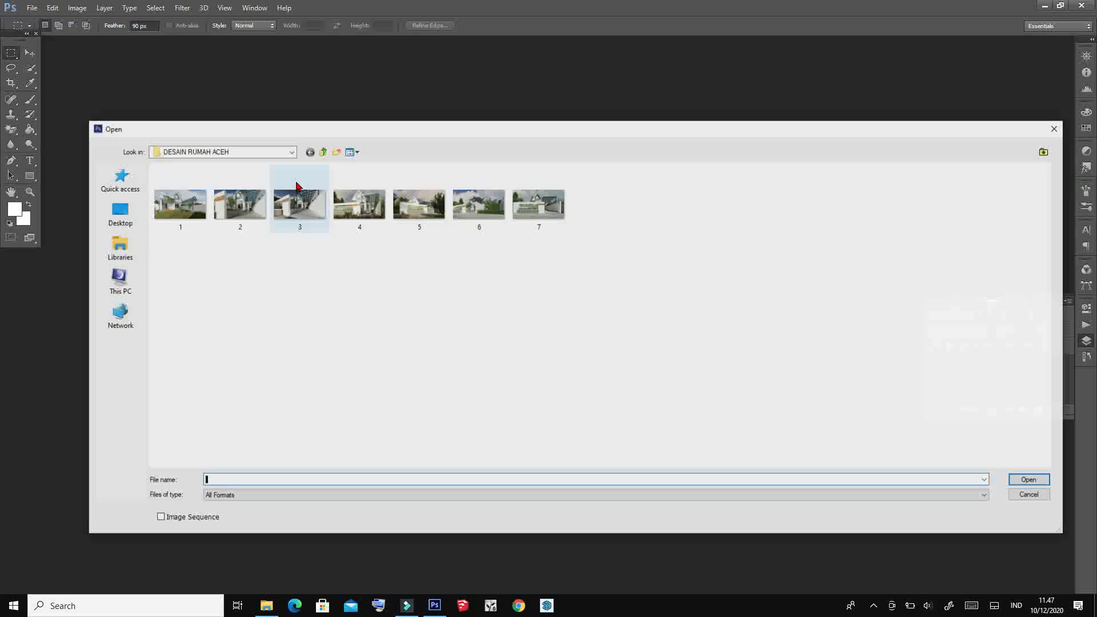
{"action": "left_click", "coordinate": [176, 211]}
{"action": "left_click", "coordinate": [1030, 480]}
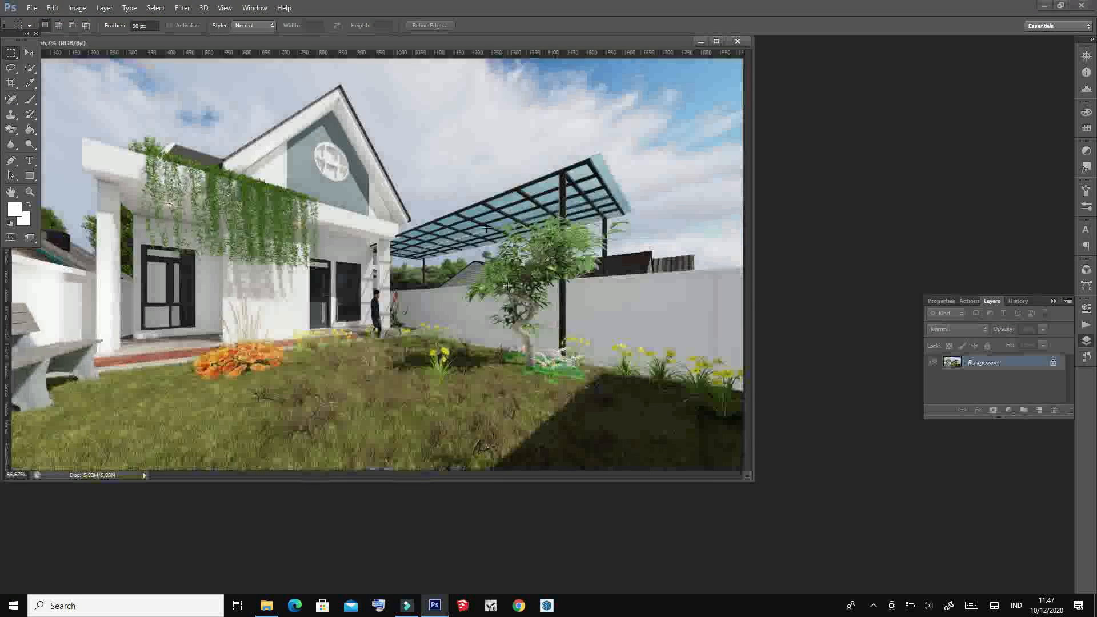
Brighten image 1 slightly with the Brightness/Contrast adjustment.
{"action": "left_click", "coordinate": [77, 8]}
{"action": "mouse_move", "coordinate": [114, 35]}
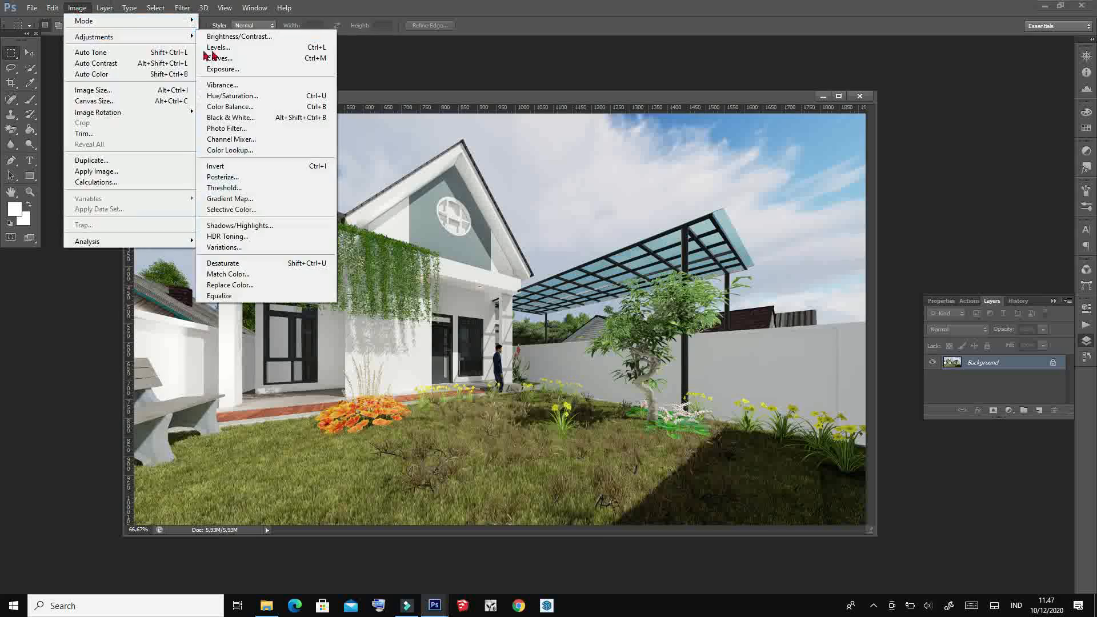
{"action": "left_click", "coordinate": [297, 35]}
{"action": "mouse_move", "coordinate": [874, 140]}
{"action": "left_mouse_down"}
{"action": "mouse_move", "coordinate": [887, 143]}
{"action": "mouse_move", "coordinate": [872, 171]}
{"action": "mouse_move", "coordinate": [884, 143]}
{"action": "left_mouse_up"}
{"action": "key", "text": "Return"}
Apply a Vibrance adjustment to image 1 with vibrance -27 and saturation +16.
{"action": "left_click", "coordinate": [77, 8]}
{"action": "mouse_move", "coordinate": [109, 33]}
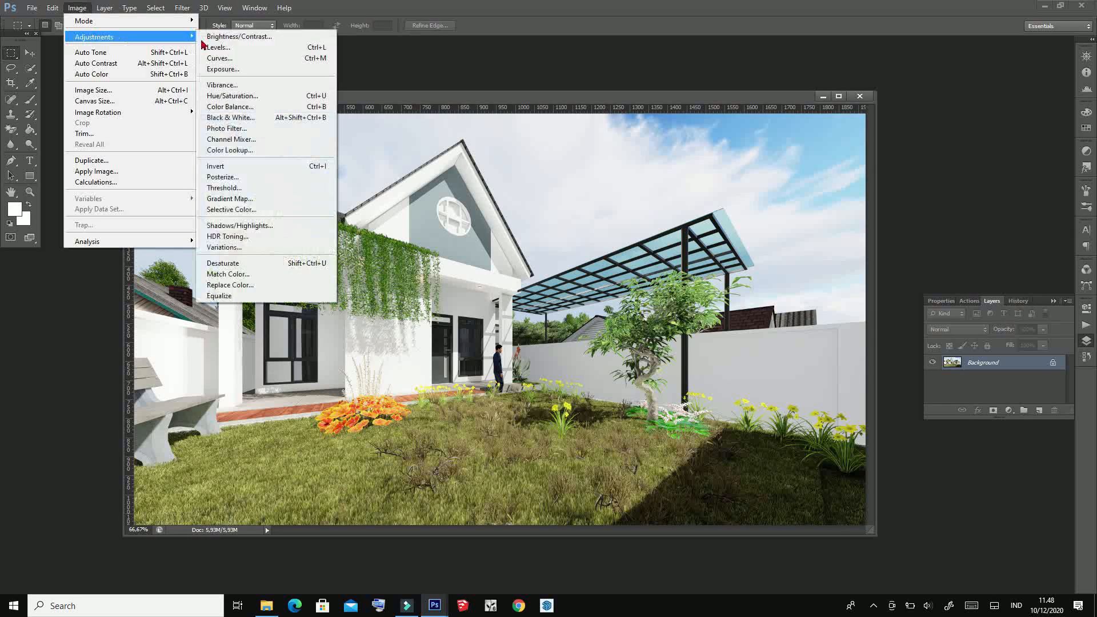
{"action": "left_click", "coordinate": [240, 84]}
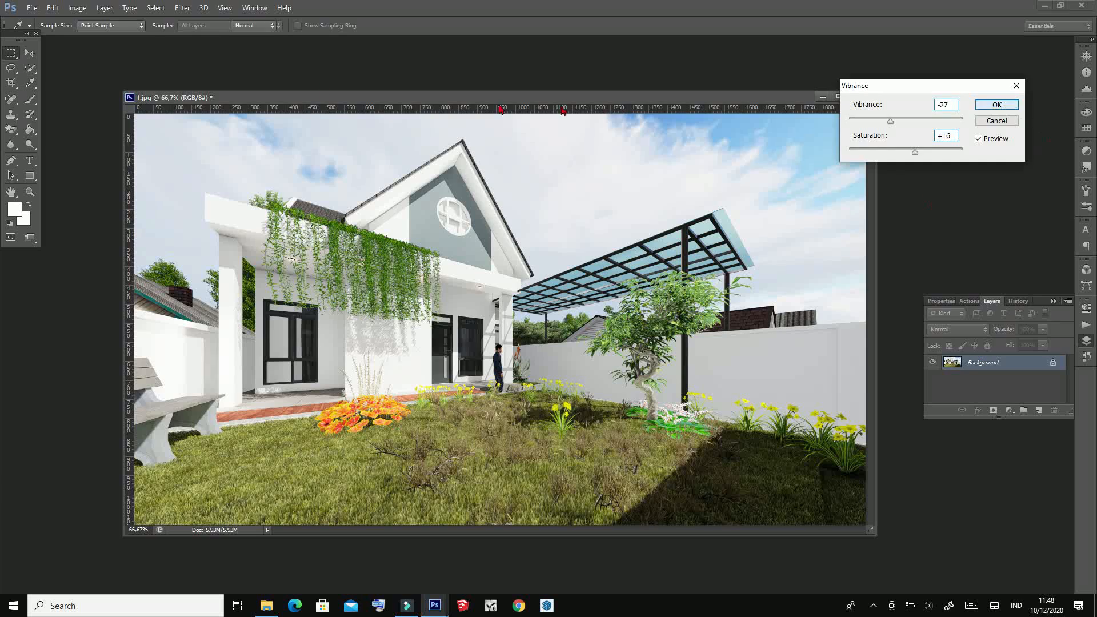
{"action": "key", "text": "Return"}
Lower the lightness of image 1 slightly and raise its hue a little with Hue/Saturation.
{"action": "left_click", "coordinate": [77, 8]}
{"action": "mouse_move", "coordinate": [109, 32]}
{"action": "left_click", "coordinate": [252, 99]}
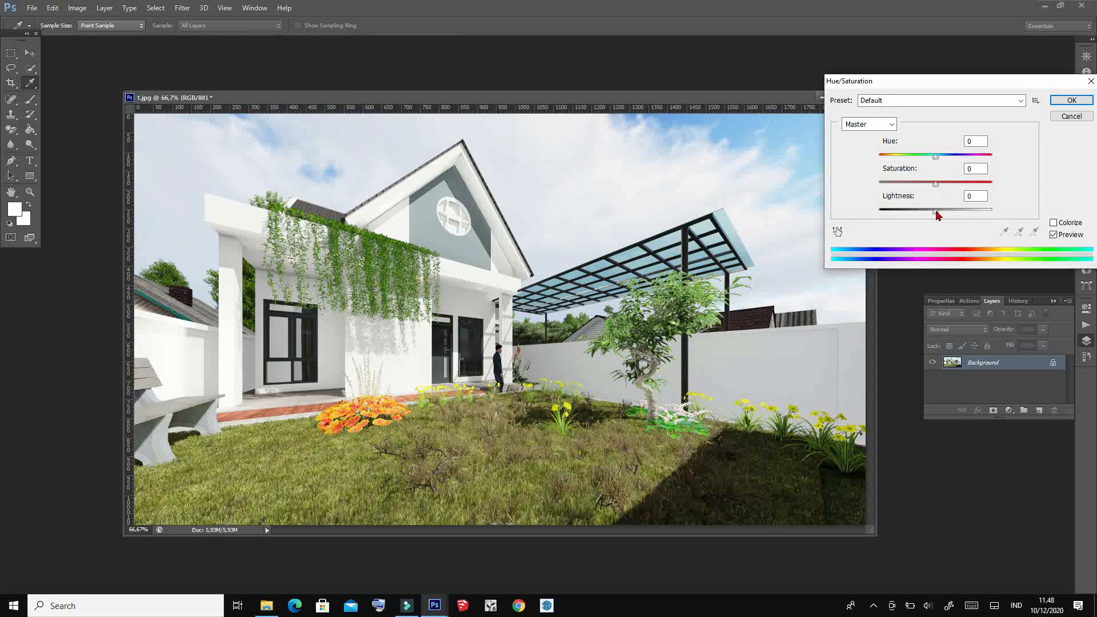
{"action": "left_click_drag", "start_coordinate": [938, 215], "coordinate": [934, 214]}
{"action": "left_click_drag", "start_coordinate": [941, 163], "coordinate": [950, 165]}
{"action": "key", "text": "Return"}
Set the midtone color levels of image 1 to -17, -6 and -29 with Color Balance.
{"action": "left_click", "coordinate": [77, 8]}
{"action": "mouse_move", "coordinate": [108, 34]}
{"action": "left_click", "coordinate": [251, 107]}
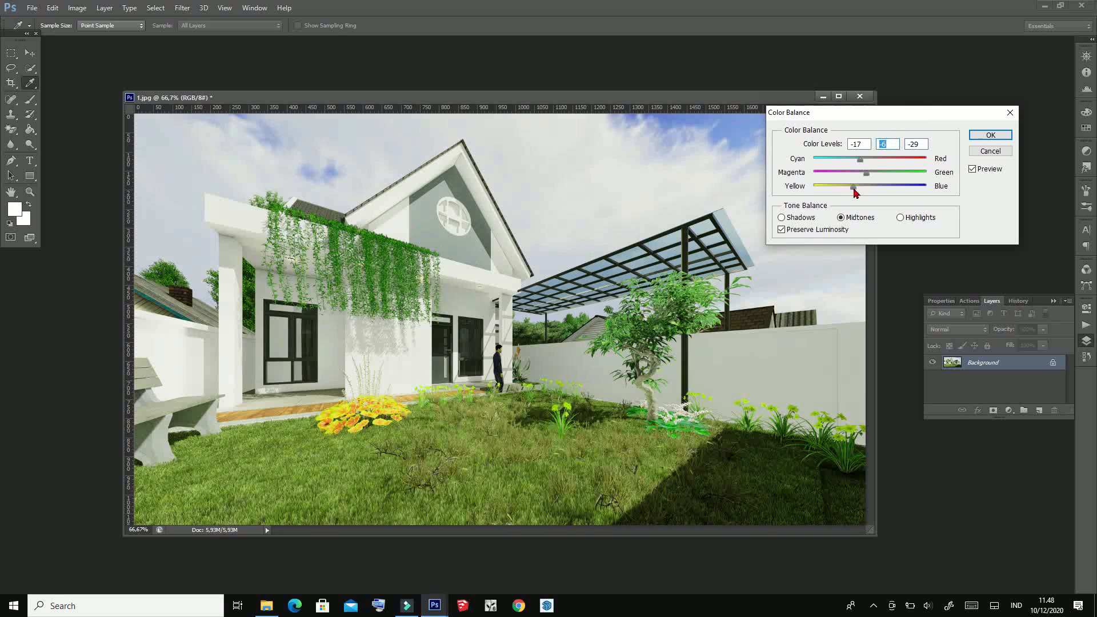
{"action": "left_click", "coordinate": [990, 134]}
Adjust the RGB tone curve of image 1 with Curves, pulling down the shadows and shaping the midtones and highlights.
{"action": "left_click", "coordinate": [77, 8]}
{"action": "mouse_move", "coordinate": [94, 36]}
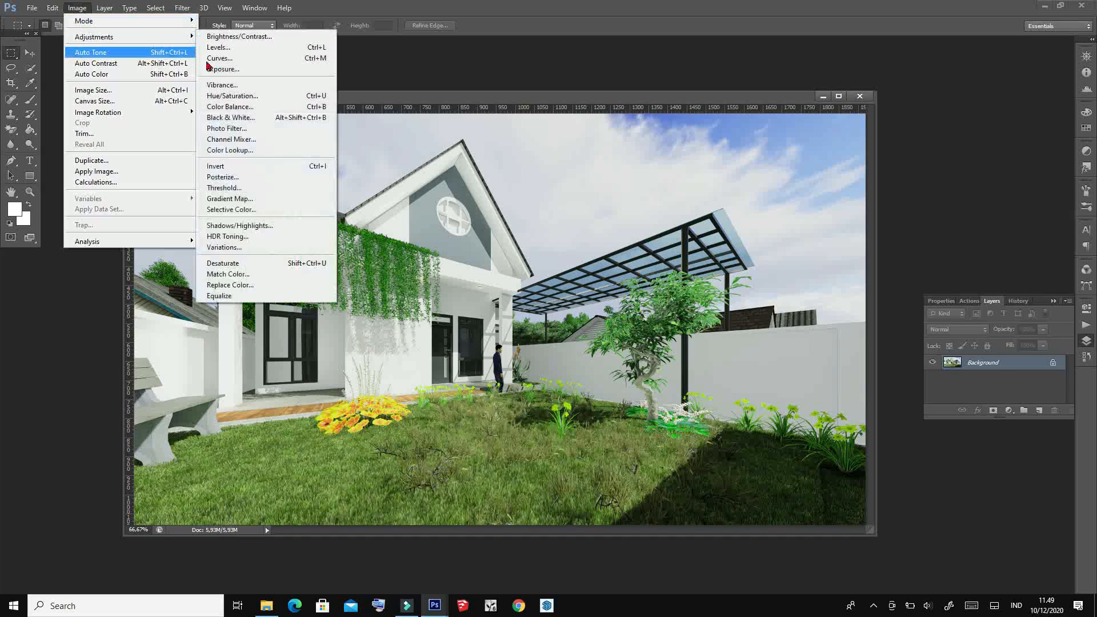
{"action": "left_click", "coordinate": [219, 57]}
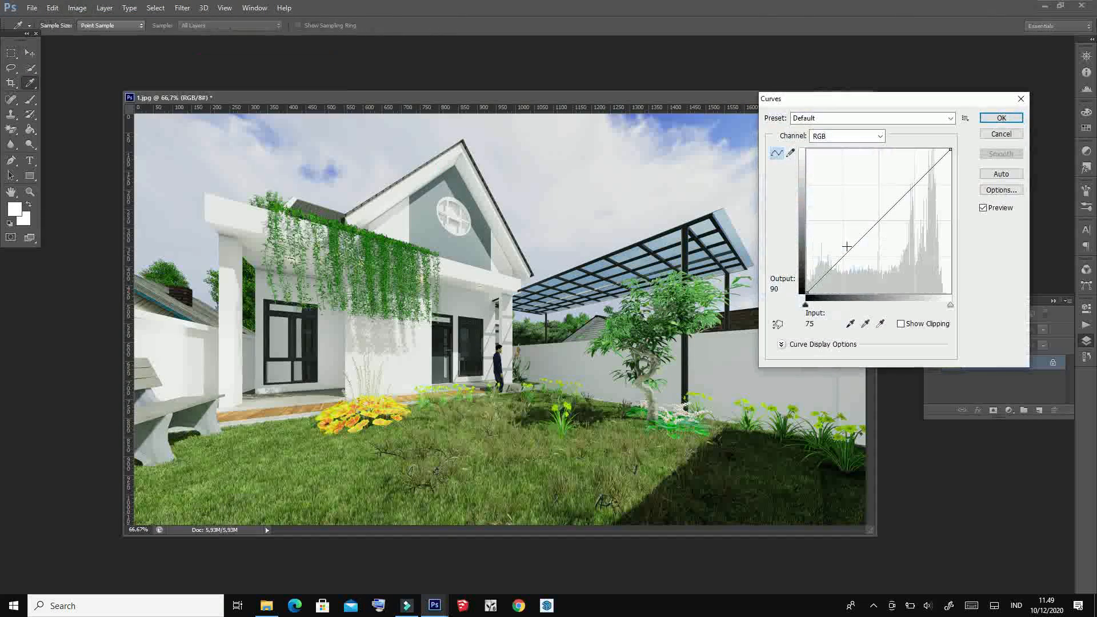
{"action": "left_click_drag", "start_coordinate": [840, 259], "coordinate": [840, 268]}
{"action": "left_click_drag", "start_coordinate": [904, 204], "coordinate": [902, 200]}
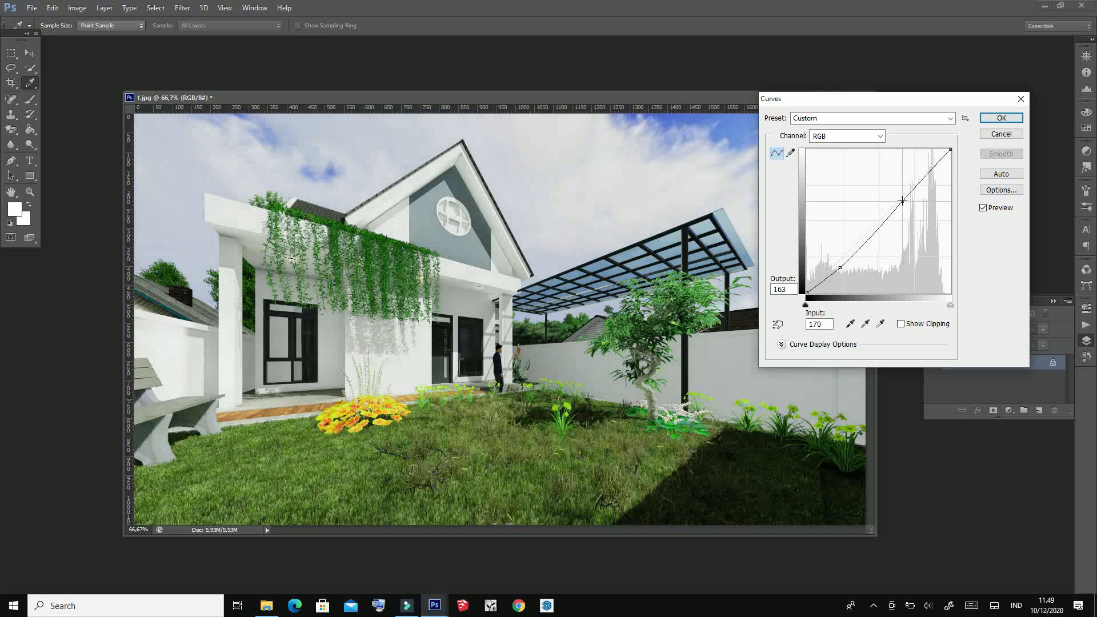
{"action": "left_click_drag", "start_coordinate": [868, 246], "coordinate": [861, 239]}
{"action": "left_click", "coordinate": [1001, 118]}
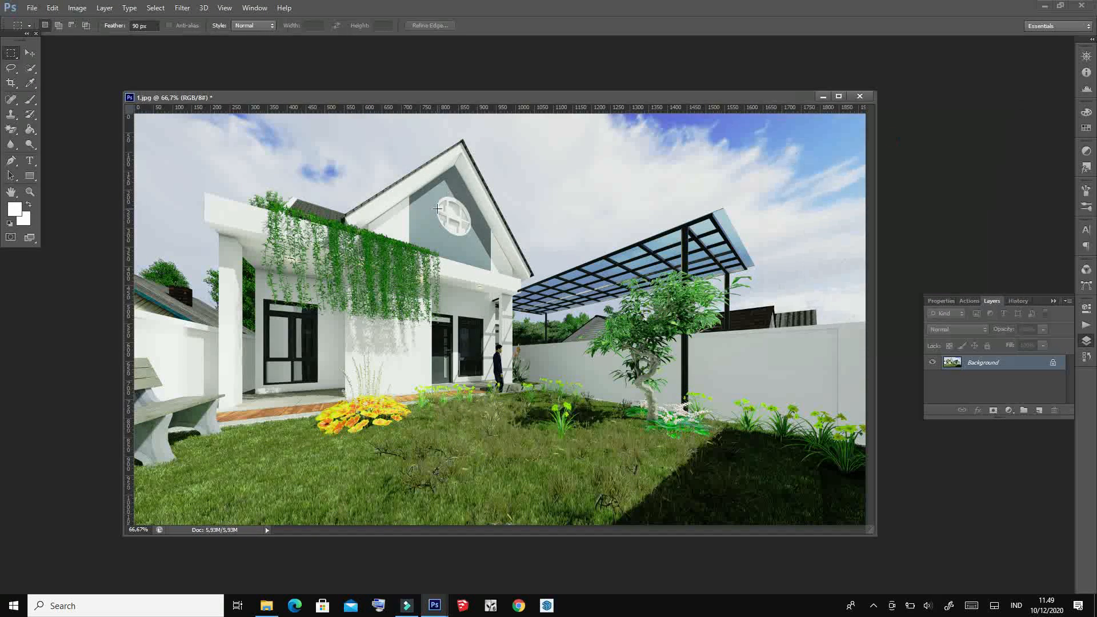
{"action": "left_click", "coordinate": [32, 8]}
{"action": "left_click", "coordinate": [46, 33]}
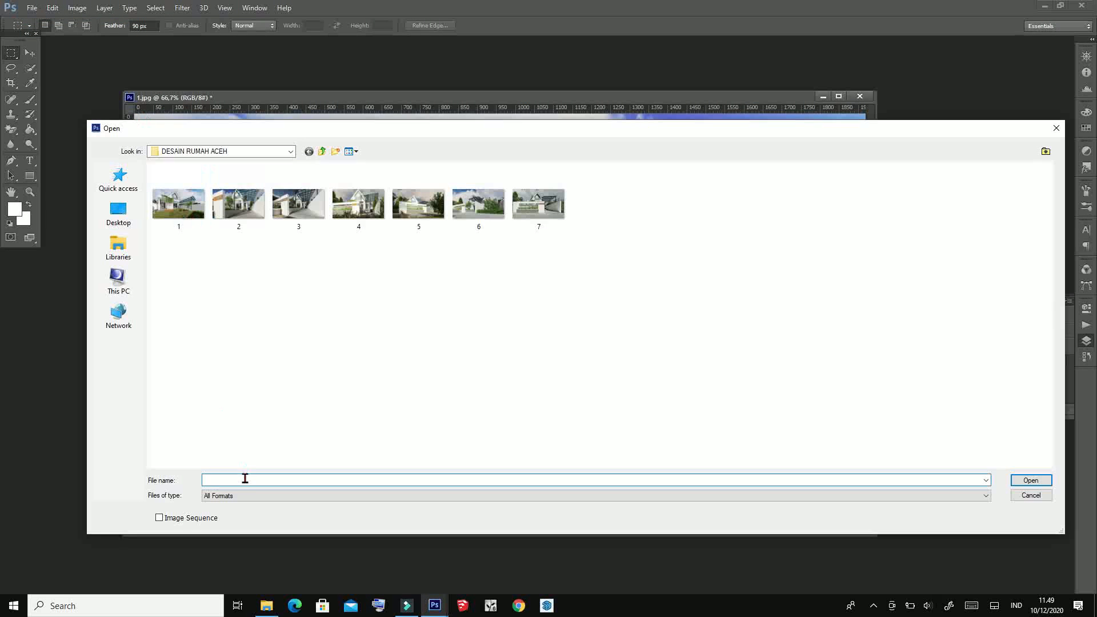
{"action": "left_click", "coordinate": [238, 496]}
{"action": "left_click", "coordinate": [240, 340]}
{"action": "left_click", "coordinate": [1027, 481]}
{"action": "left_click", "coordinate": [623, 310]}
{"action": "left_click", "coordinate": [1029, 481]}
{"action": "left_click", "coordinate": [641, 248]}
{"action": "left_click", "coordinate": [1055, 128]}
Save image 1 as a new JPEG named 01 in the DESAIN RUMAH ACEH folder and close the document.
{"action": "left_click", "coordinate": [32, 8]}
{"action": "left_click", "coordinate": [58, 113]}
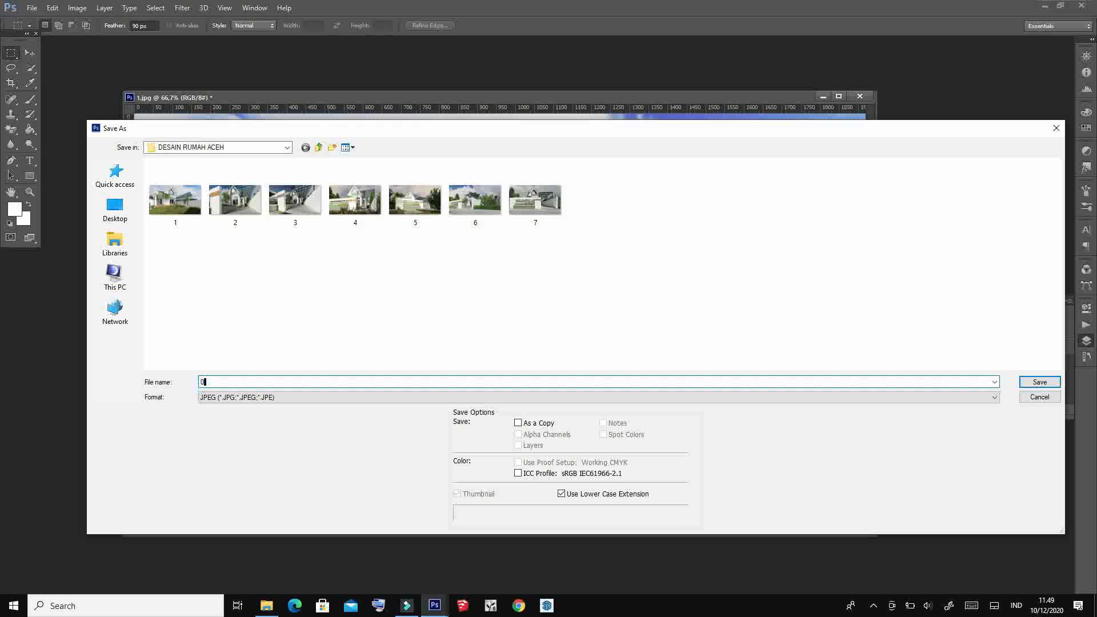
{"action": "type", "text": "01"}
{"action": "left_click", "coordinate": [1050, 383]}
{"action": "left_click", "coordinate": [616, 153]}
{"action": "left_click", "coordinate": [860, 96]}
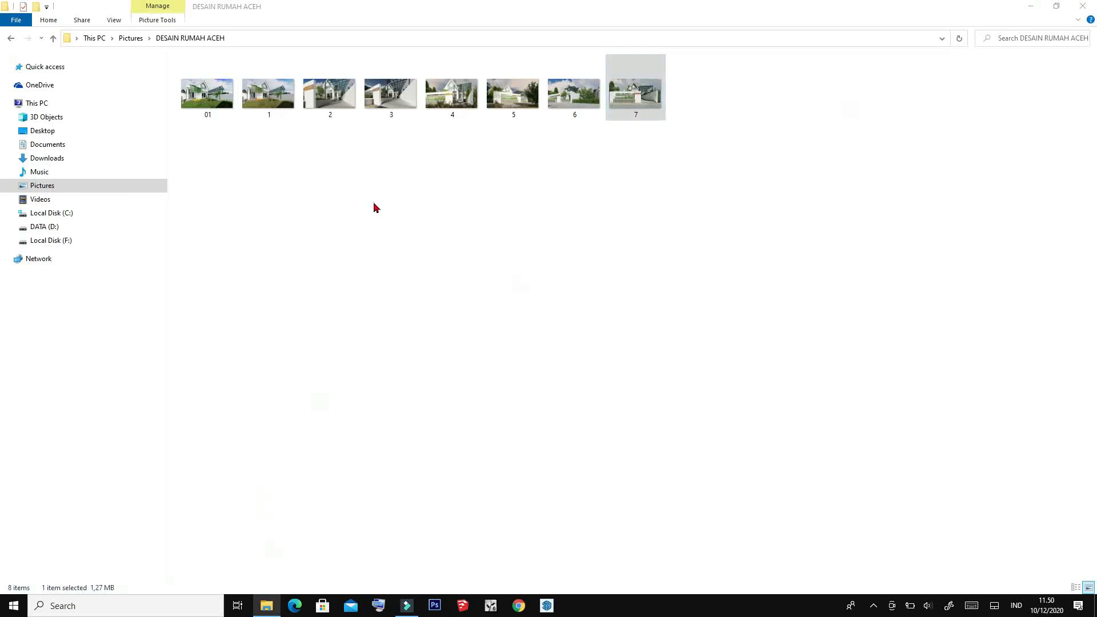
Review the edited and rendered house images in the photo viewer, and close the viewer and the folder window.
{"action": "double_click", "coordinate": [212, 105]}
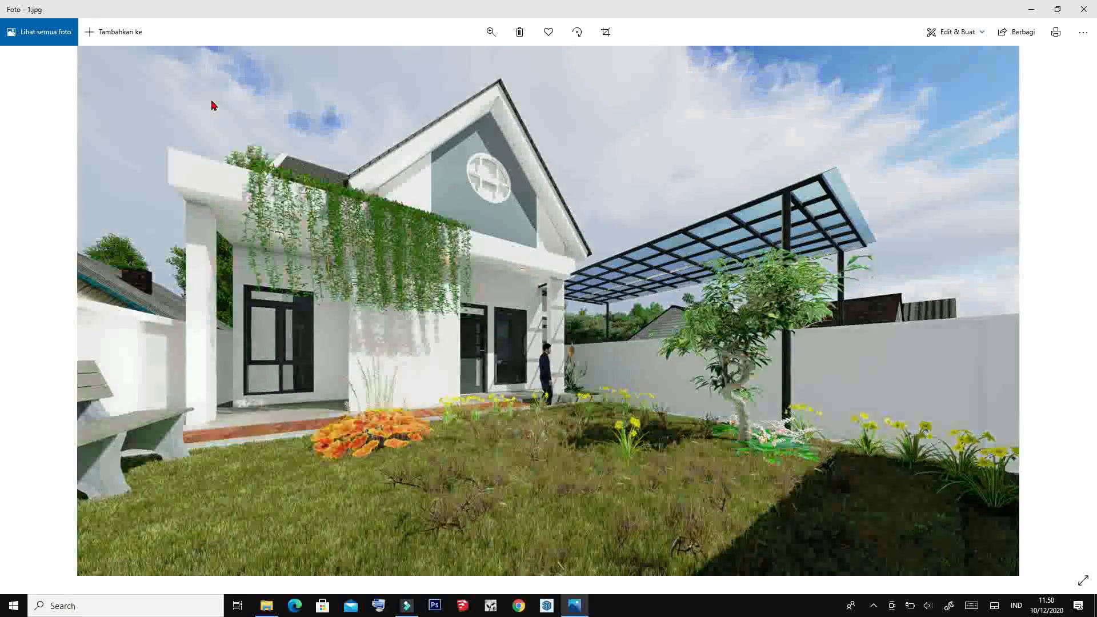
{"action": "key", "text": "Right"}
{"action": "key", "text": "Right"}
{"action": "key", "text": "Right"}
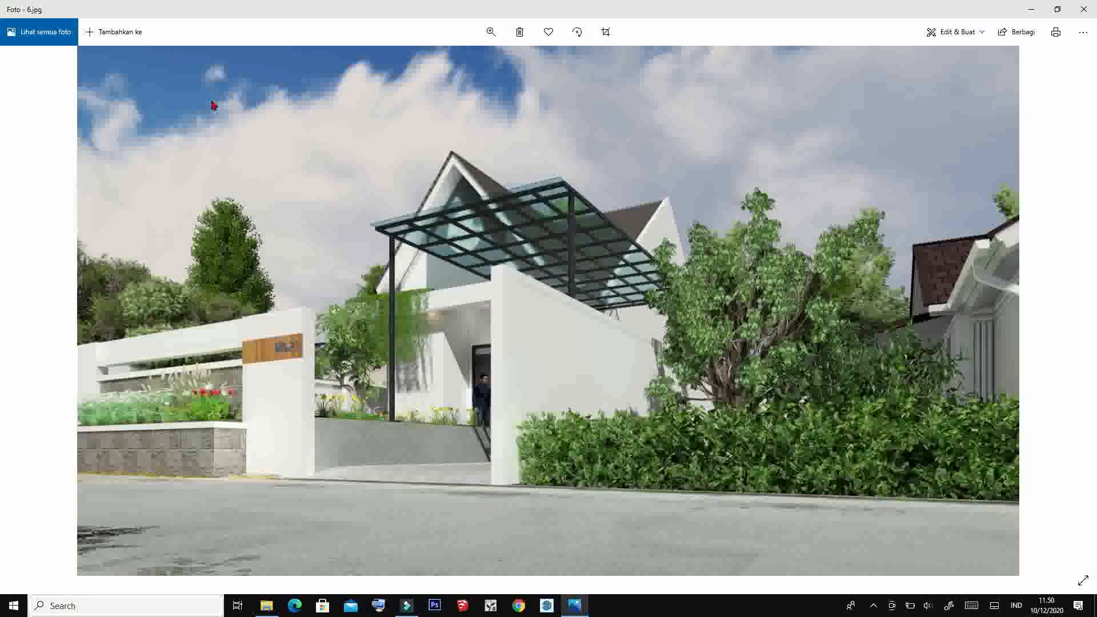
{"action": "left_click", "coordinate": [1084, 9]}
{"action": "left_click", "coordinate": [1084, 8]}
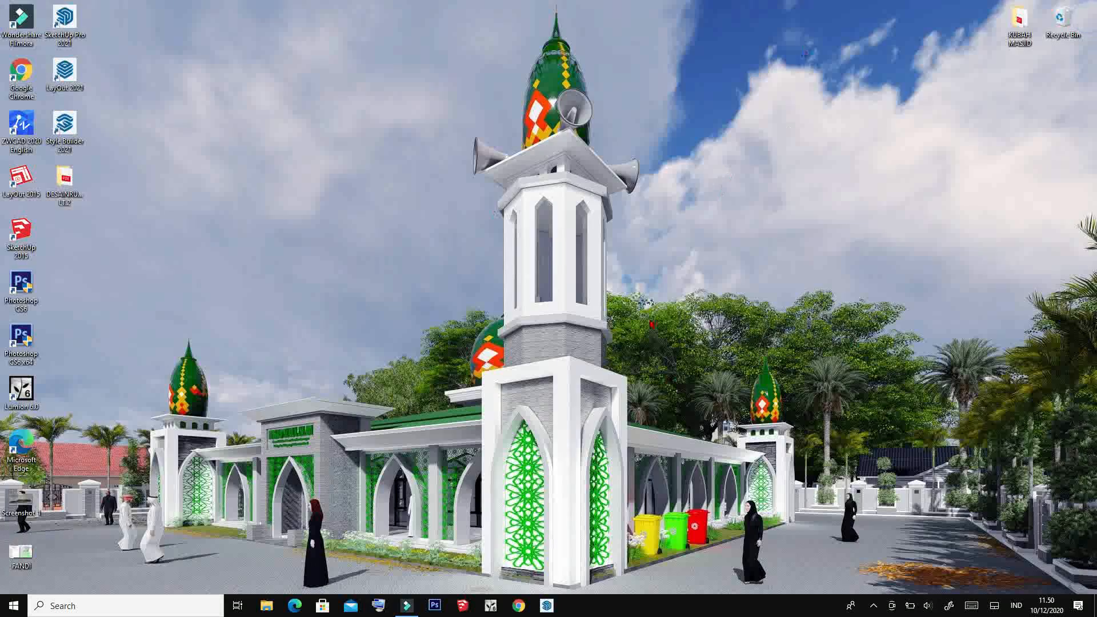